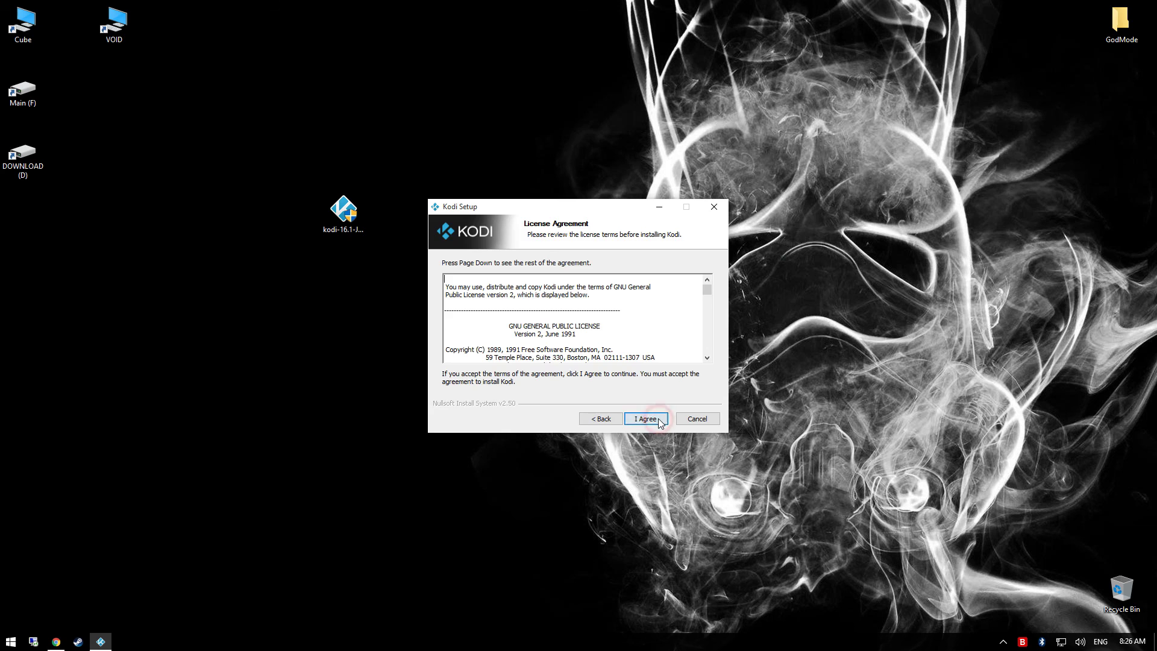
Accept the Kodi license agreement and continue with the Custom install type.
left_click(659, 422)
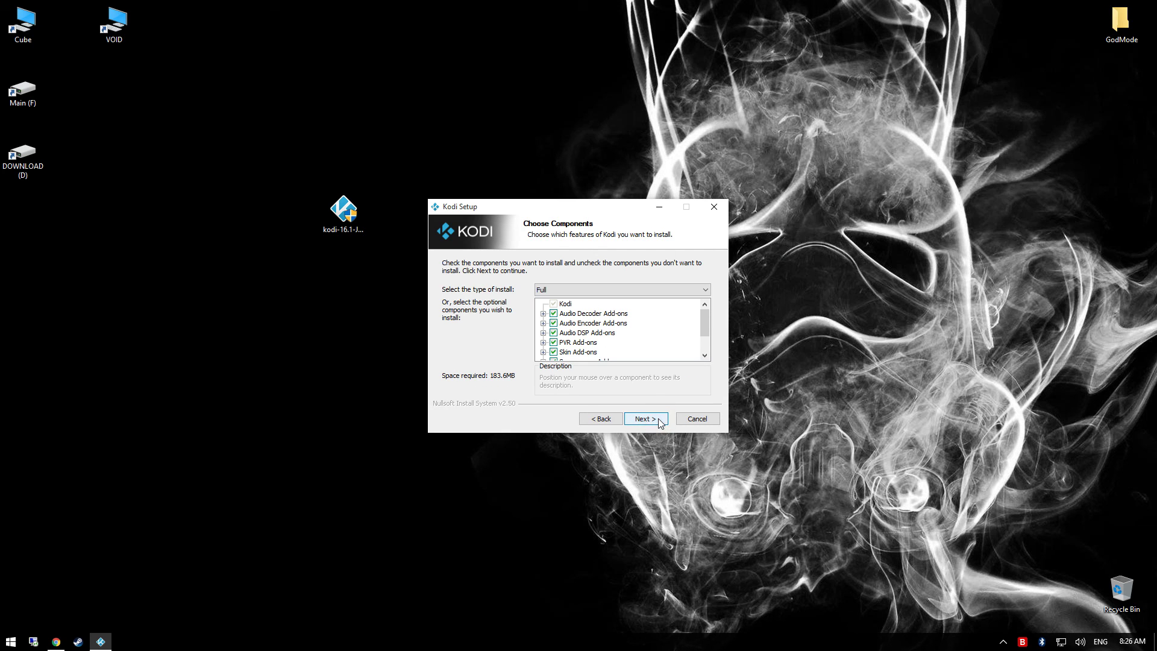
left_click(676, 289)
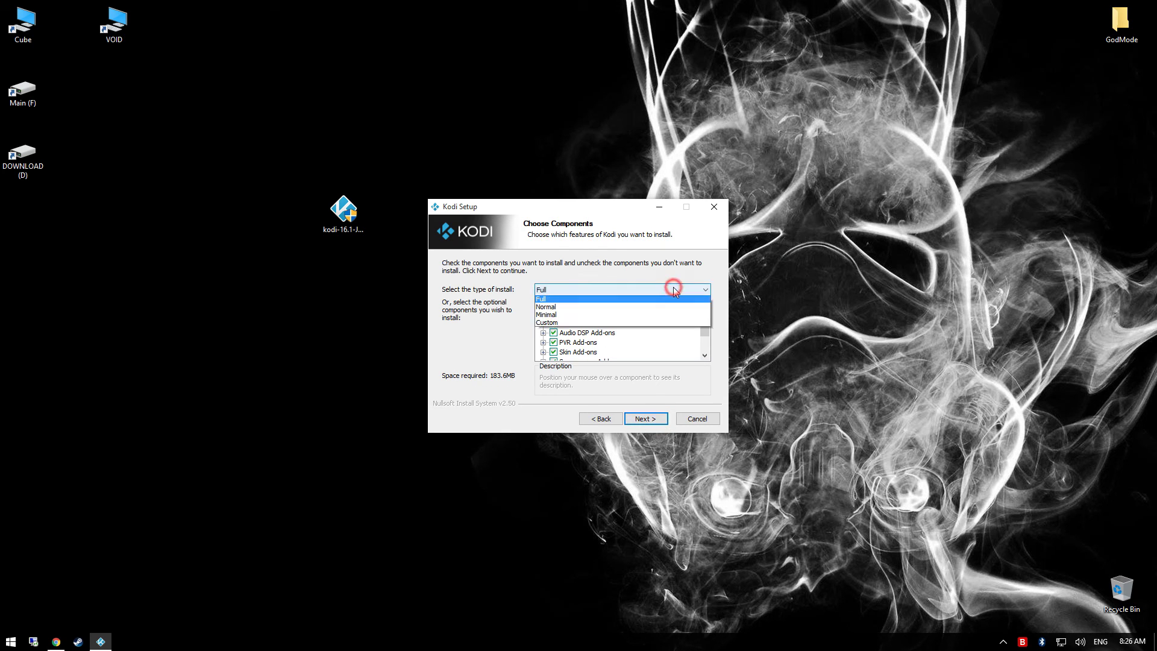
left_click(648, 323)
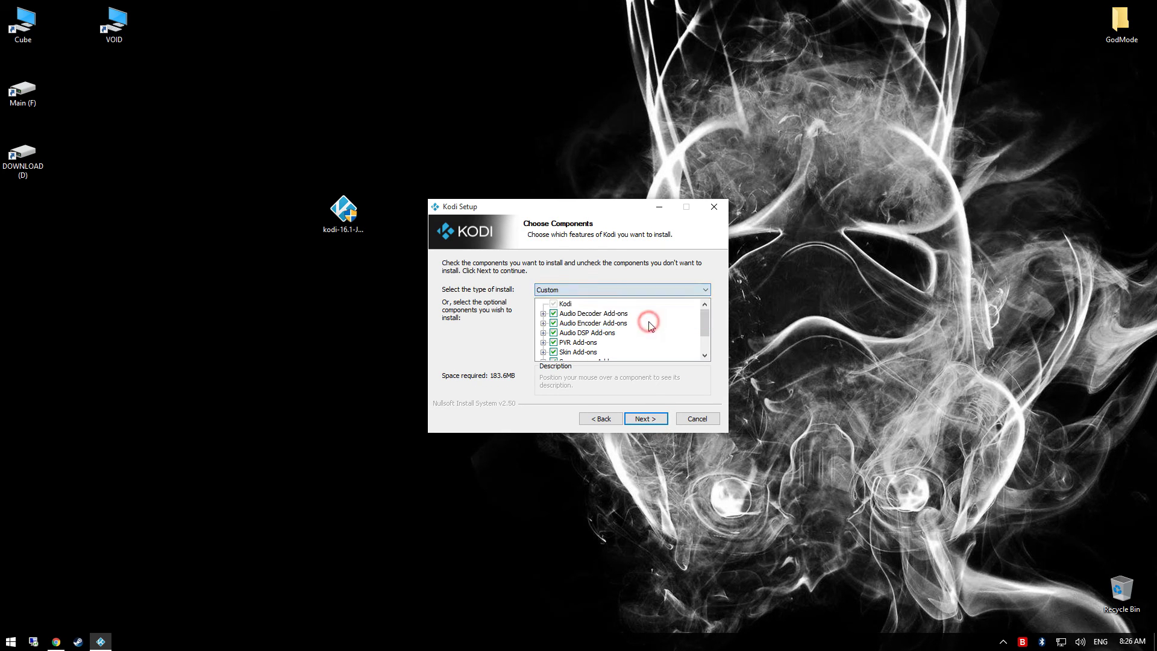
left_click(645, 419)
Change the destination to the Kodi folder on drive F: and start the installation.
left_click(521, 352)
double_click(521, 351)
left_click(518, 347)
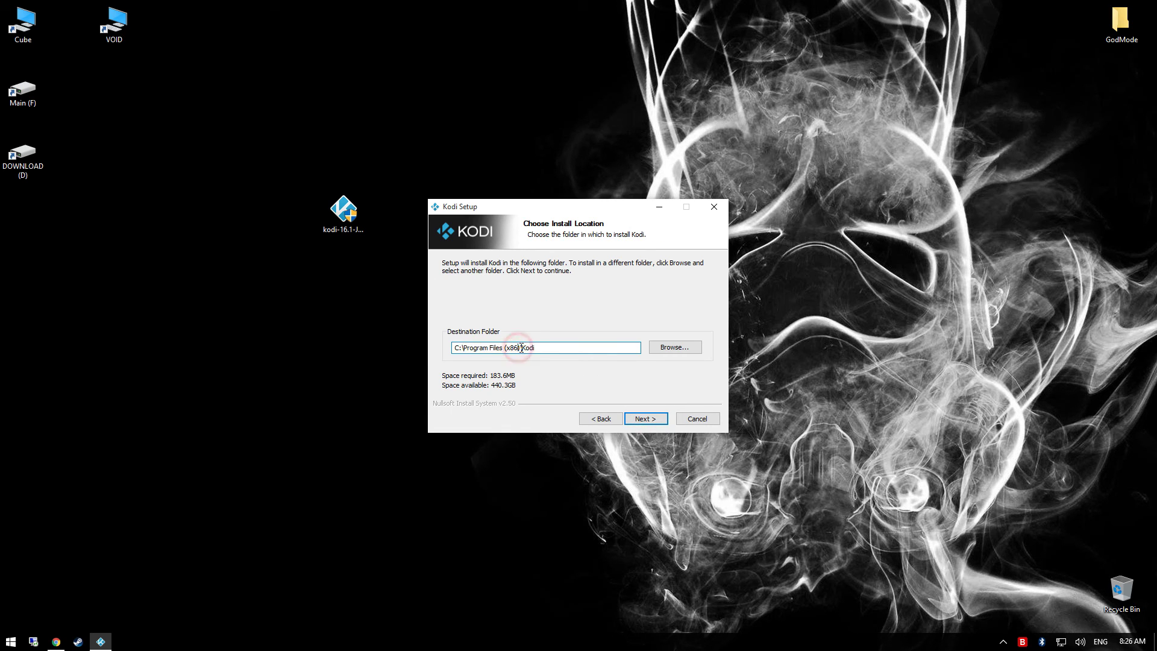
left_click_drag(484, 349, 438, 342)
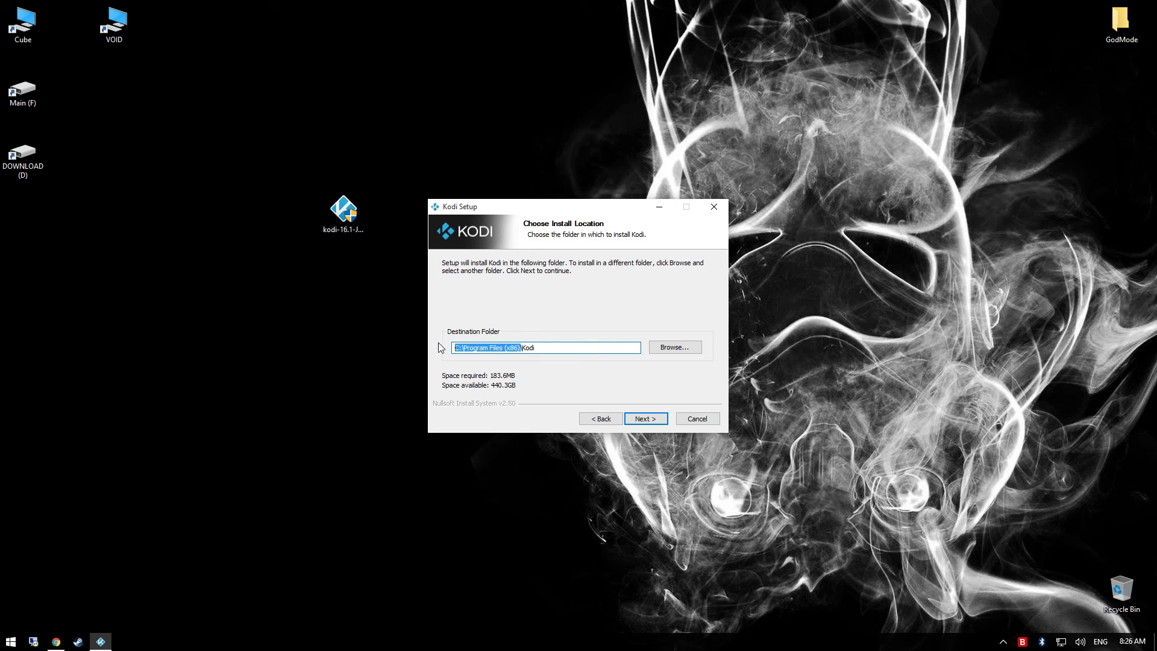
type("F:")
left_click(642, 419)
left_click(641, 420)
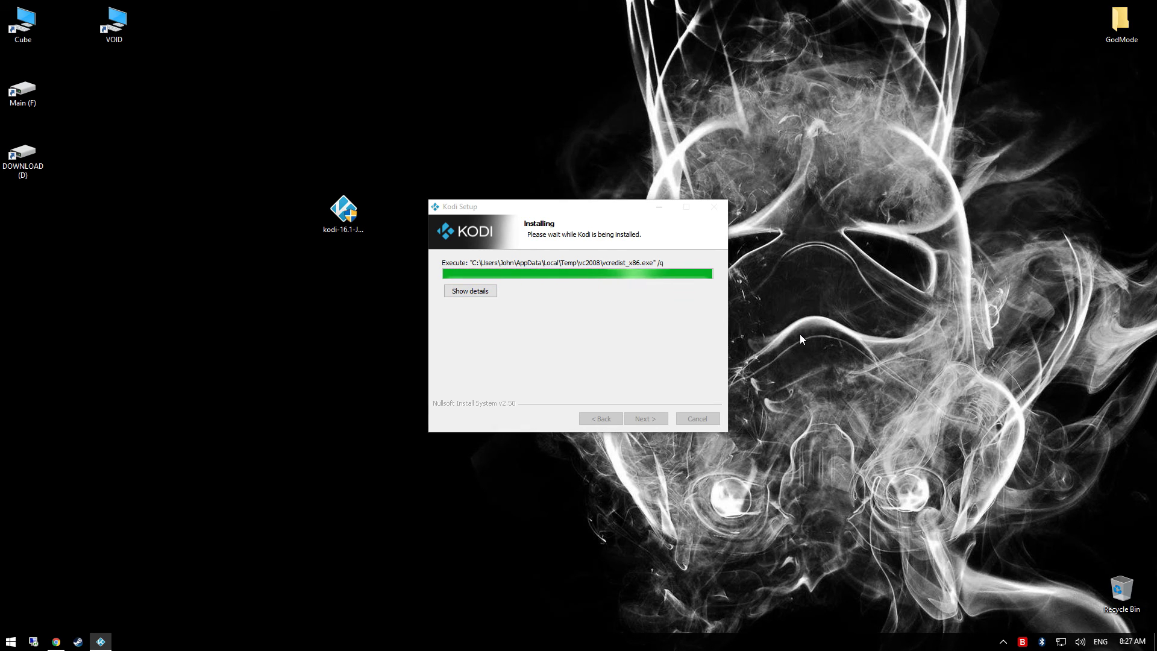
Enable Run Kodi and finish the setup wizard.
left_click(674, 335)
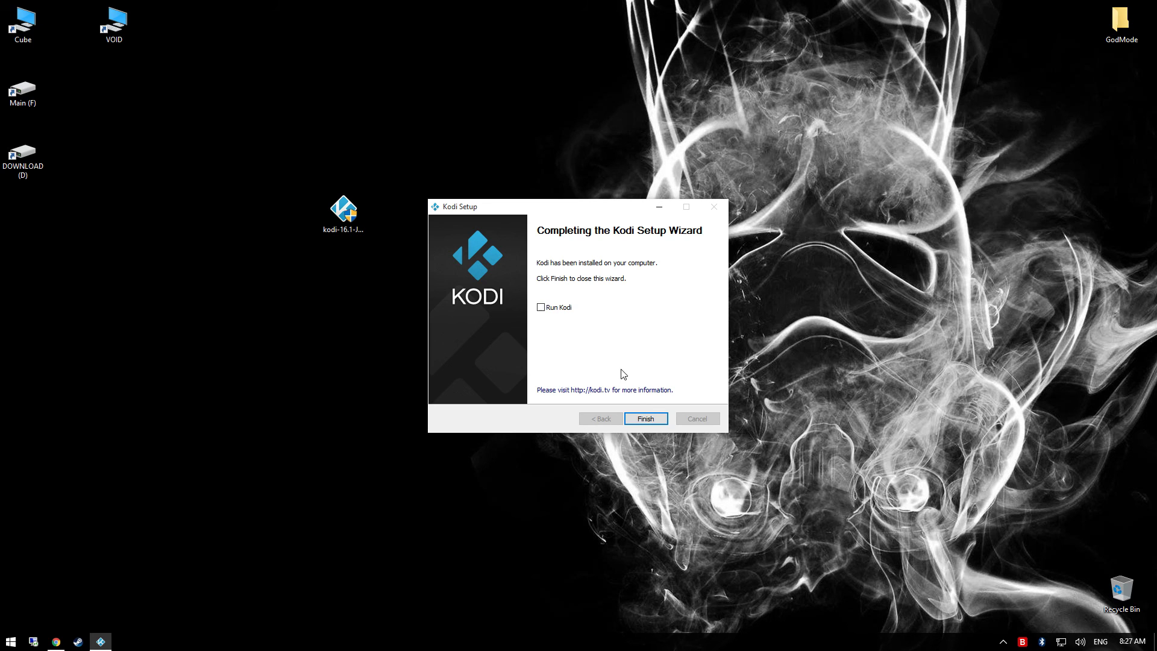
left_click(553, 308)
left_click(647, 418)
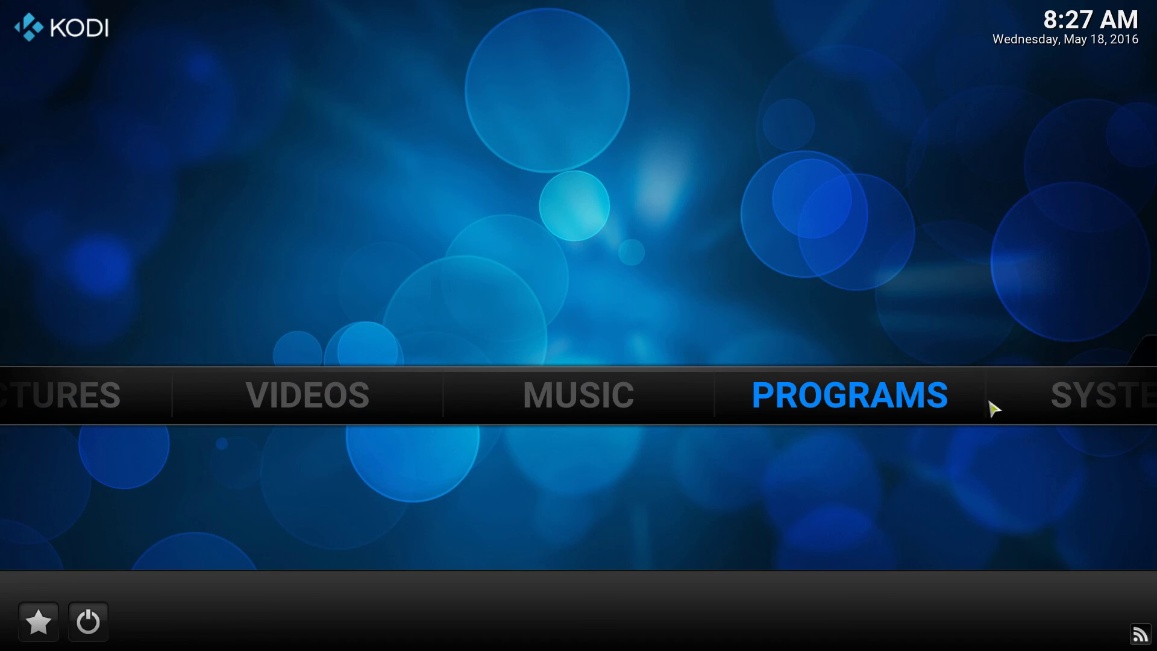
In Kodi's Appearance settings, change the settings level to Expert.
mouse_move(1099, 408)
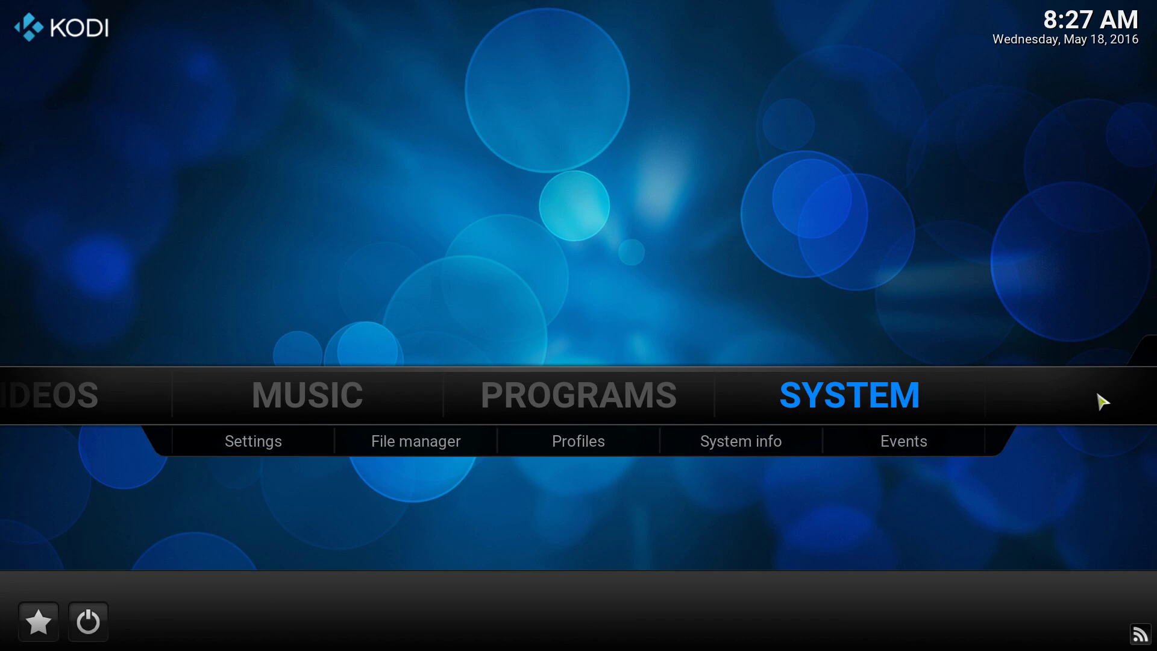
left_click(865, 399)
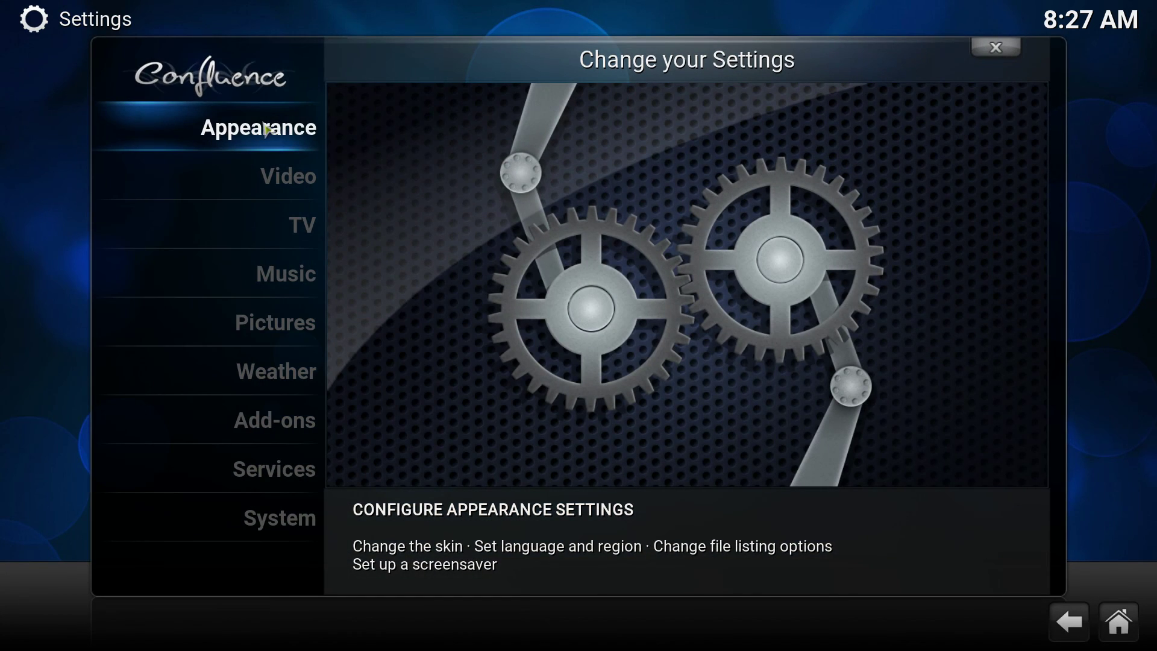
left_click(265, 129)
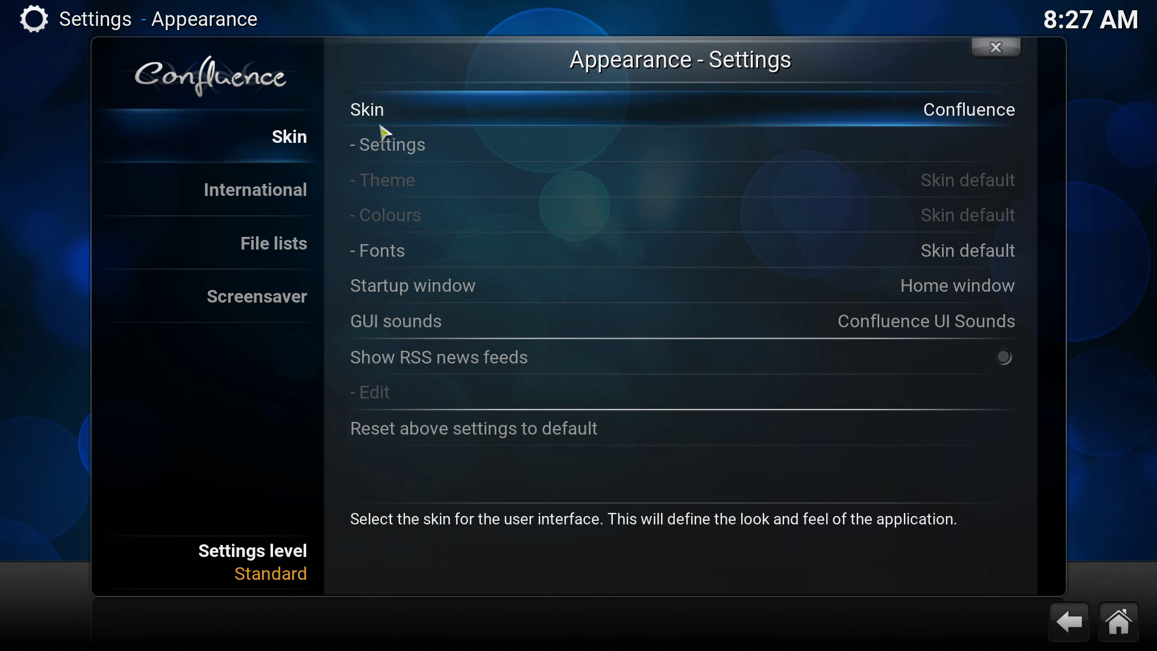
left_click(288, 579)
left_click(288, 579)
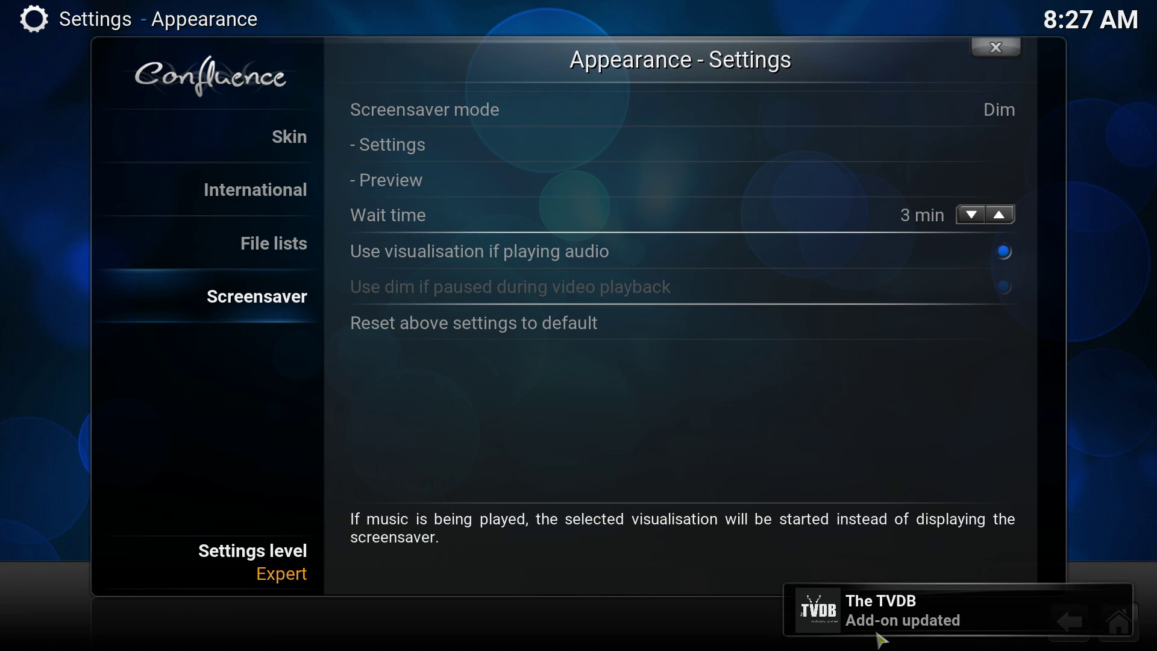
Close the settings and exit Kodi.
left_click(1006, 54)
left_click(996, 48)
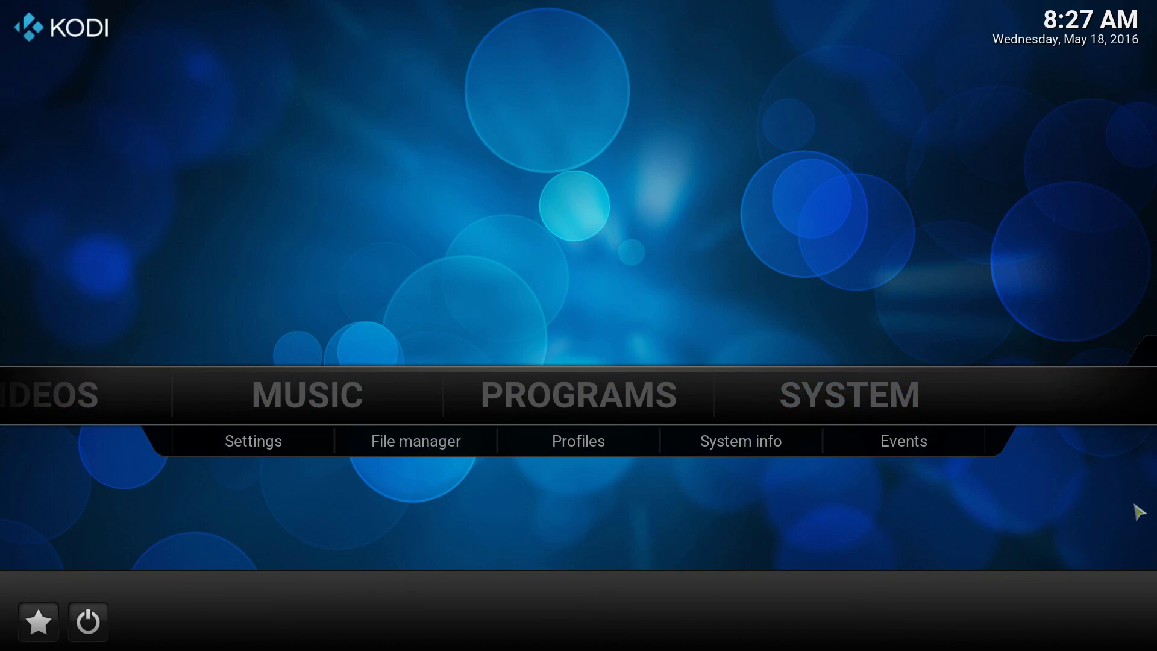
left_click(88, 621)
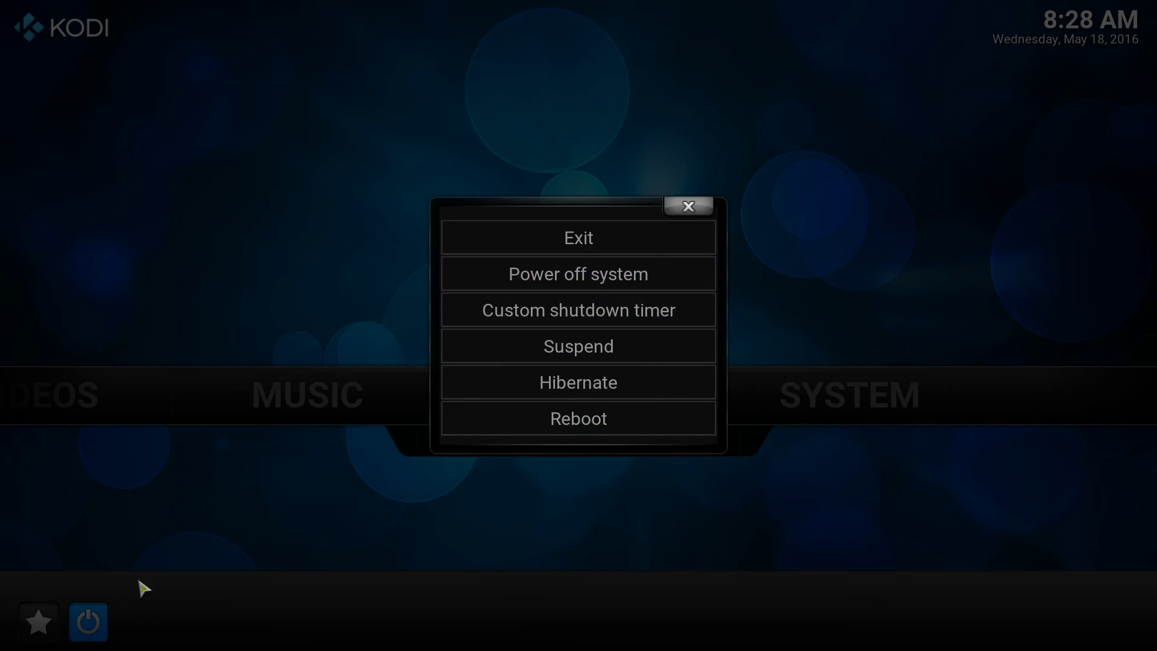
left_click(560, 240)
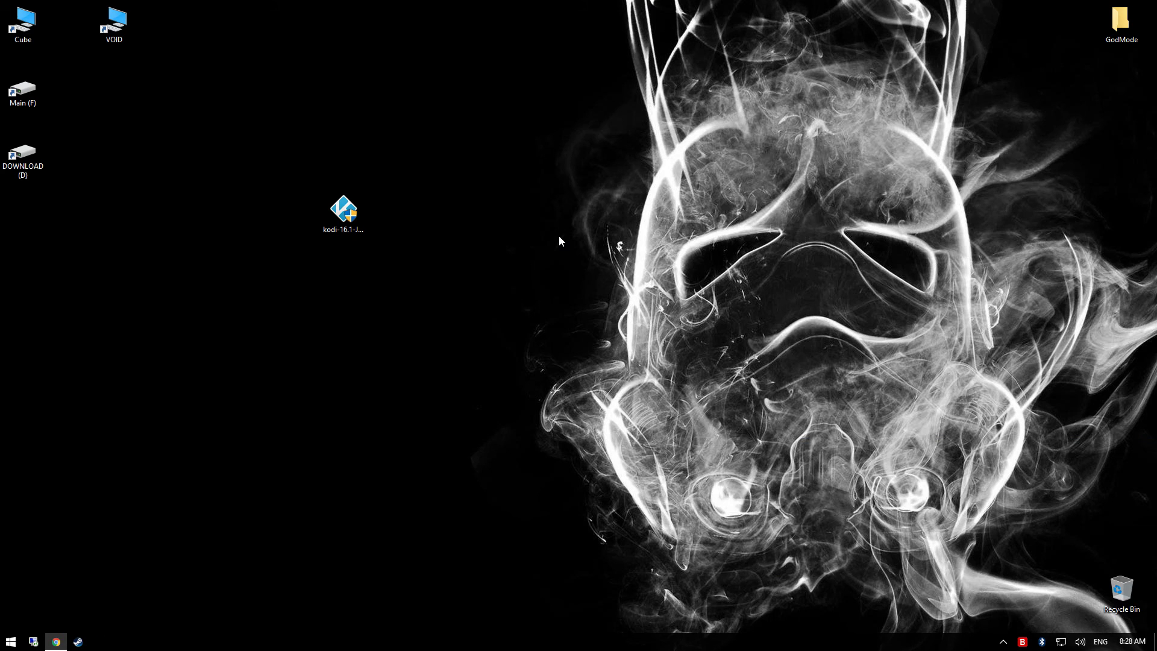
Switch to Chrome and search the web for "kodi how to install salts beta".
left_click(56, 641)
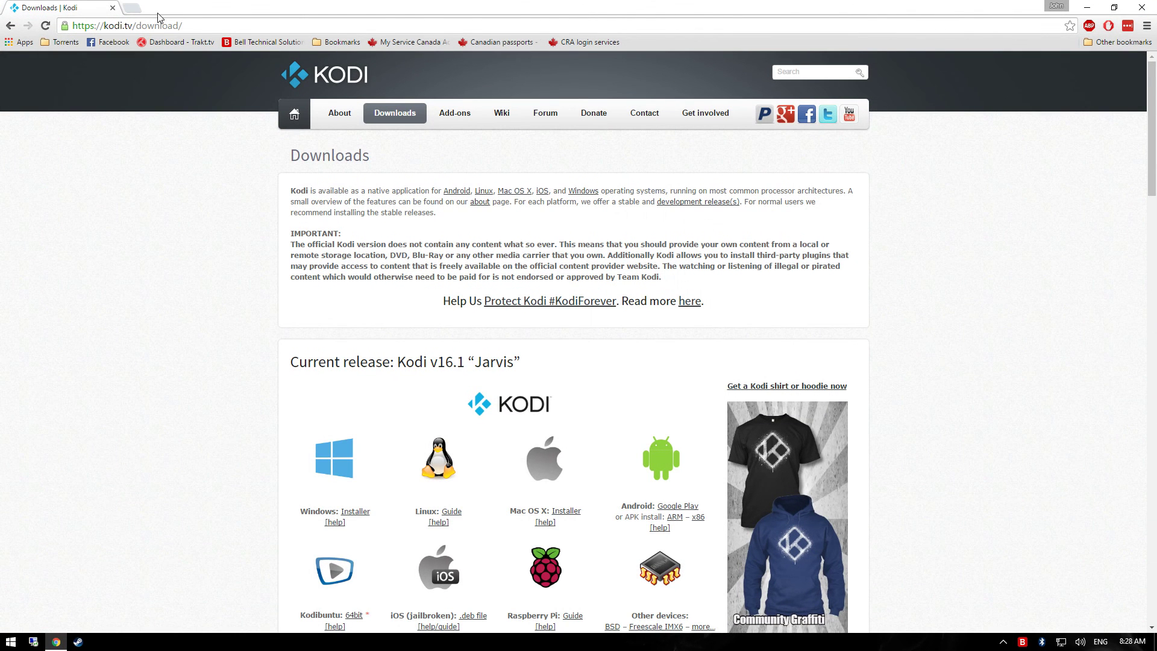
left_click(201, 27)
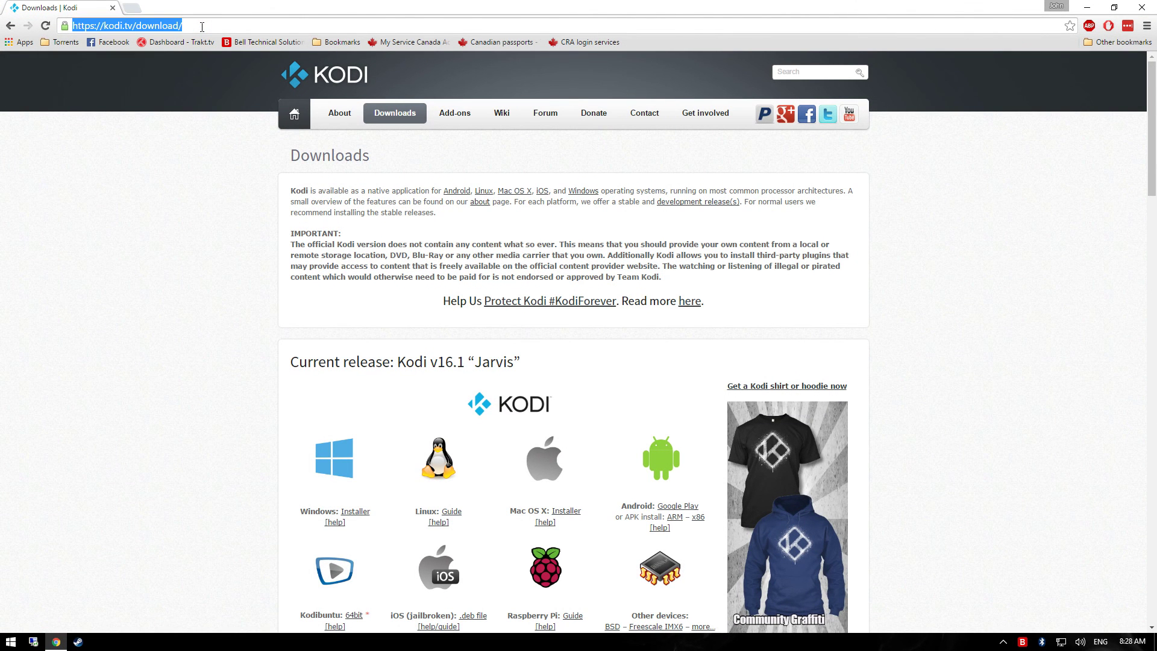
type("kodi ho")
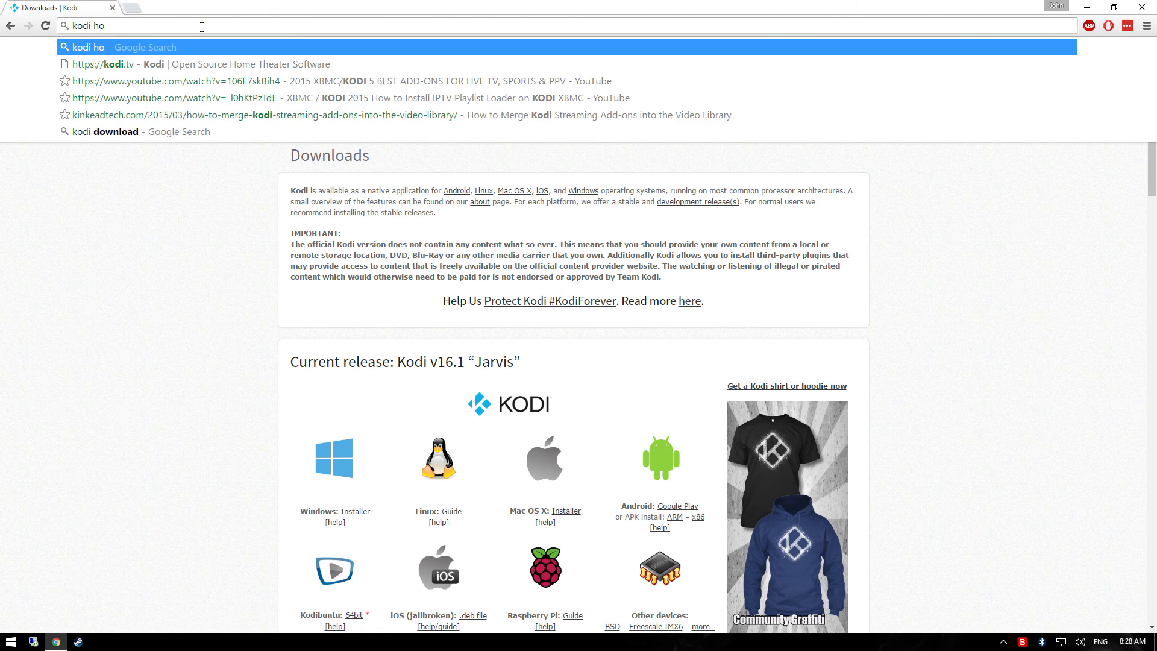
type("w to install ")
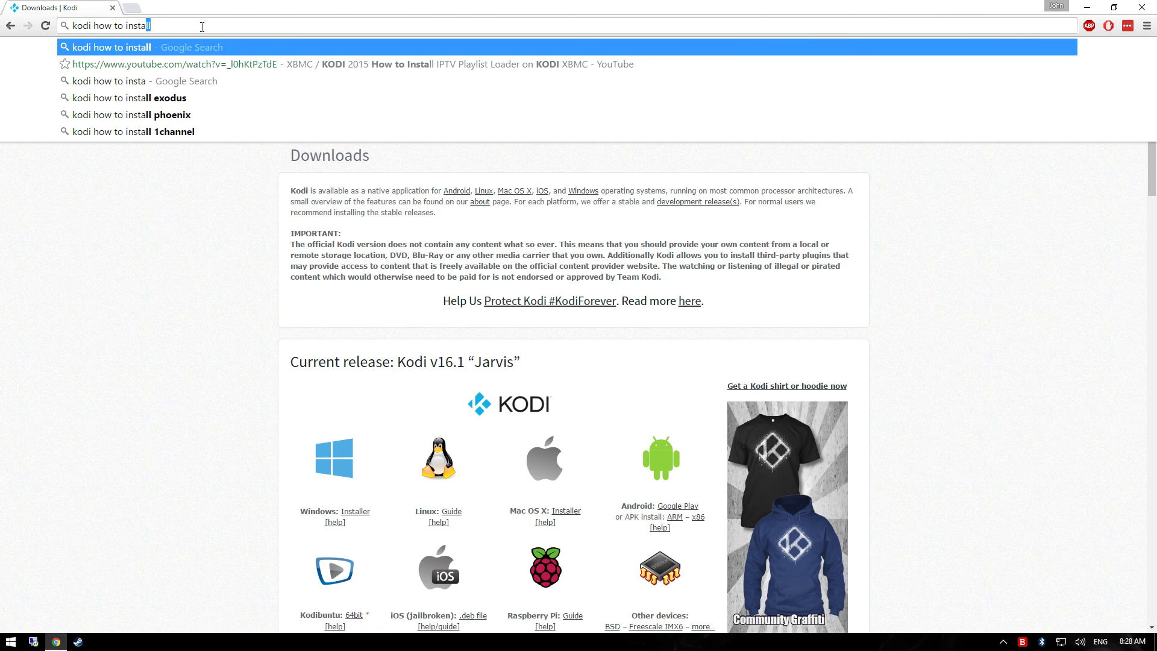
type("salts beta")
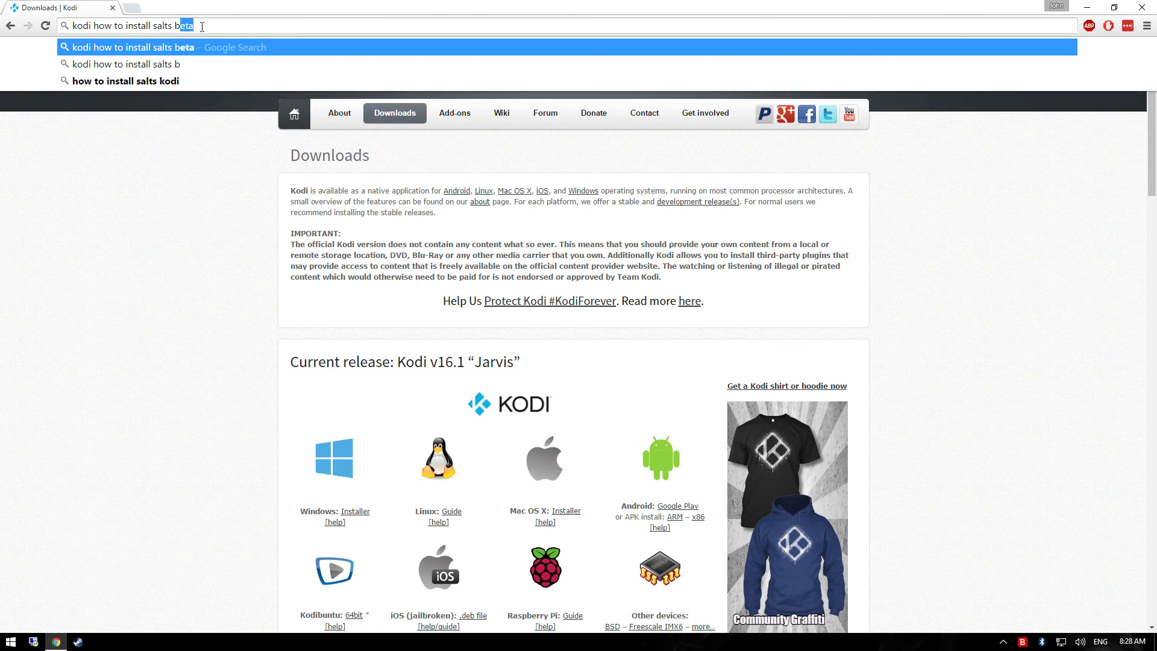
key("Return")
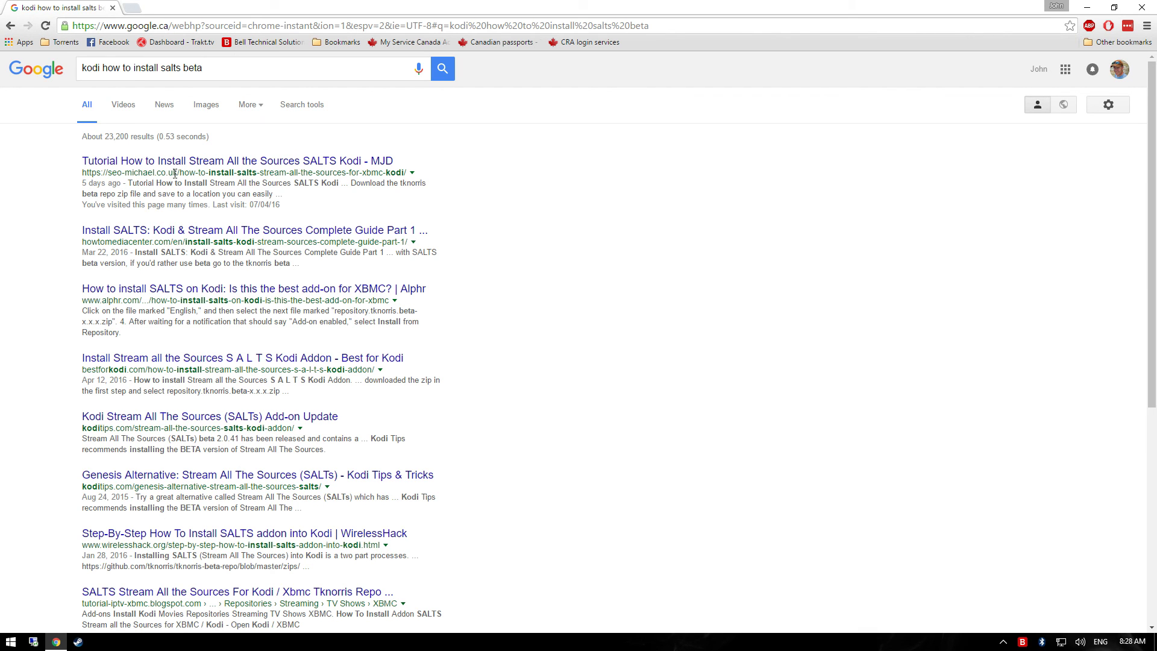
Open the seo-michael.co.uk tutorial on installing Stream All the Sources SALTS for Kodi.
left_click_drag(108, 173, 197, 173)
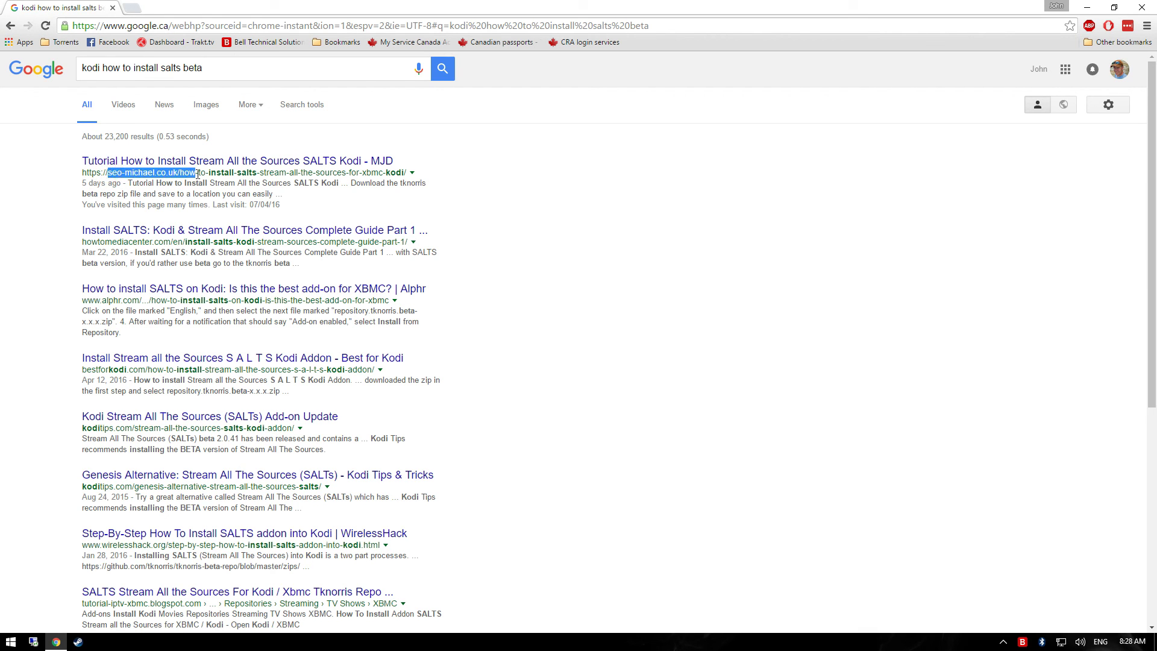
left_click(288, 207)
left_click(320, 168)
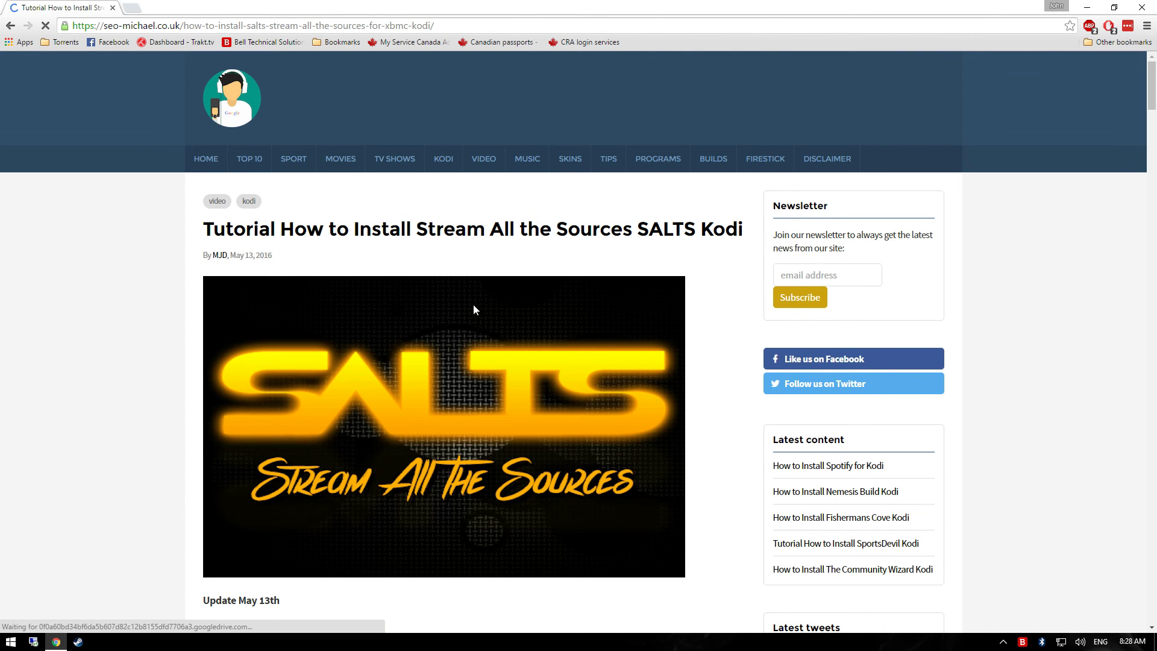
Download the tknorris beta repo zip file from the tutorial.
scroll(502, 311, "down", 2)
scroll(502, 316, "down", 10)
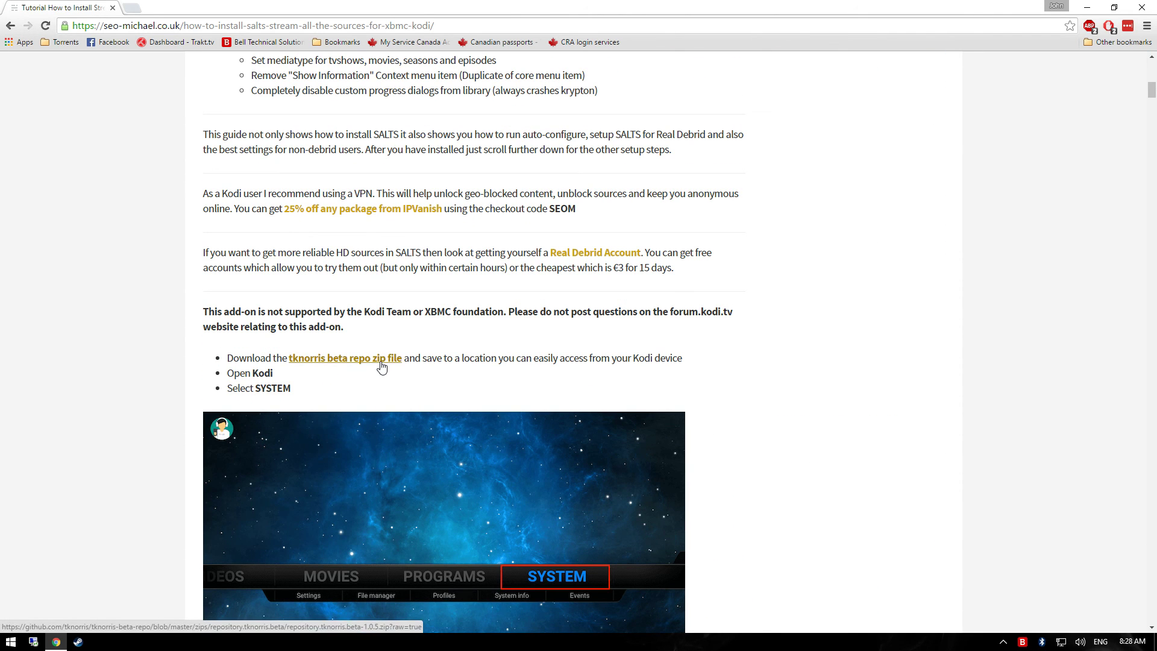
left_click(367, 361)
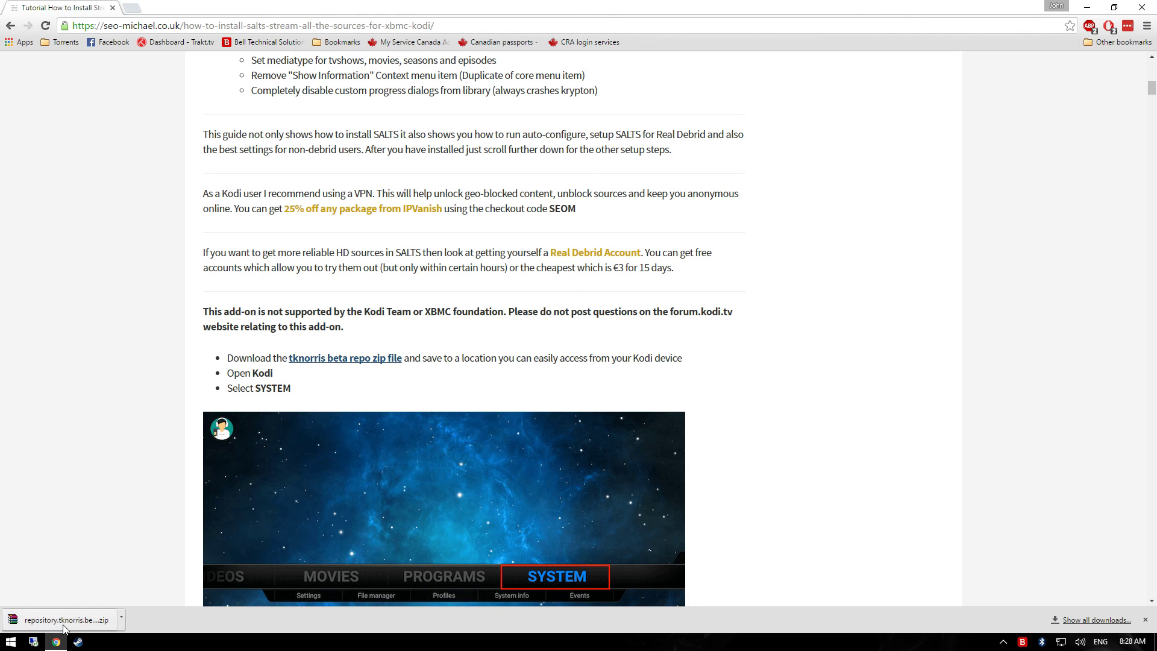
Close the browser and check the DOWNLOAD (D:) drive for the downloaded repository zip.
left_click(1147, 16)
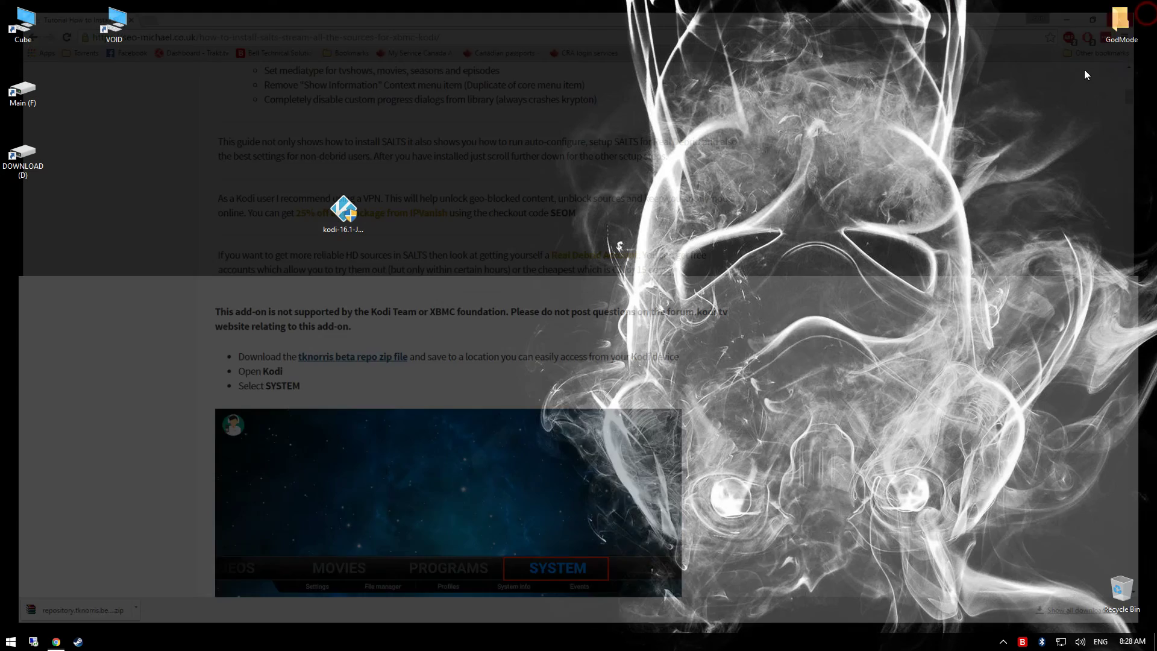
double_click(37, 161)
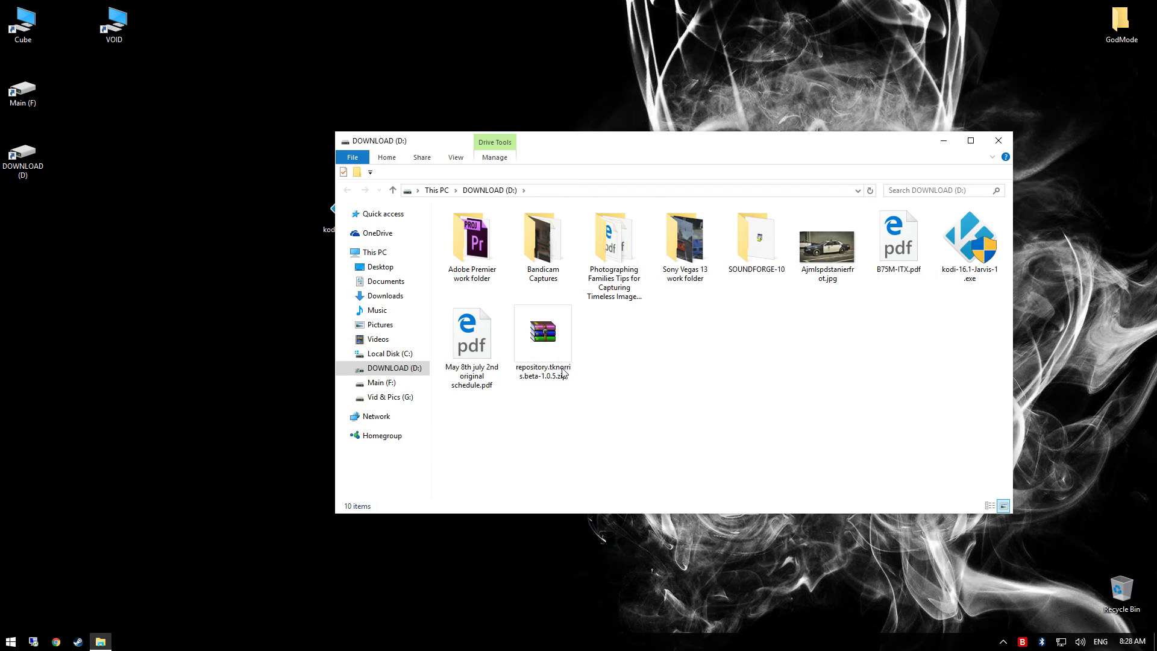
left_click(1000, 142)
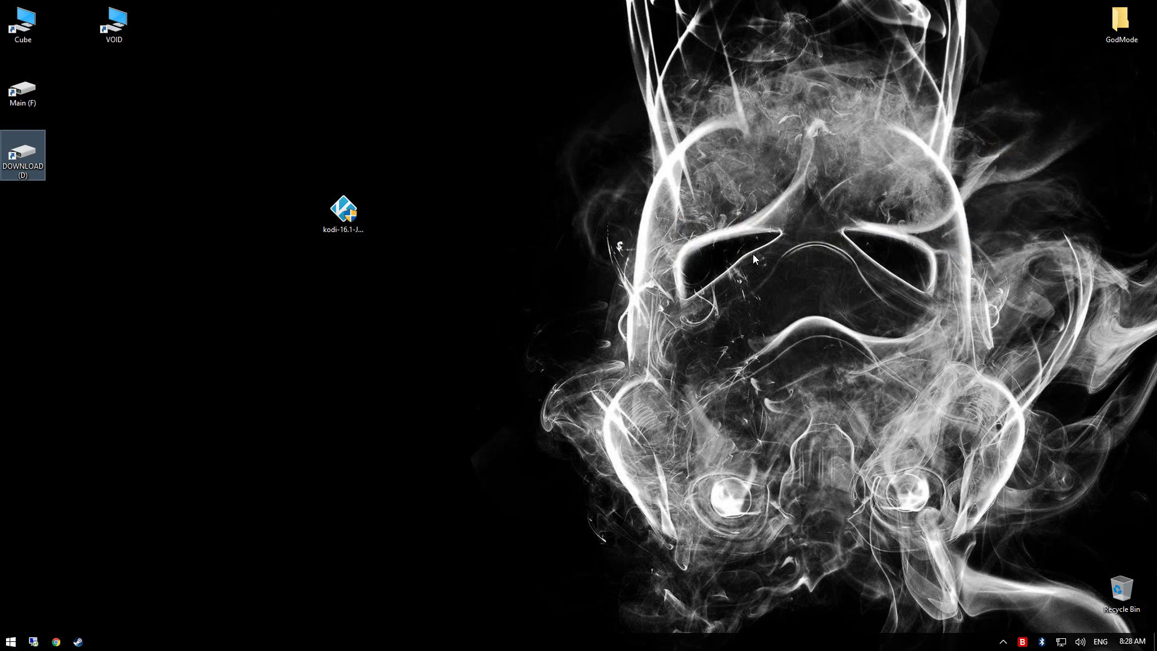
Launch Kodi again and open its System settings.
left_click(10, 641)
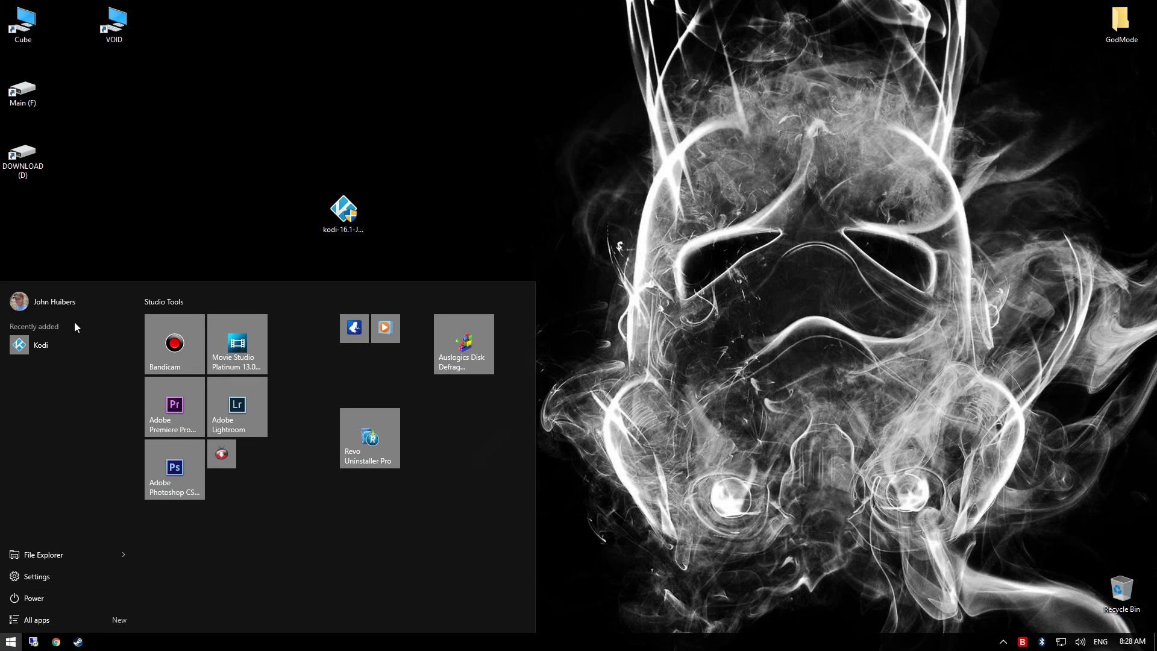
left_click(57, 350)
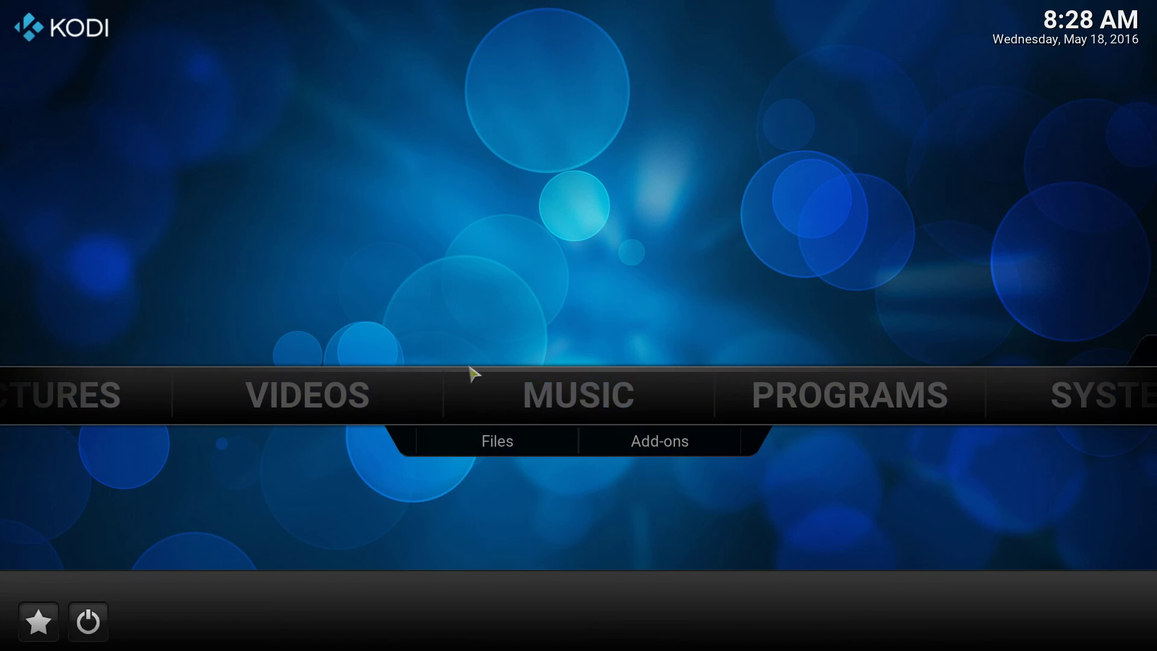
mouse_move(831, 409)
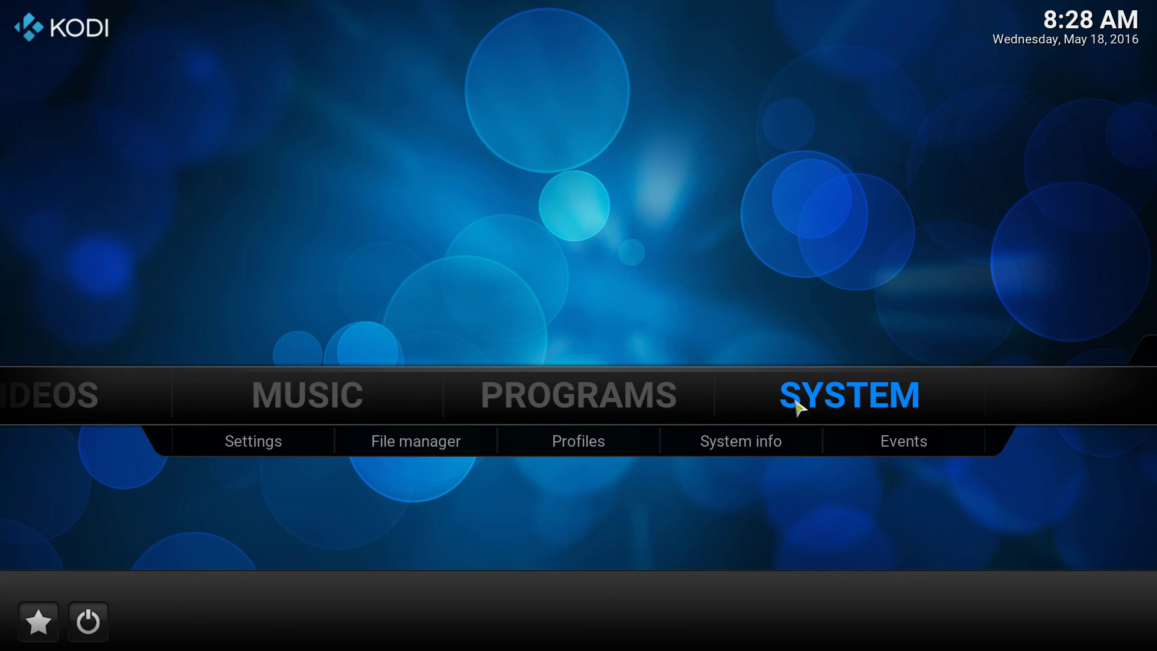
left_click(798, 408)
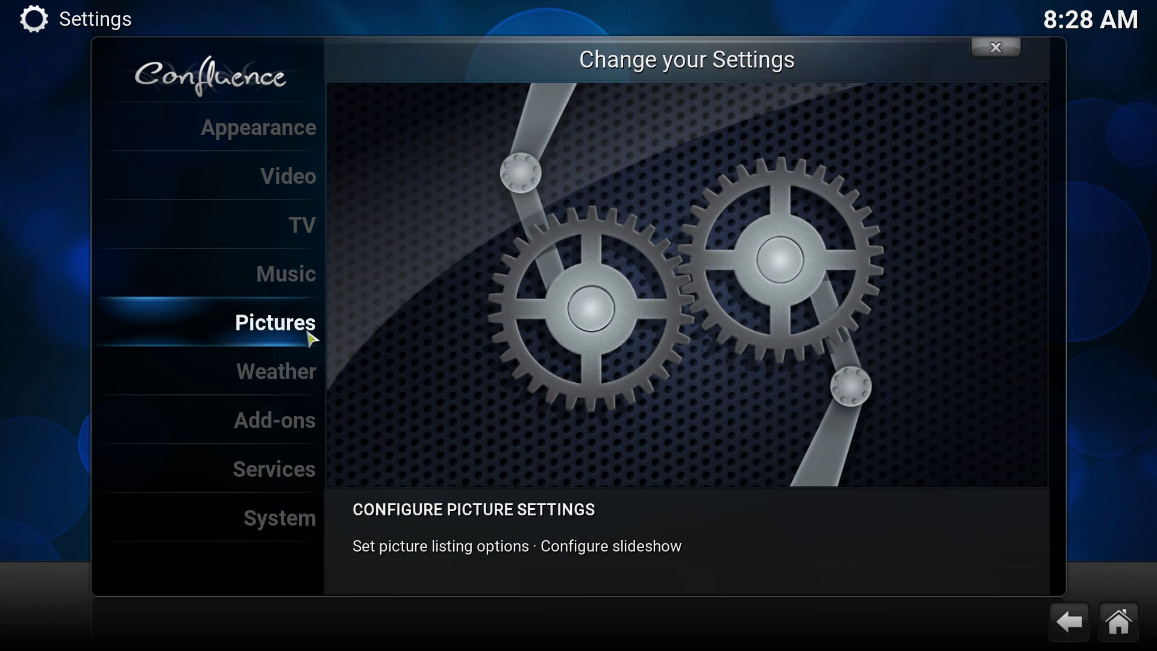
Install the add-on repository from repository.tknorris.beta-1.0.5.zip on the D: (DOWNLOAD) drive, dismissing the first-run help.
left_click(291, 428)
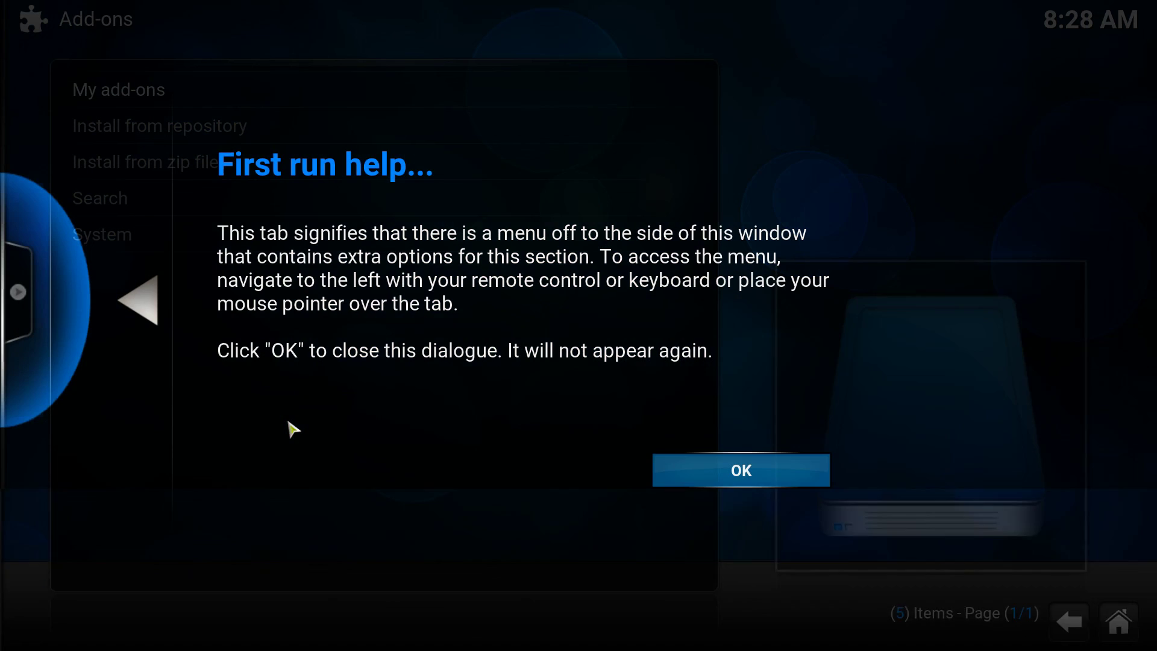
left_click(740, 473)
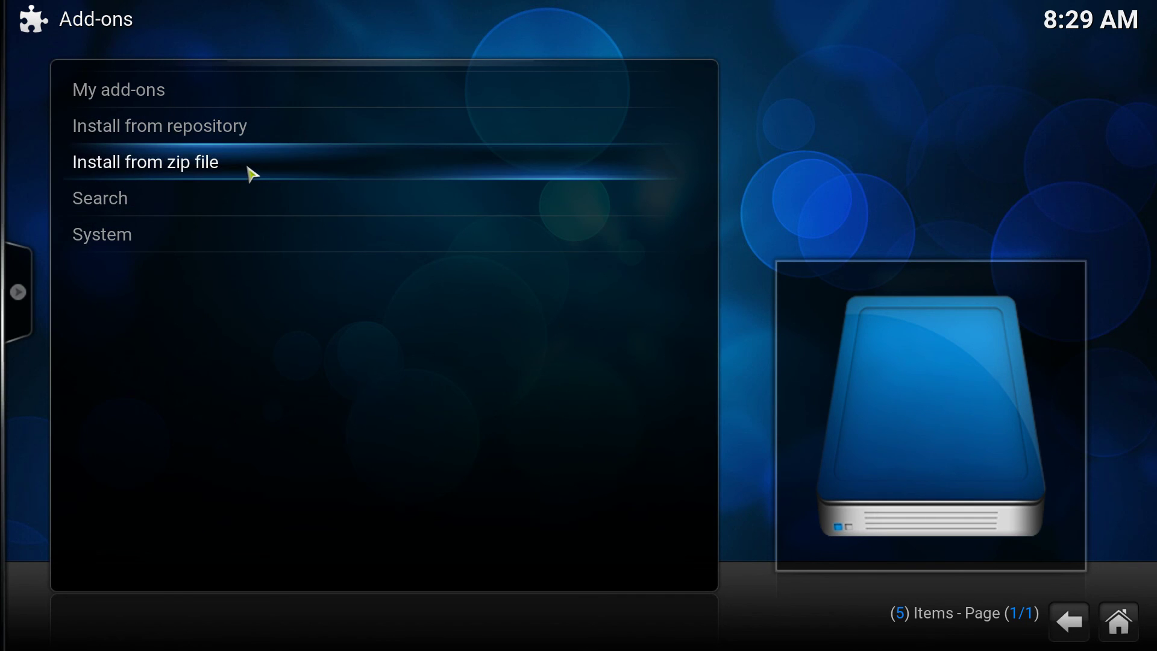
left_click(252, 174)
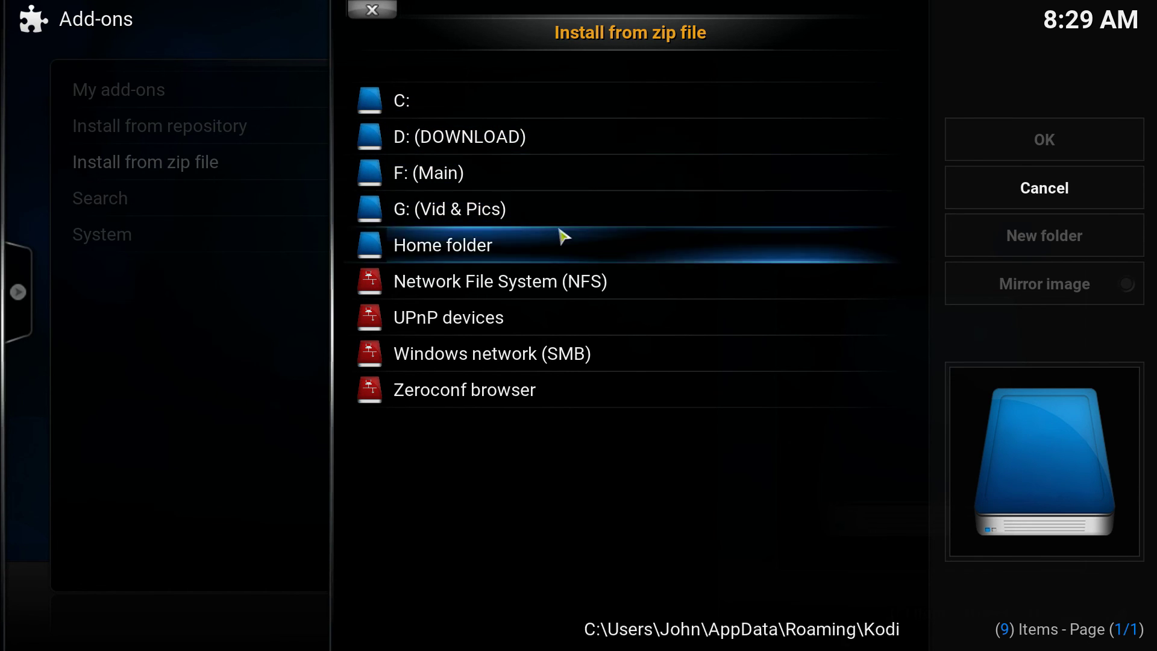
left_click(484, 145)
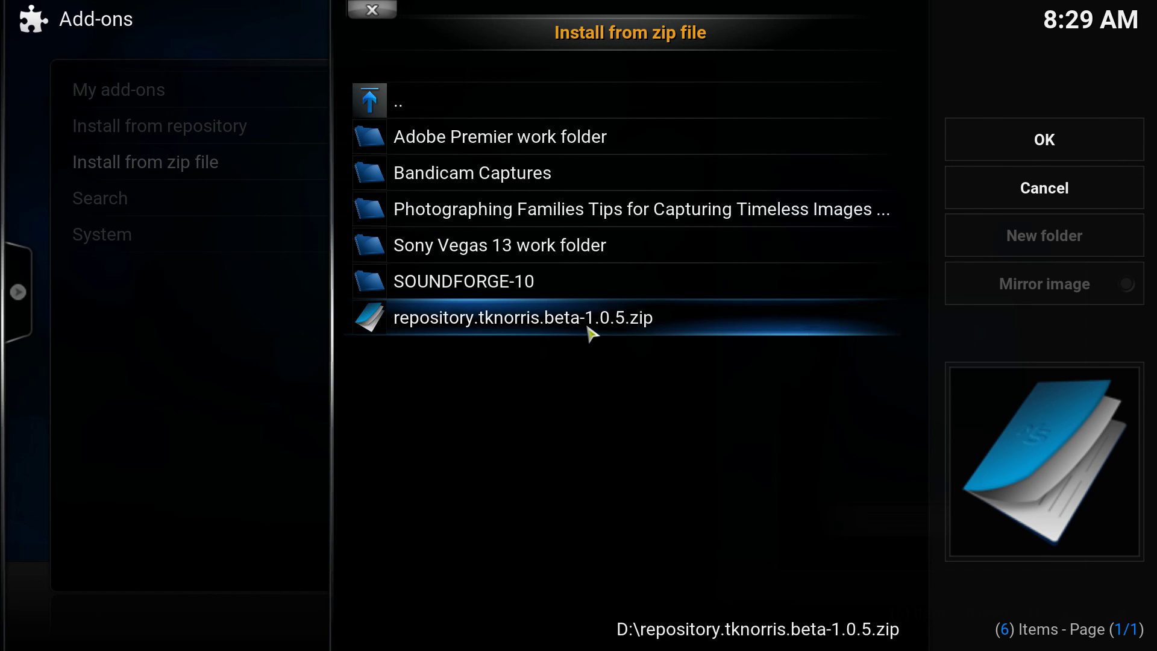
left_click(673, 328)
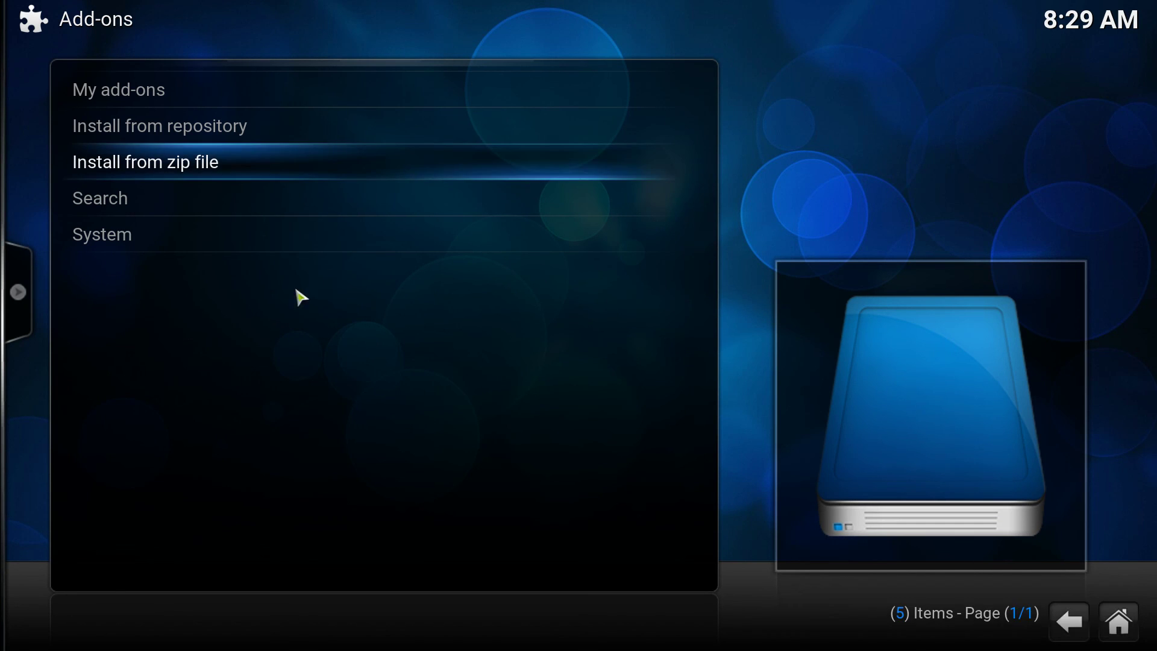
Install the Stream All The Sources video add-on from the tknorris Beta Testing Repository.
left_click(221, 134)
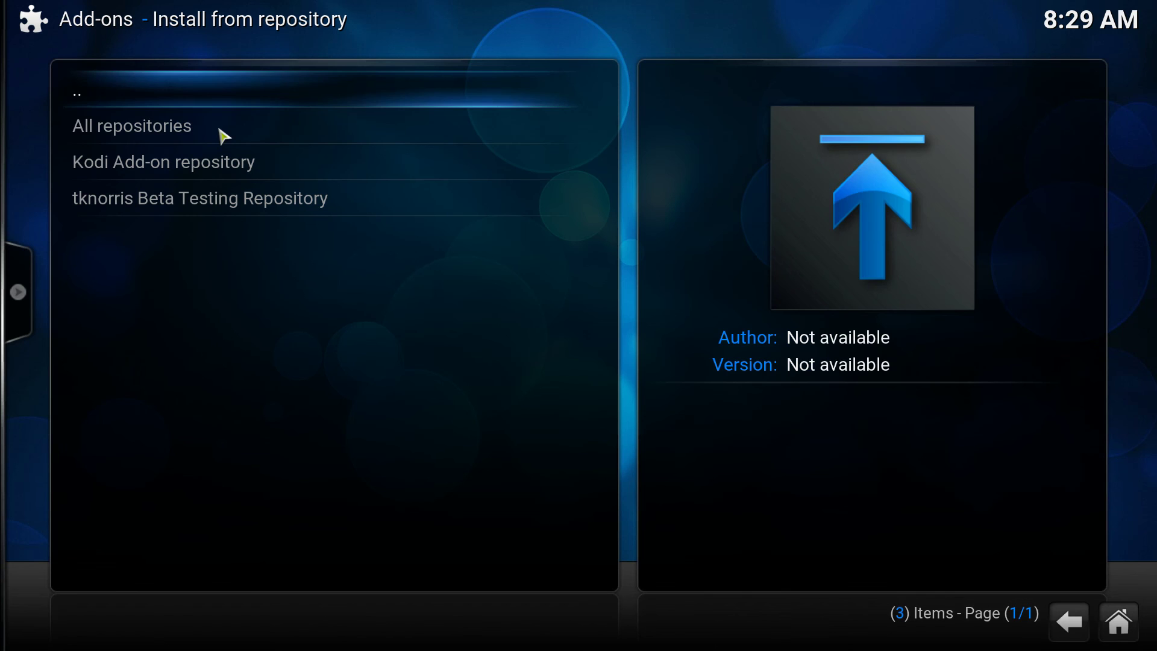
left_click(199, 208)
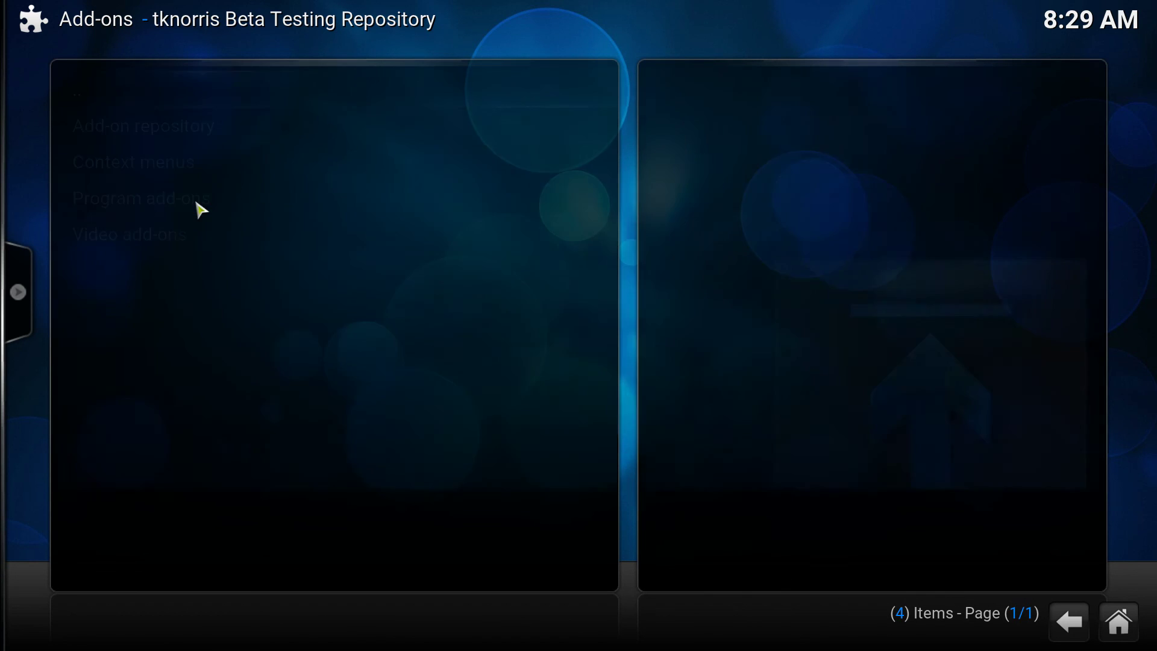
left_click(155, 239)
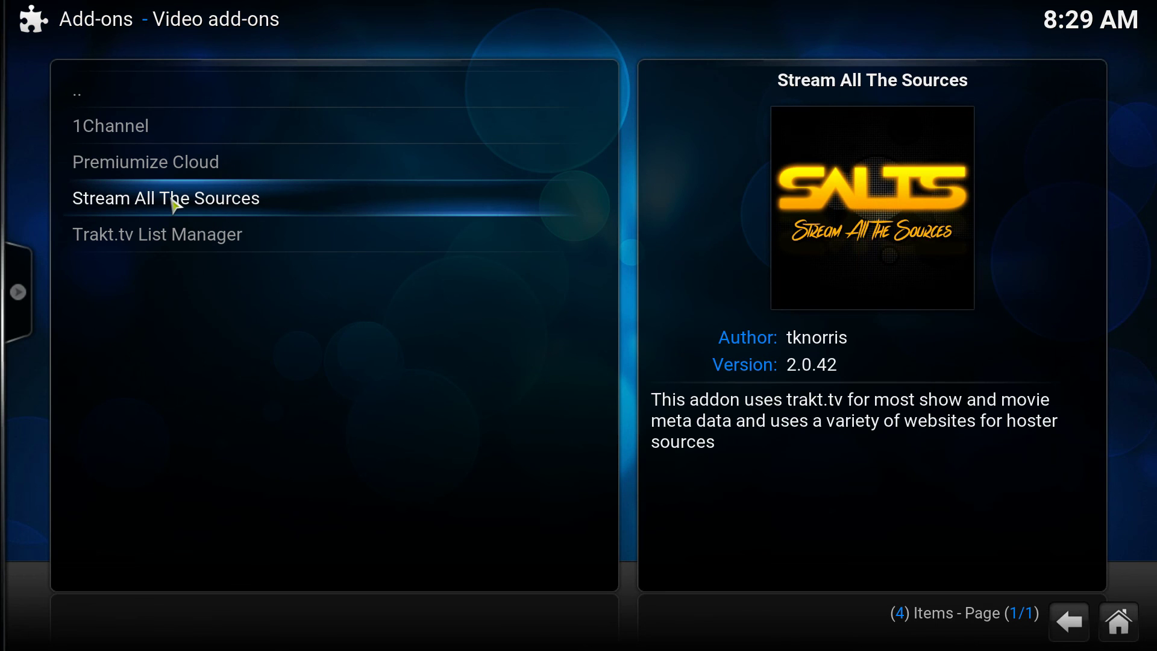
left_click(173, 205)
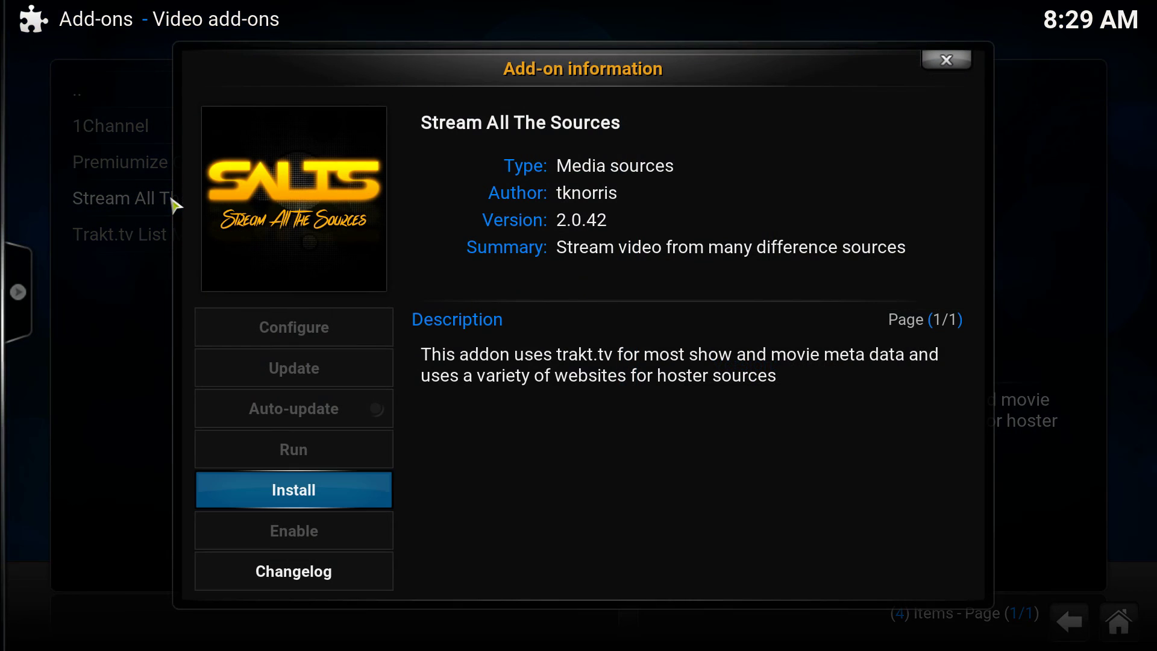
left_click(350, 502)
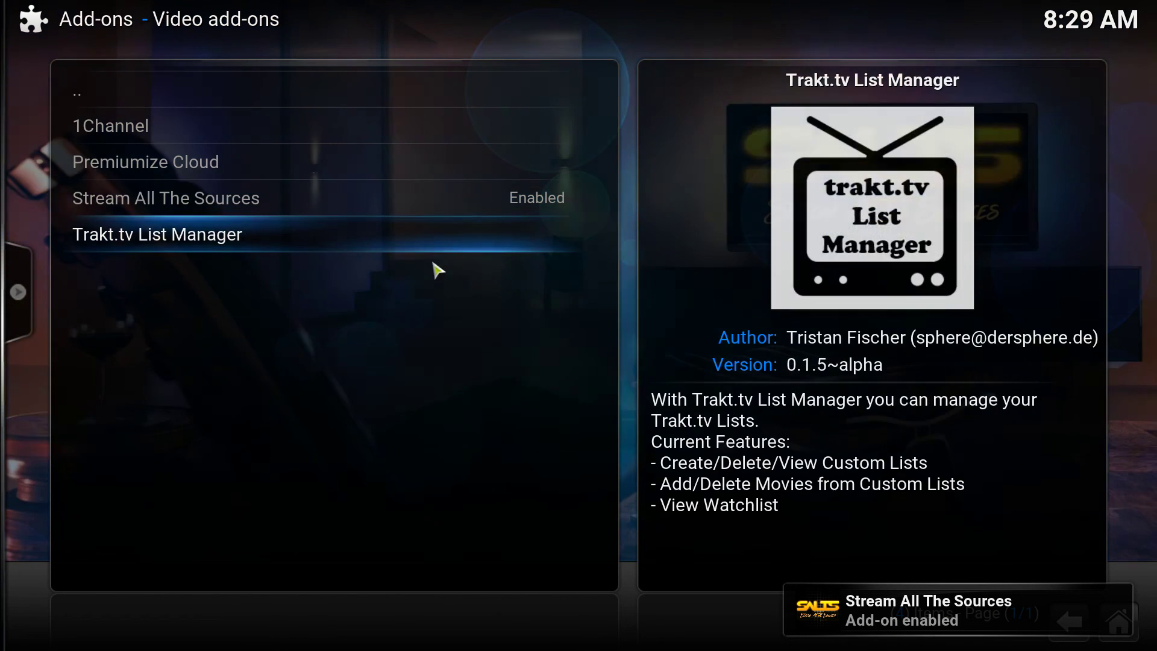
Leave the add-ons and settings screens for the home screen and exit Kodi.
left_click(142, 89)
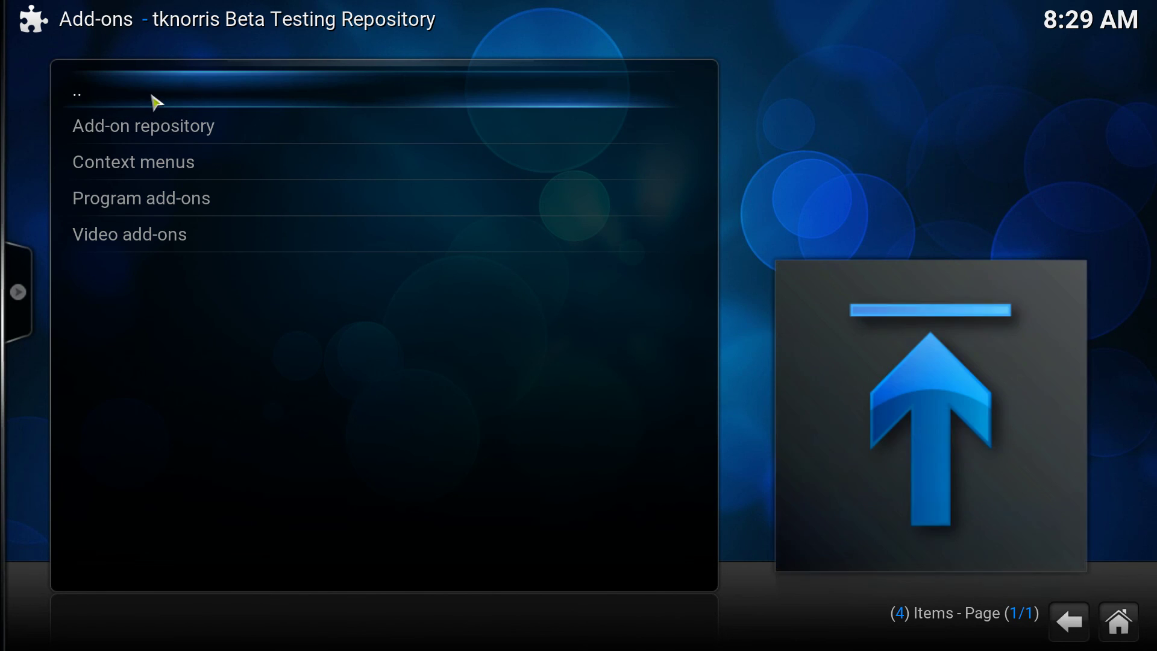
left_click(153, 96)
left_click(149, 91)
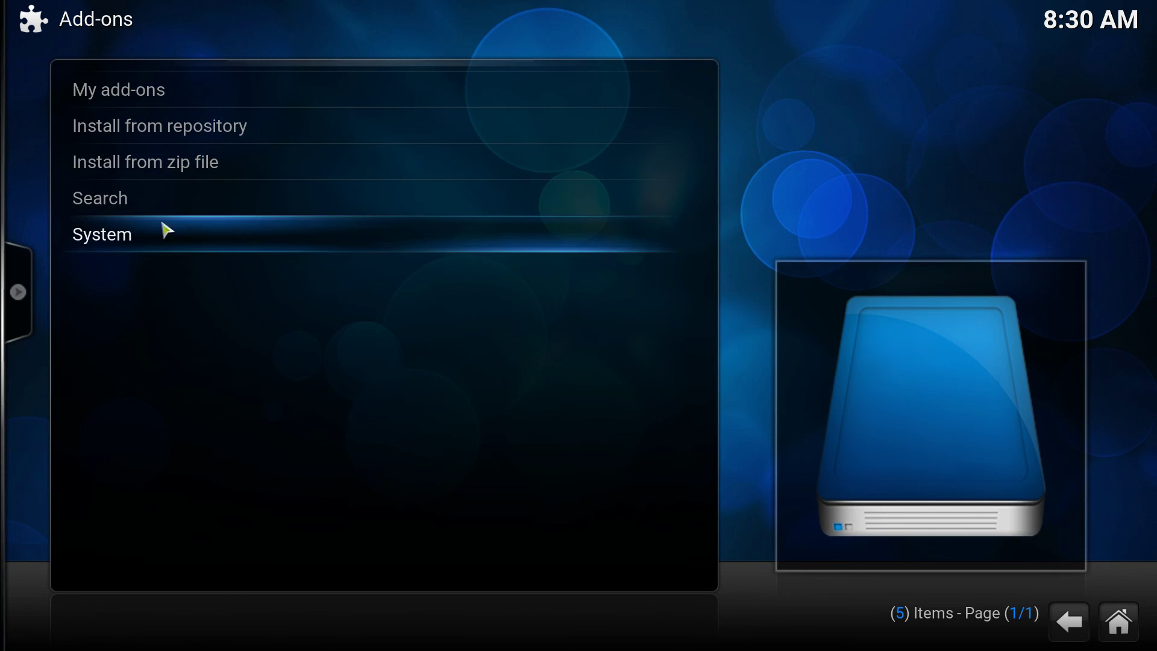
left_click(1052, 619)
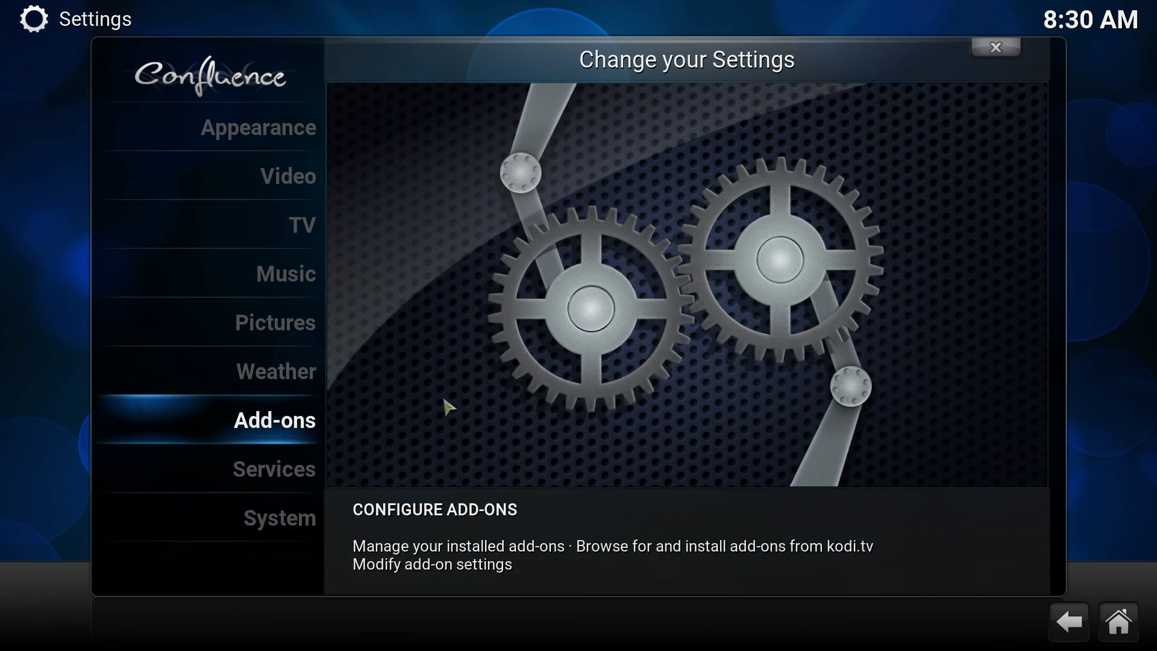
left_click(1004, 50)
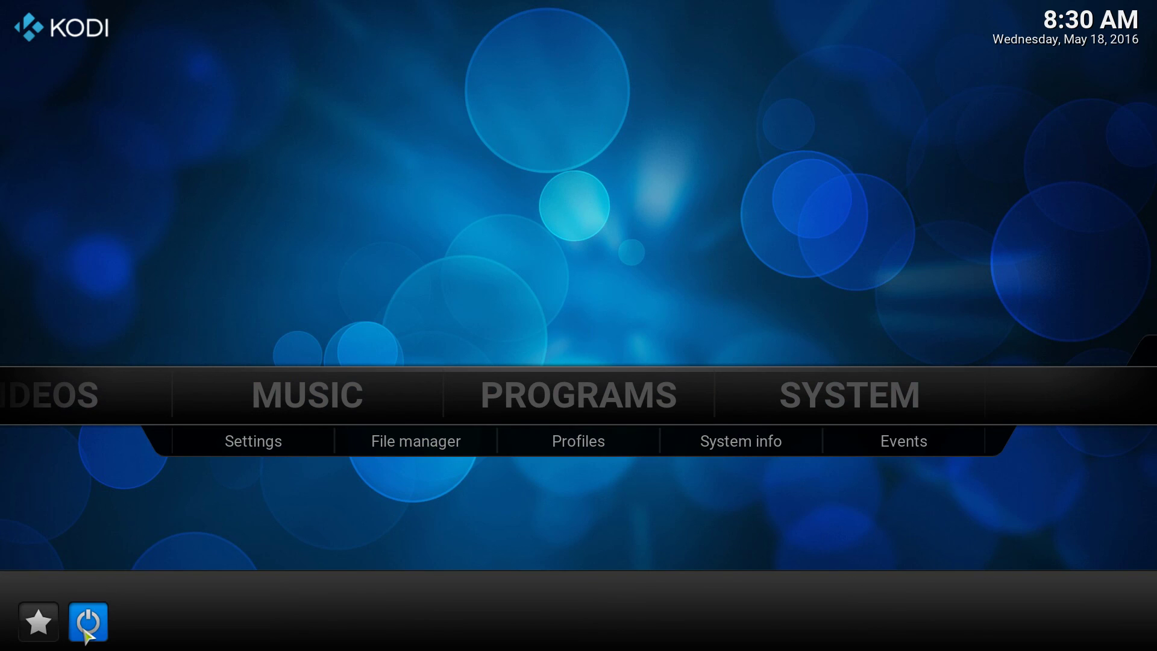
left_click(88, 634)
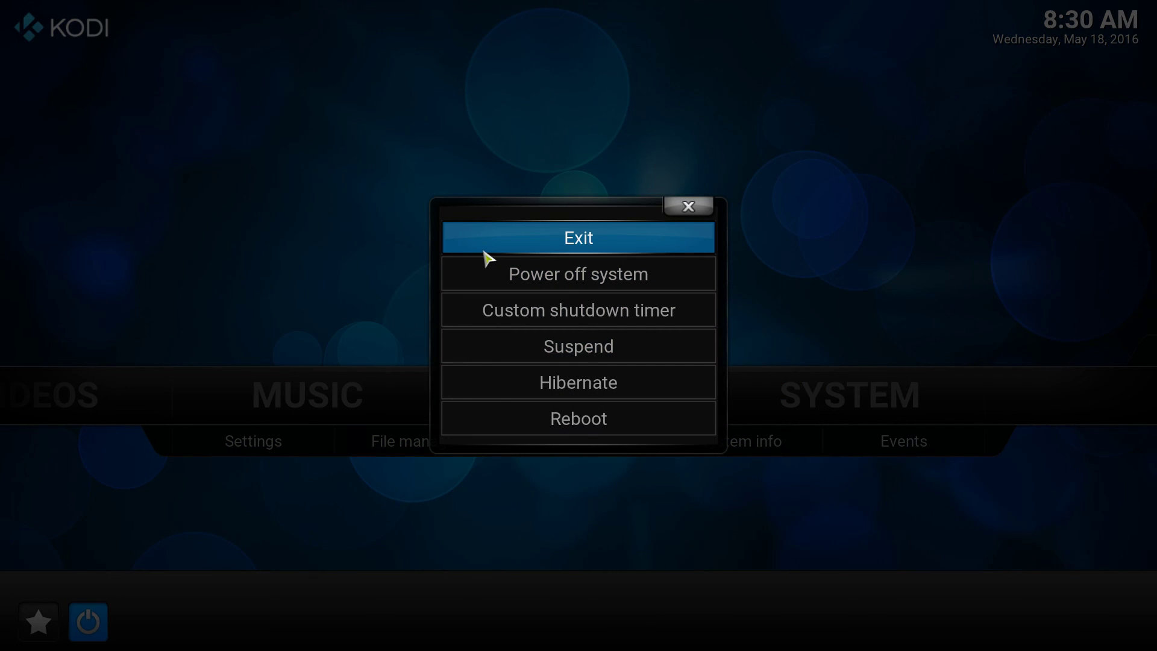
left_click(485, 248)
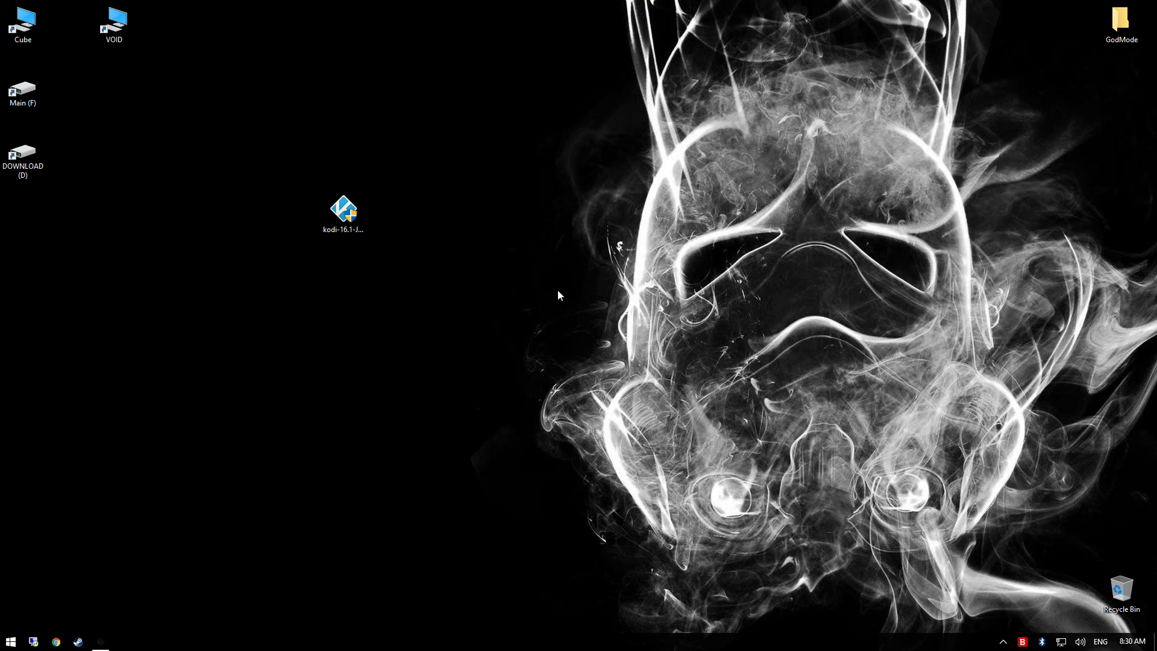
Switch to Chrome, open the bookmarked Trakt.tv dashboard and look through its on-deck shows, upcoming schedule and viewing statistics.
left_click(56, 641)
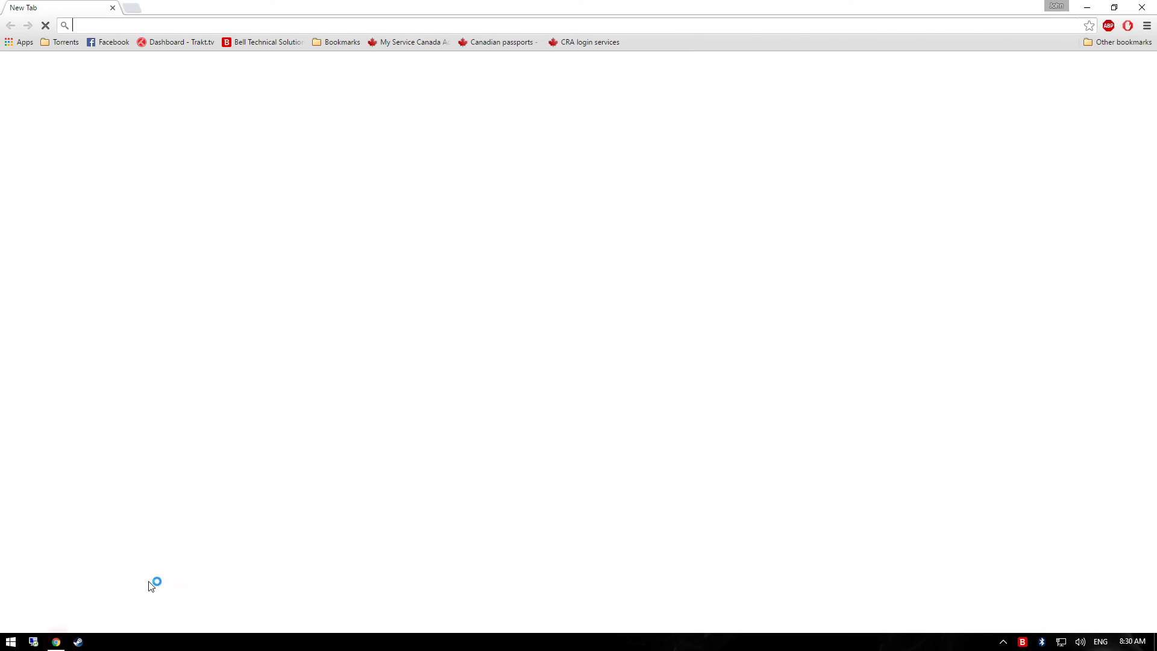
left_click(178, 42)
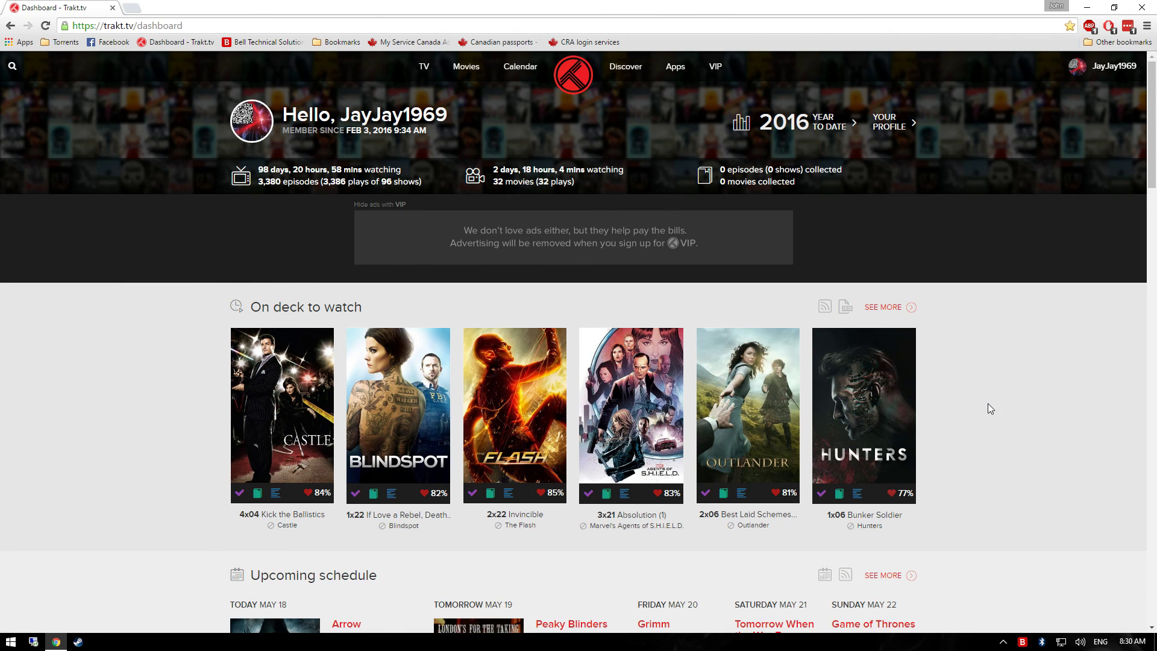
scroll(988, 403, "down", 2)
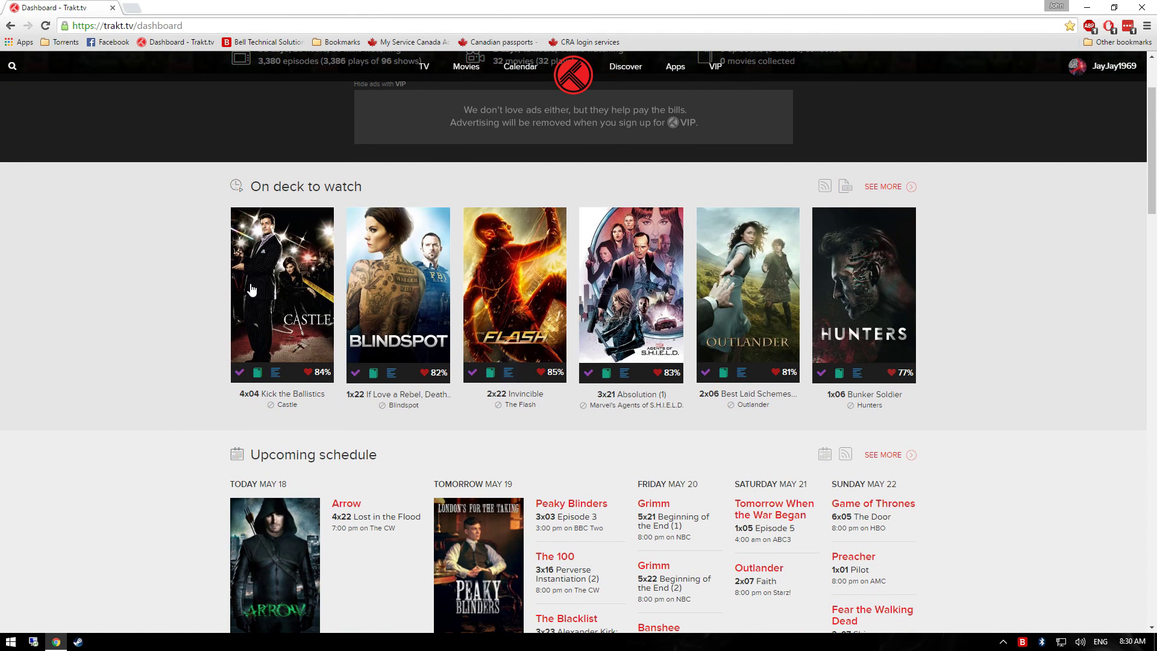
scroll(1037, 360, "down", 3)
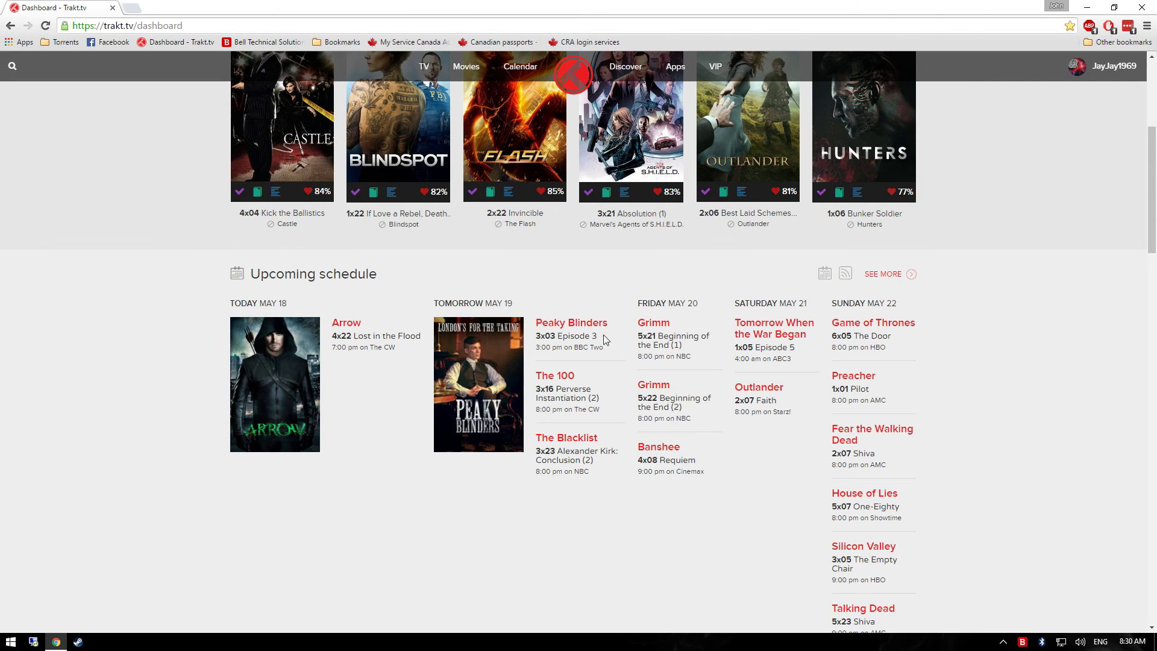
scroll(944, 439, "down", 4)
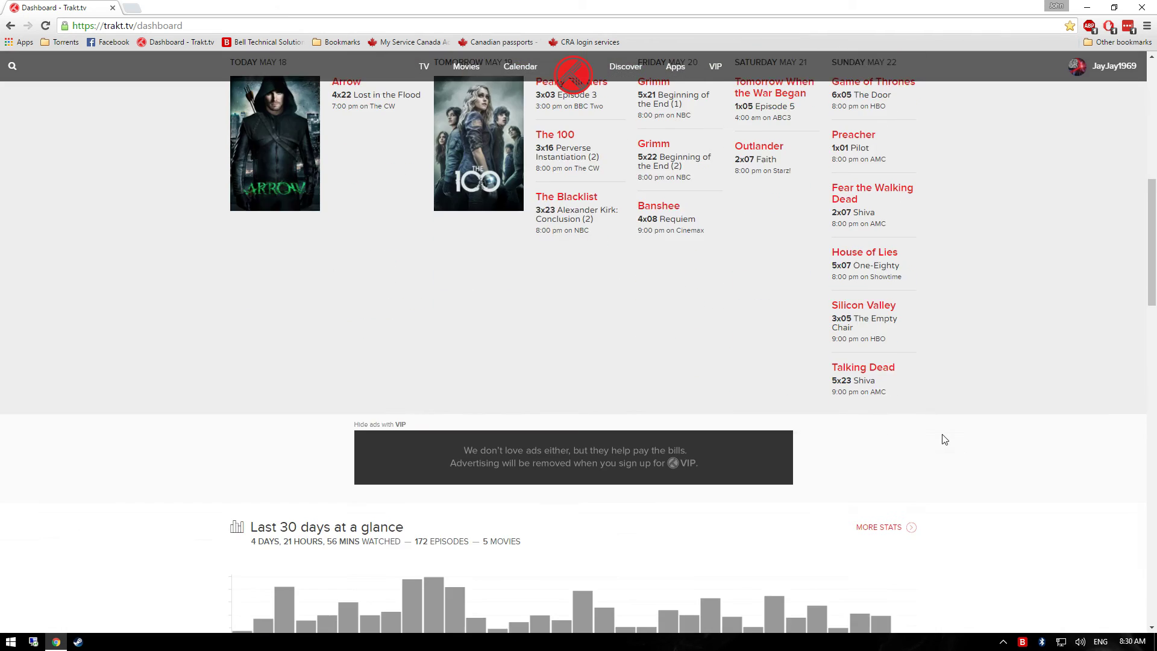
scroll(944, 439, "up", 9)
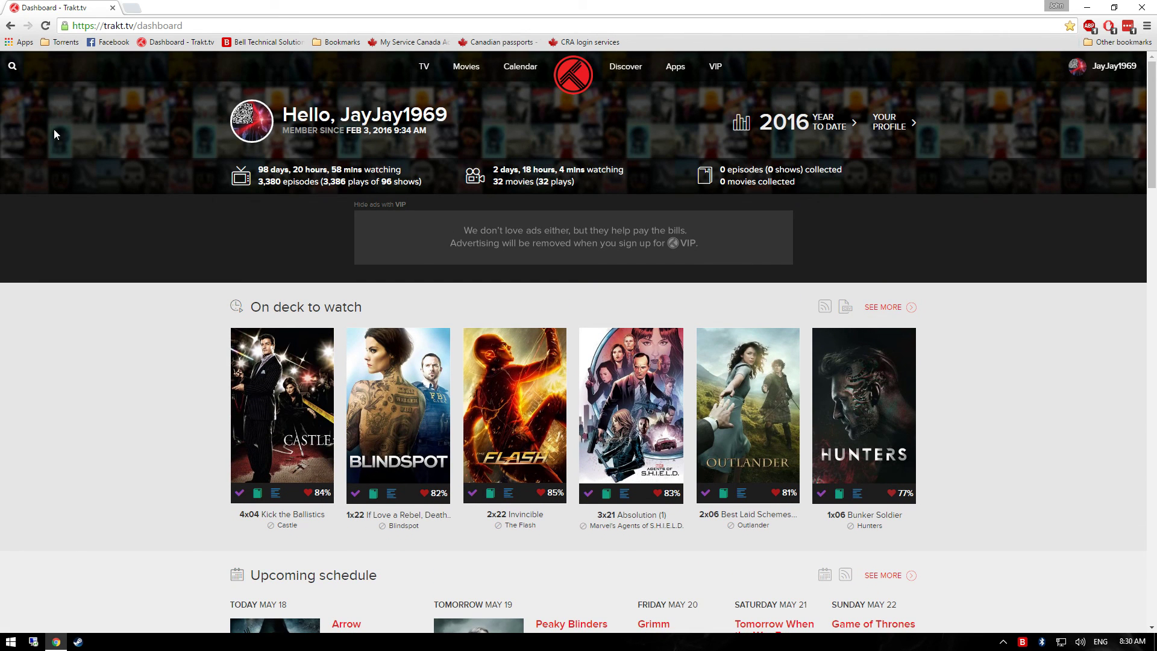
Search Trakt.tv movies and shows for "containment".
left_click(10, 66)
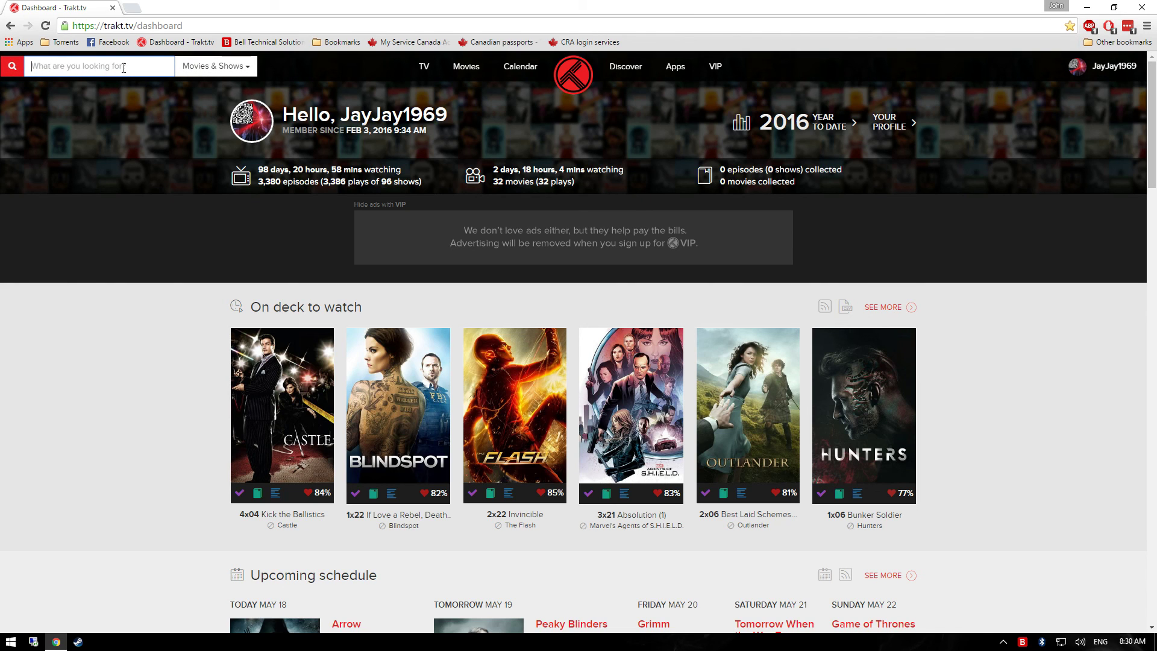
type("containment")
key("Return")
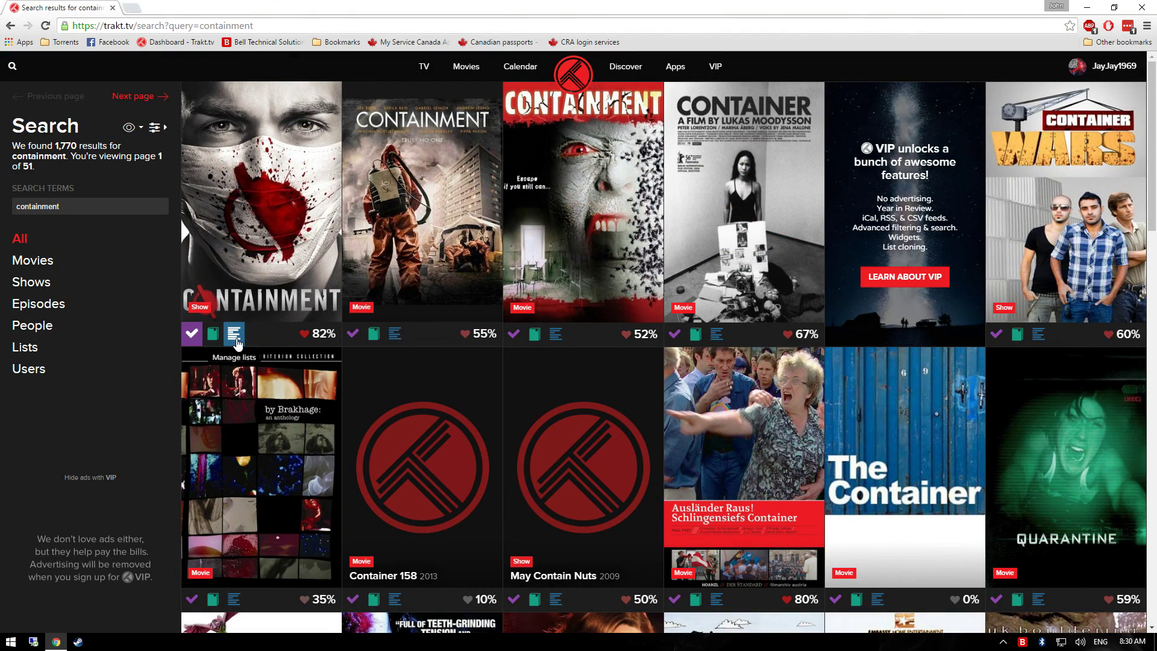
Check the list options for the Containment show without changing them, and close the browser.
left_click(235, 335)
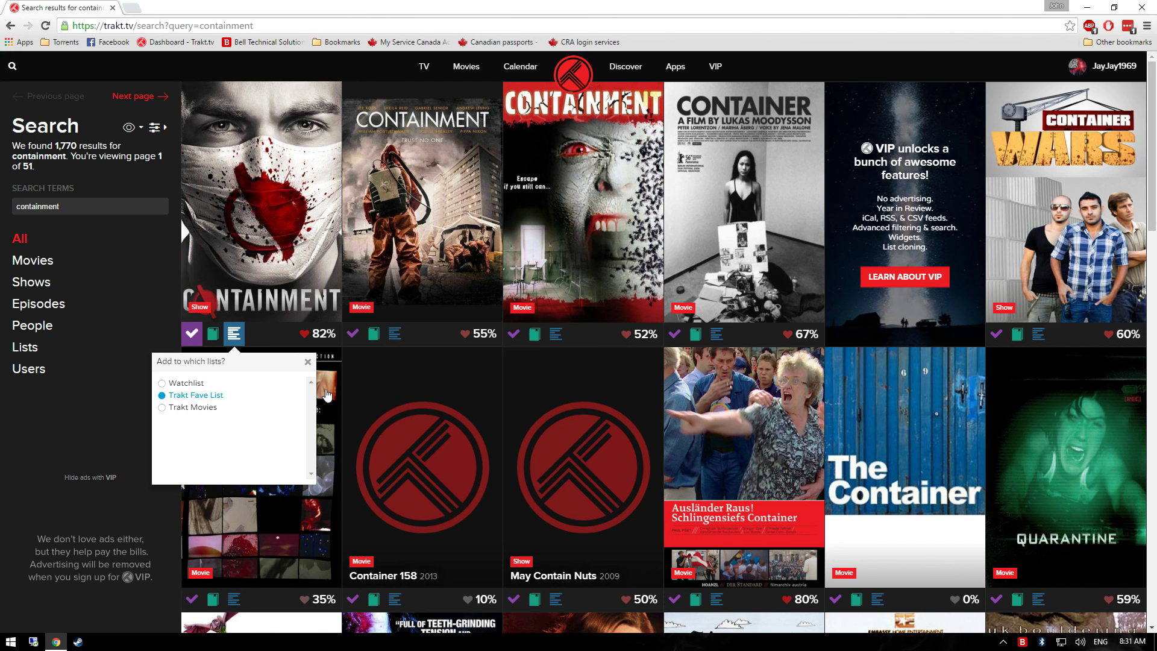
left_click(309, 363)
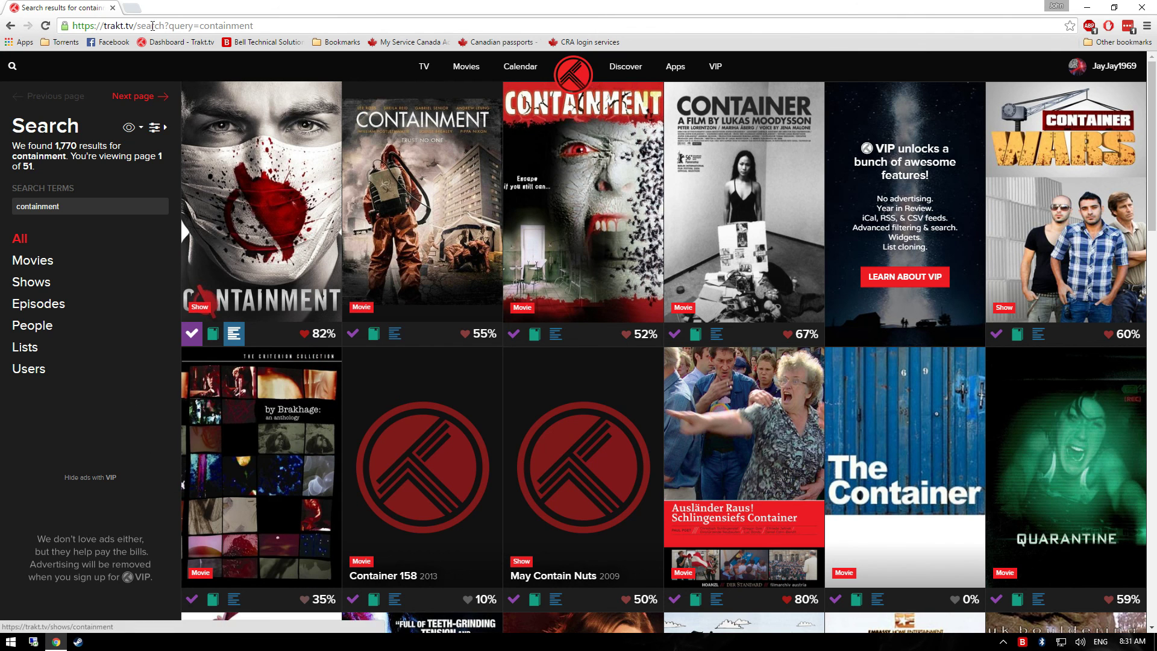
left_click(111, 9)
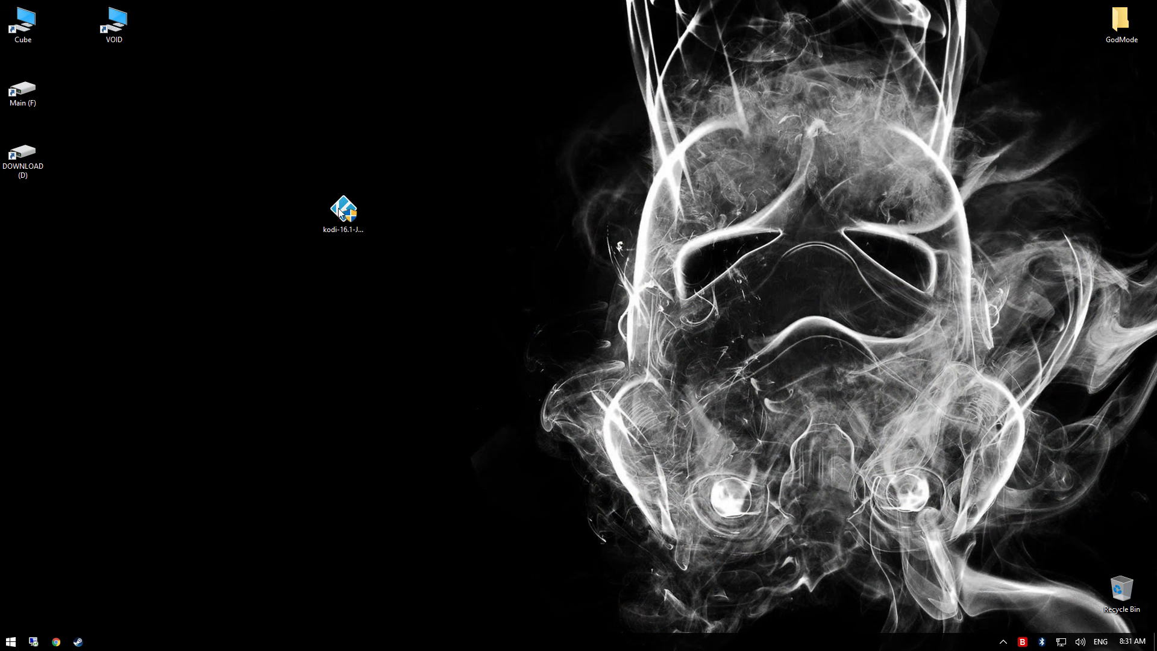
Launch Kodi again and open the Confluence skin's settings from the Appearance settings.
left_click(11, 641)
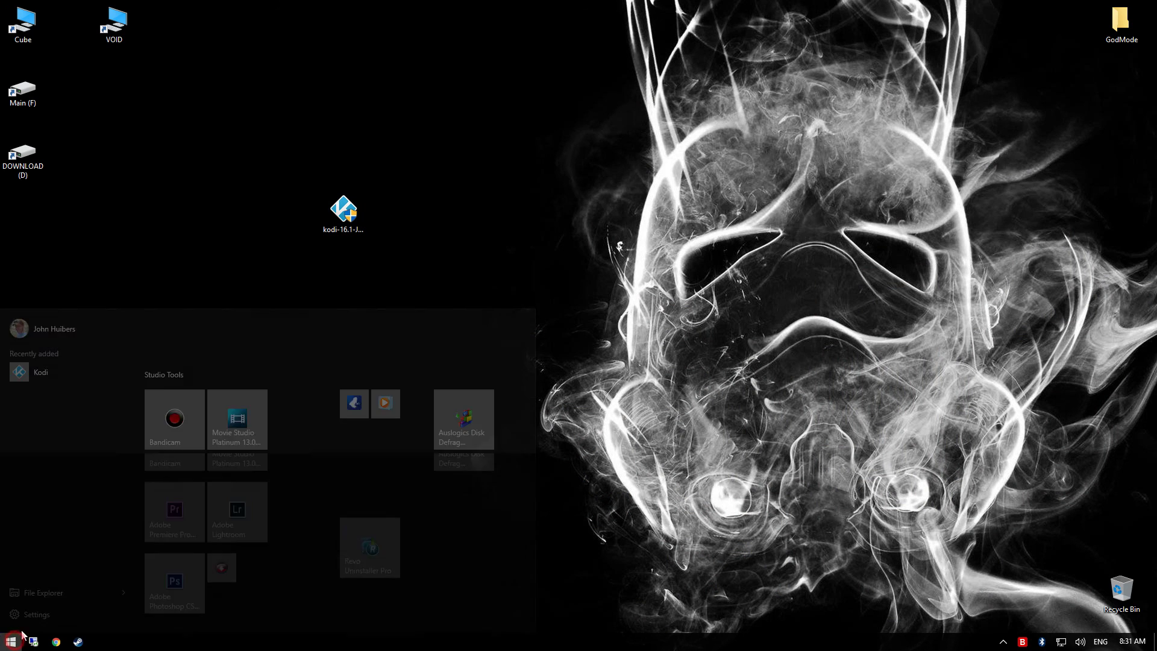
left_click(26, 354)
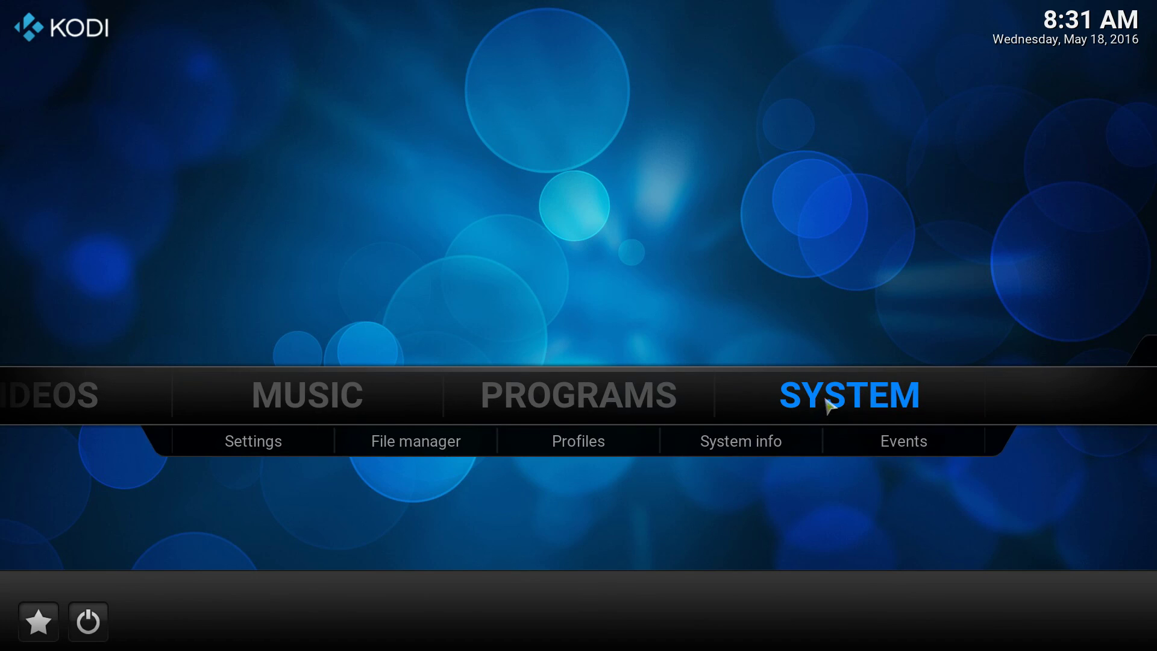
left_click(826, 403)
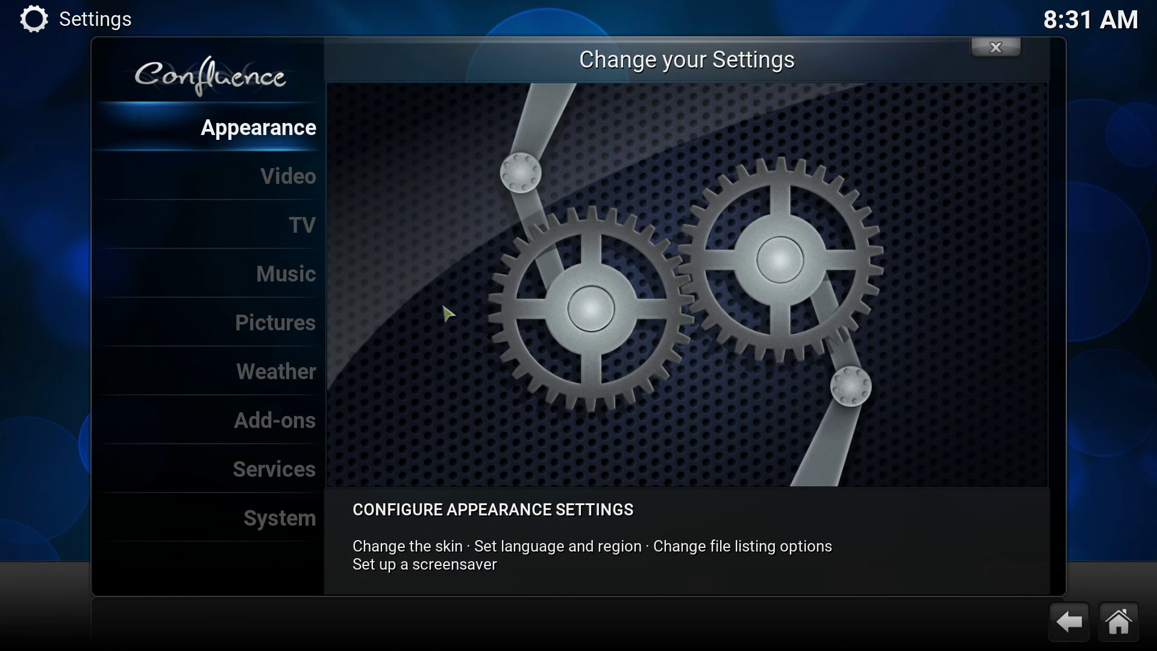
left_click(253, 126)
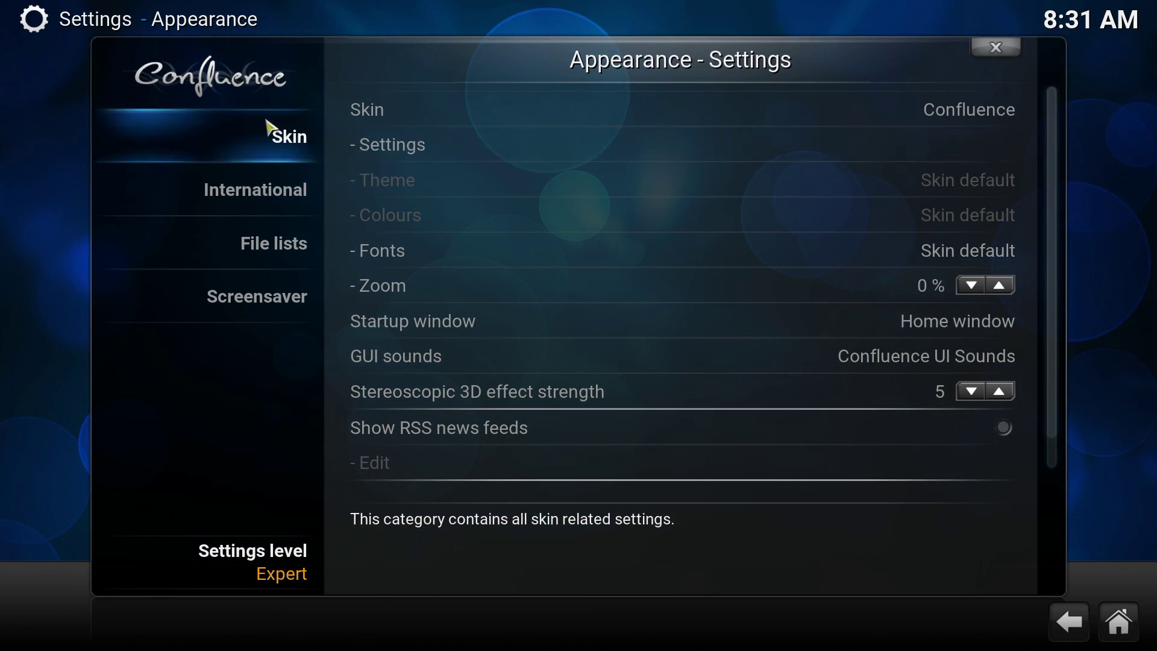
left_click(401, 158)
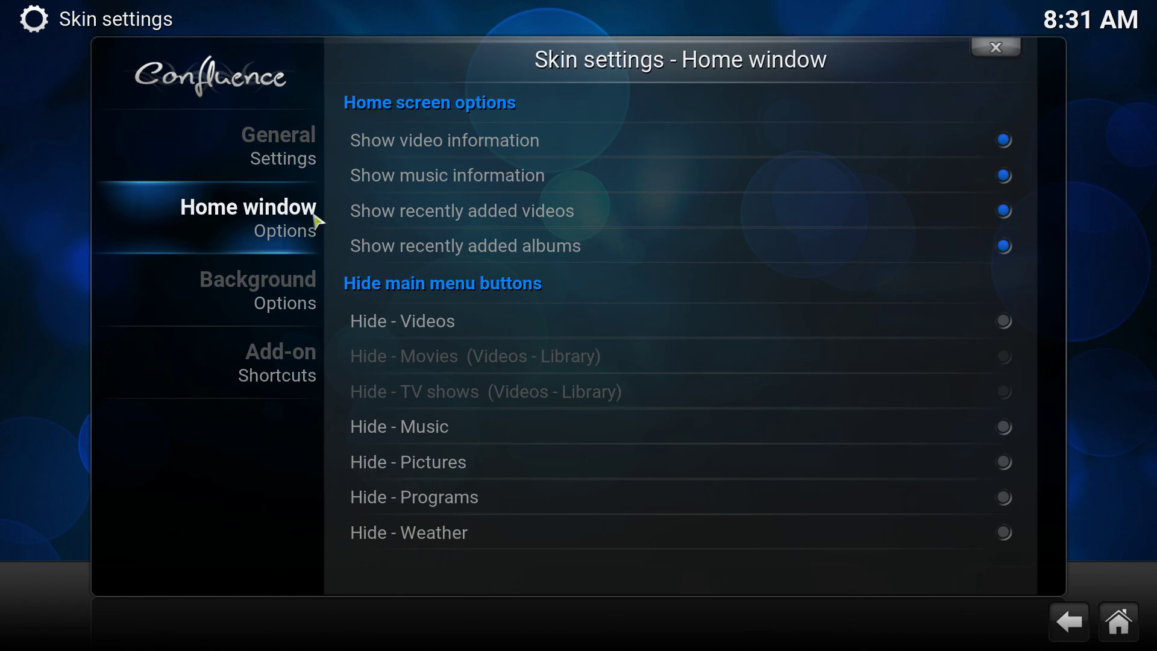
Assign Stream All The Sources to the Add-on 3 shortcut of the home page "Videos" submenu.
mouse_move(264, 360)
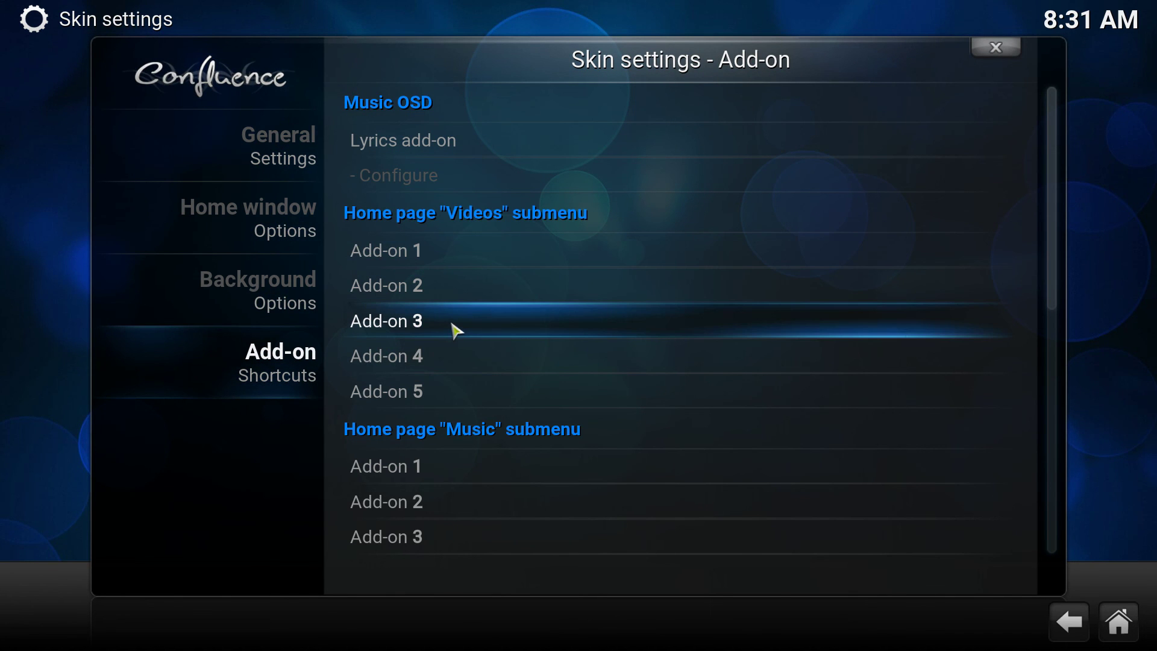
left_click(453, 333)
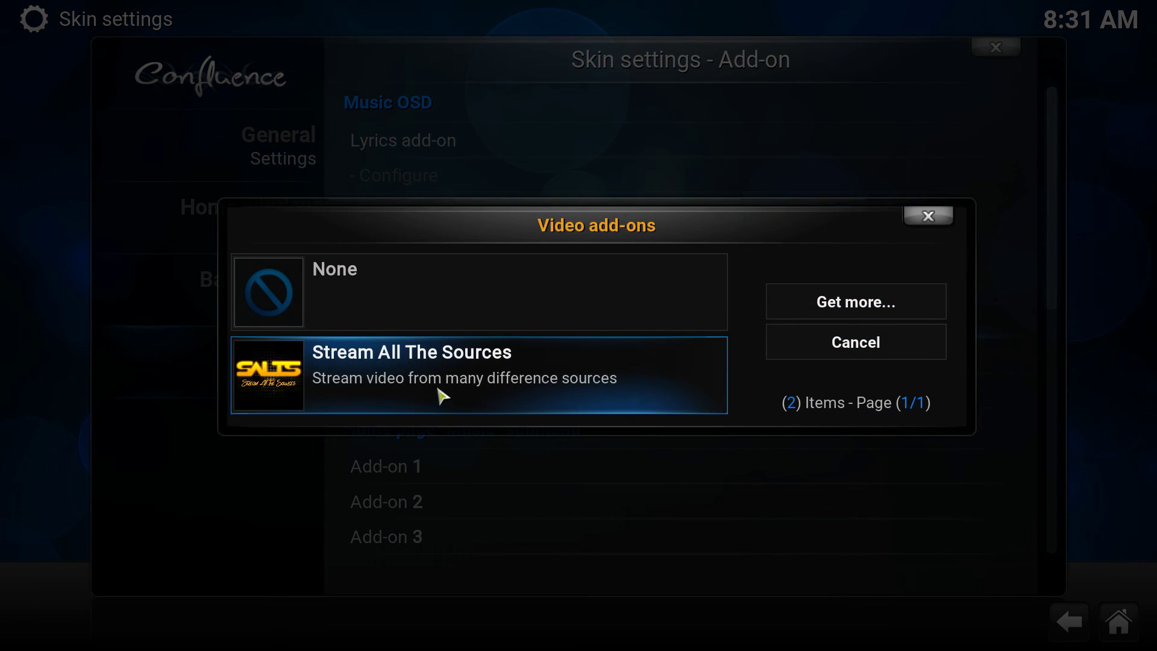
left_click(445, 386)
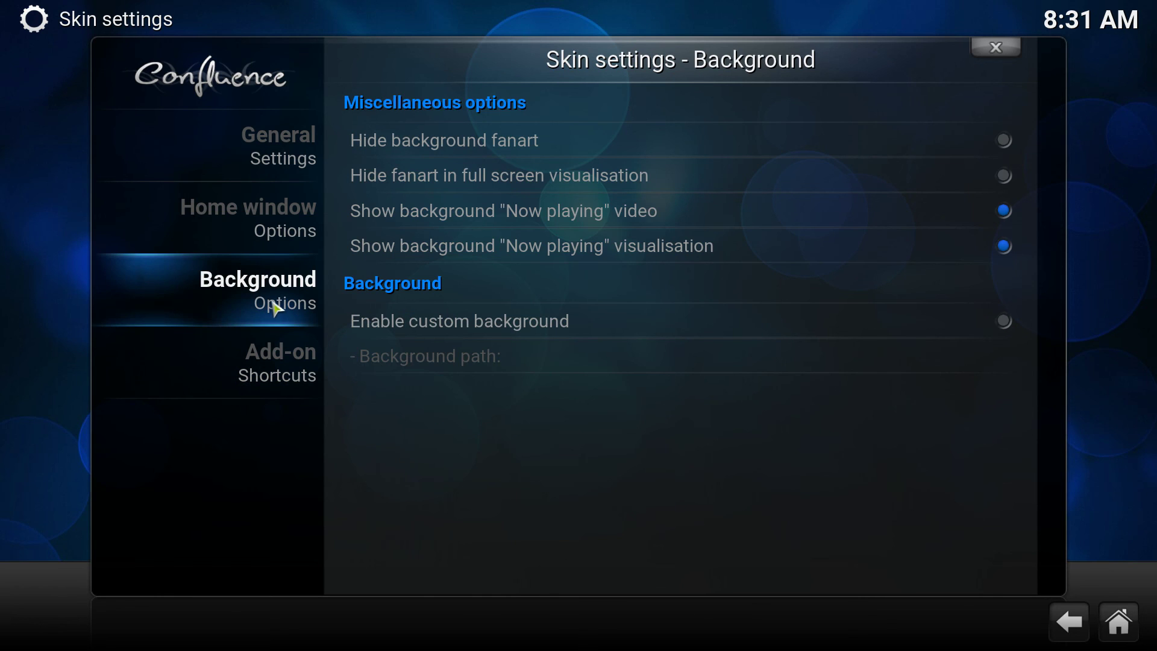
Hide Music, Pictures, Programs and Weather from the home window's main menu and return to the home screen.
mouse_move(278, 221)
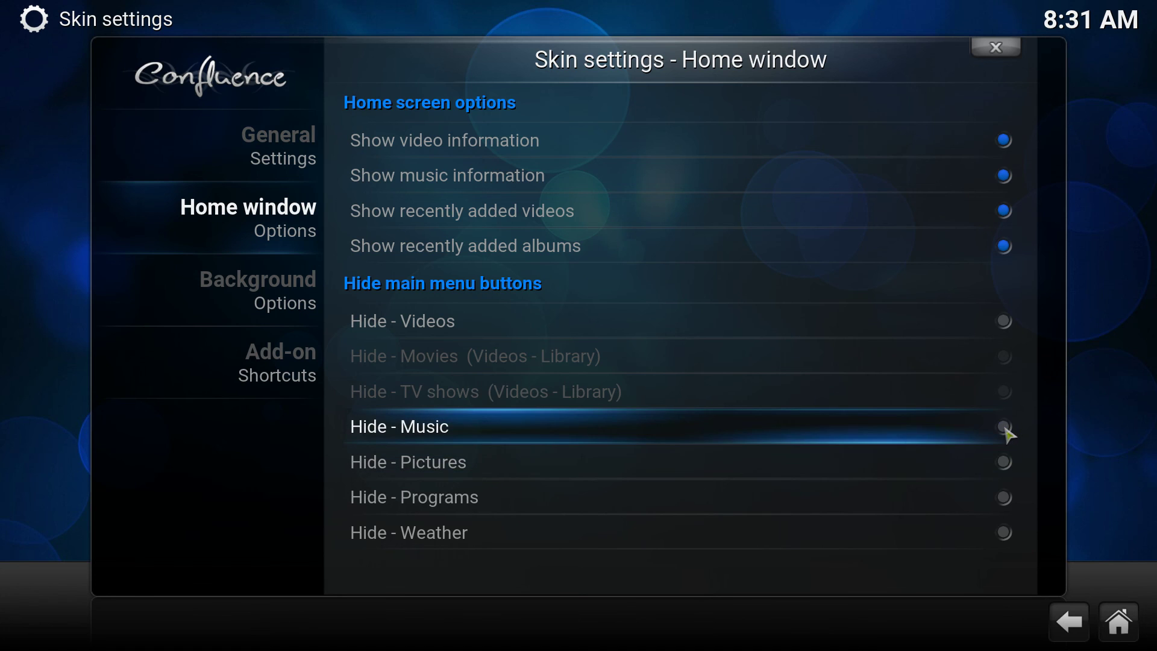
left_click(1005, 462)
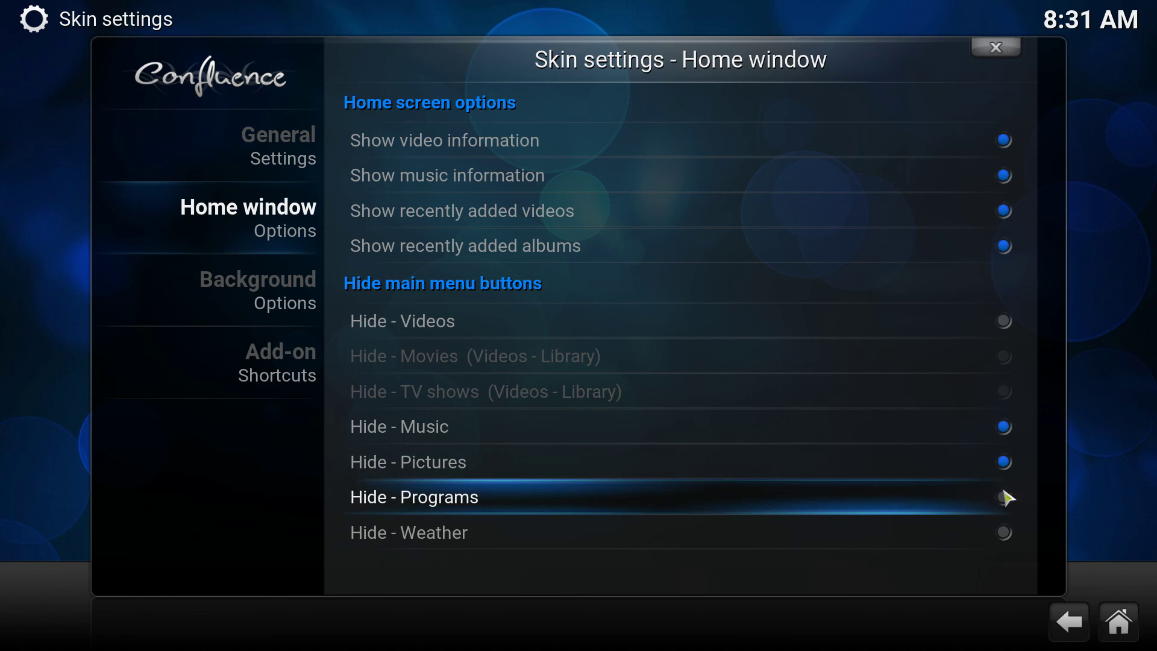
left_click(1005, 497)
left_click(1005, 532)
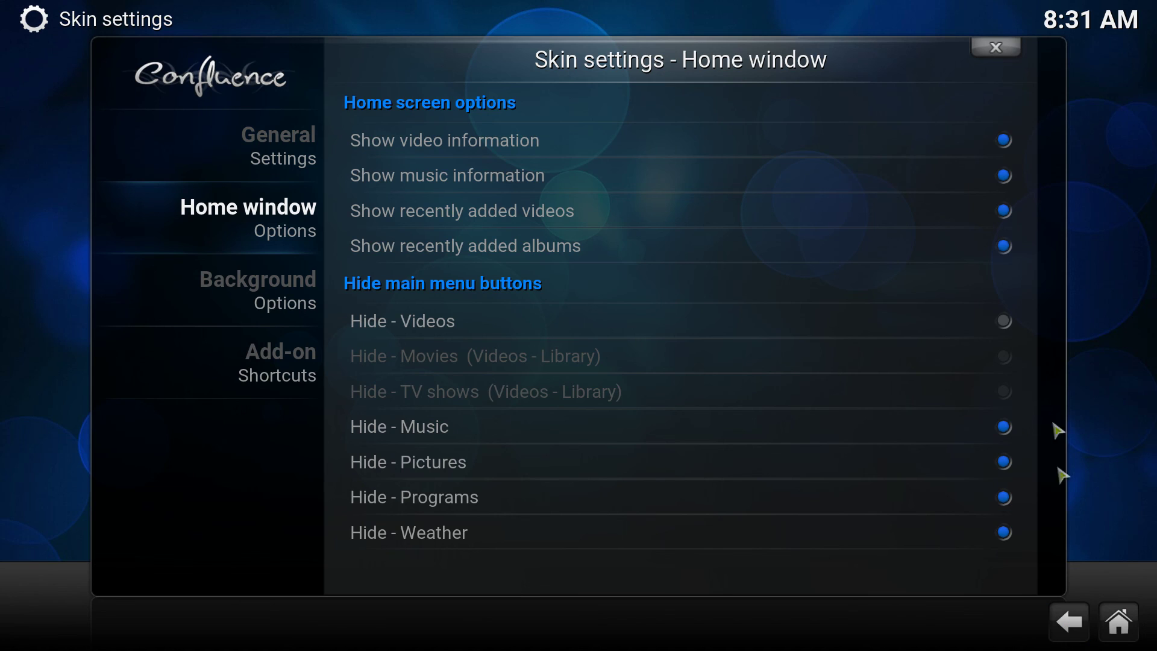
left_click(995, 48)
left_click(996, 48)
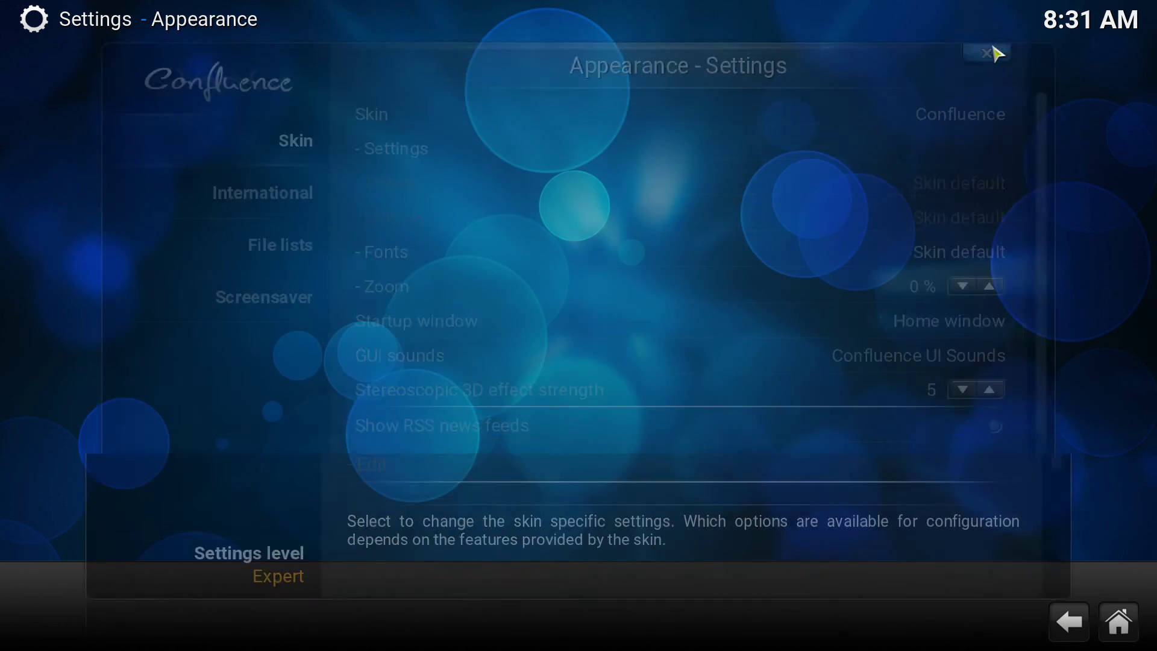
left_click(995, 48)
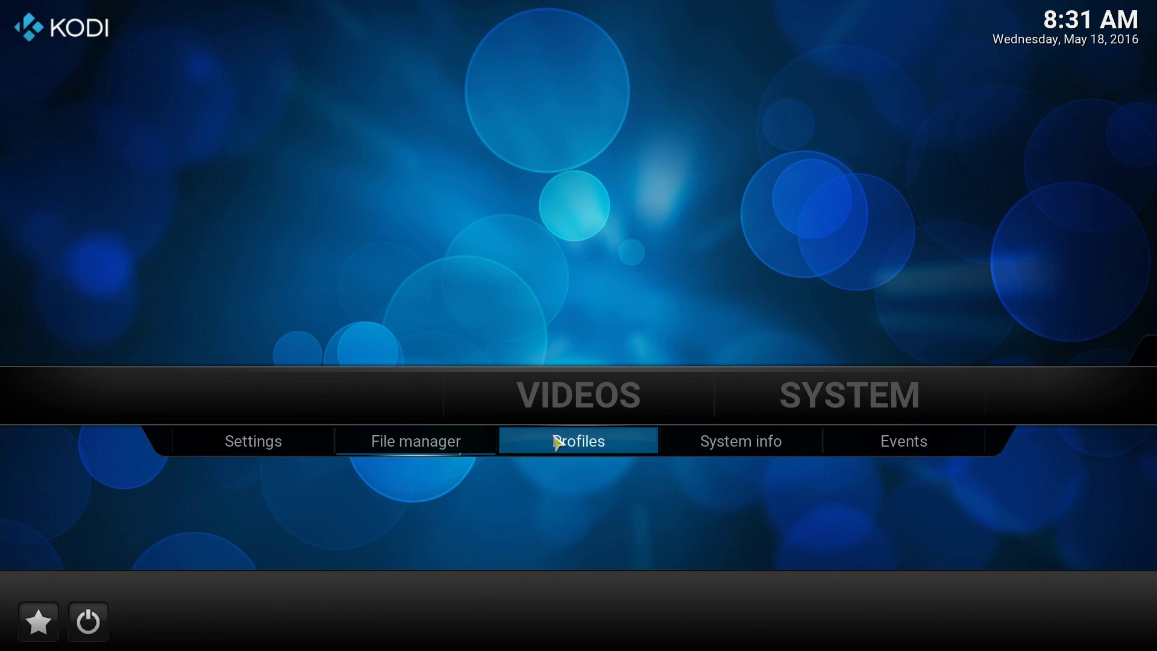
mouse_move(583, 405)
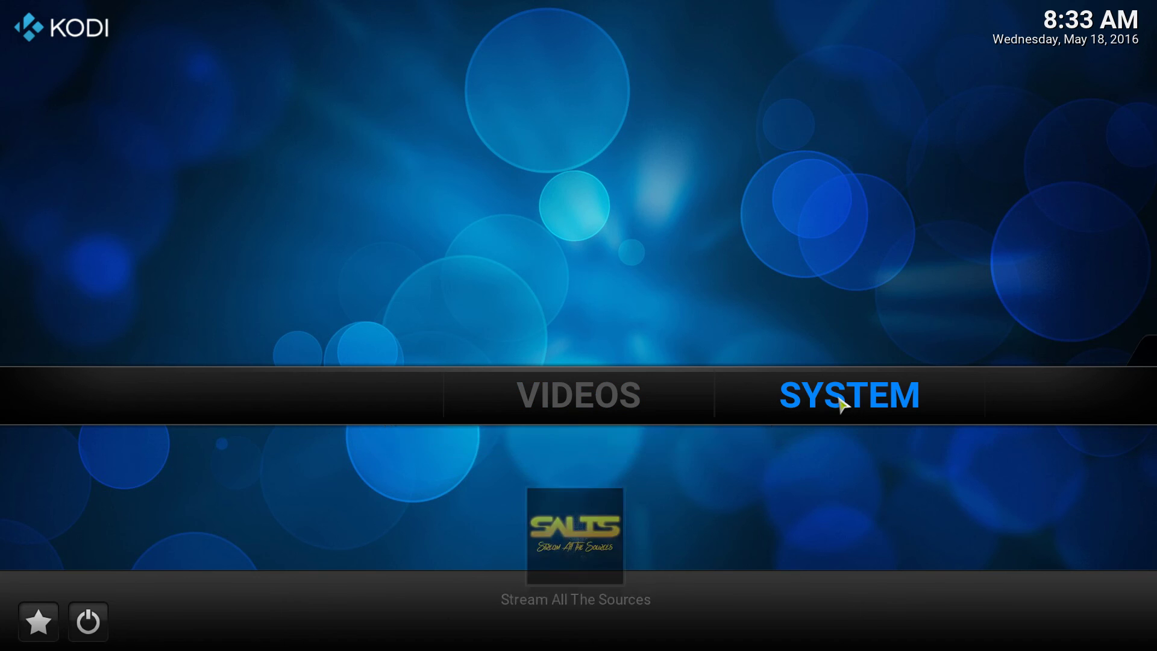
Open the Add-ons settings and search the available add-ons for "trakt".
left_click(841, 404)
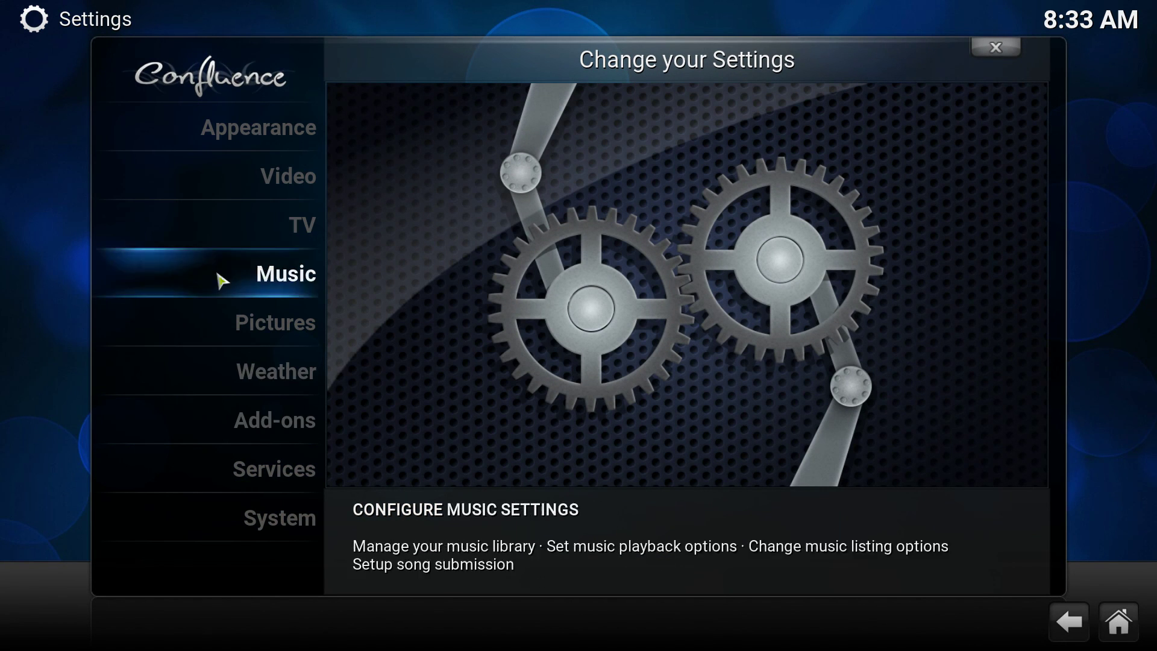
left_click(286, 426)
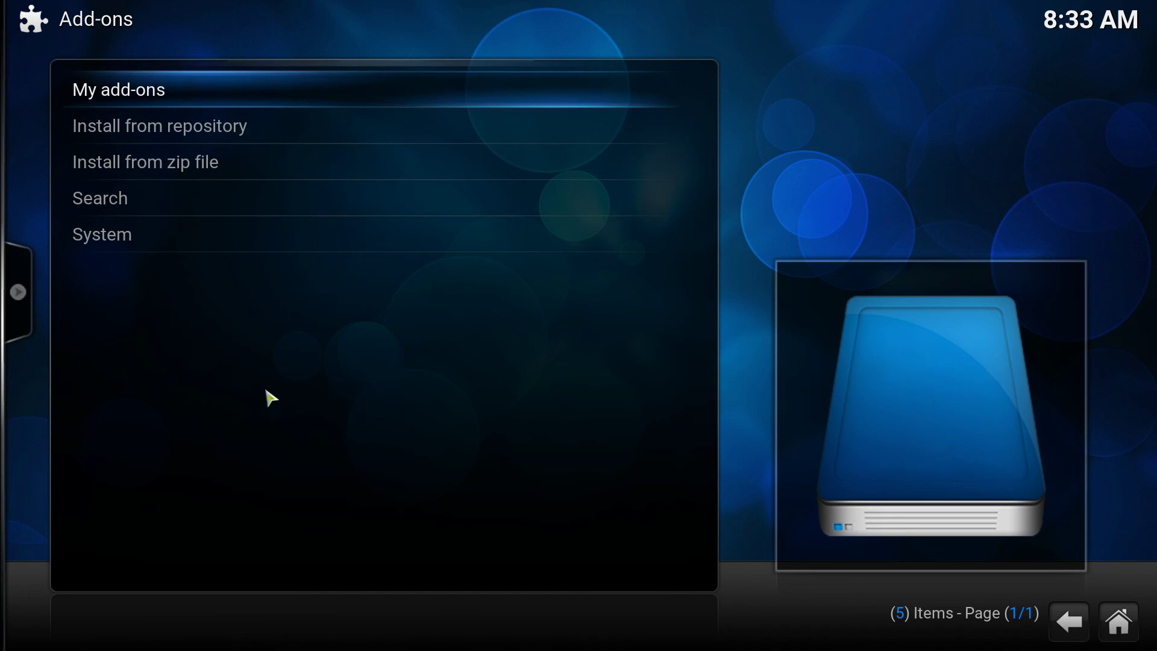
left_click(175, 211)
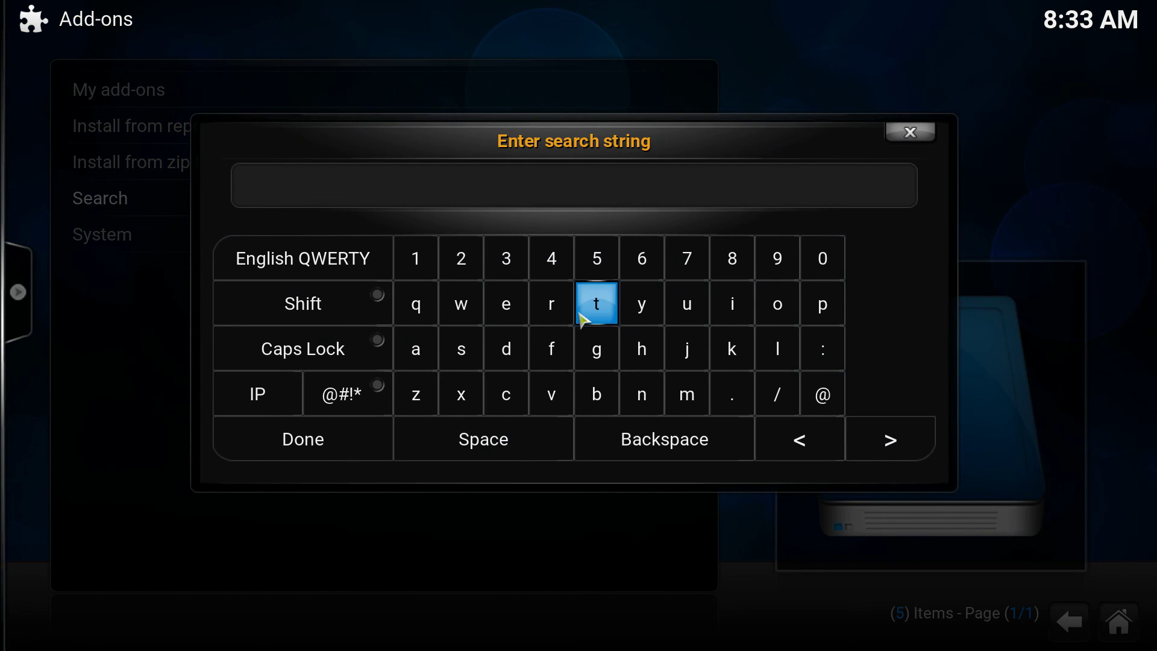
left_click(595, 308)
left_click(549, 305)
left_click(417, 353)
left_click(732, 351)
left_click(597, 305)
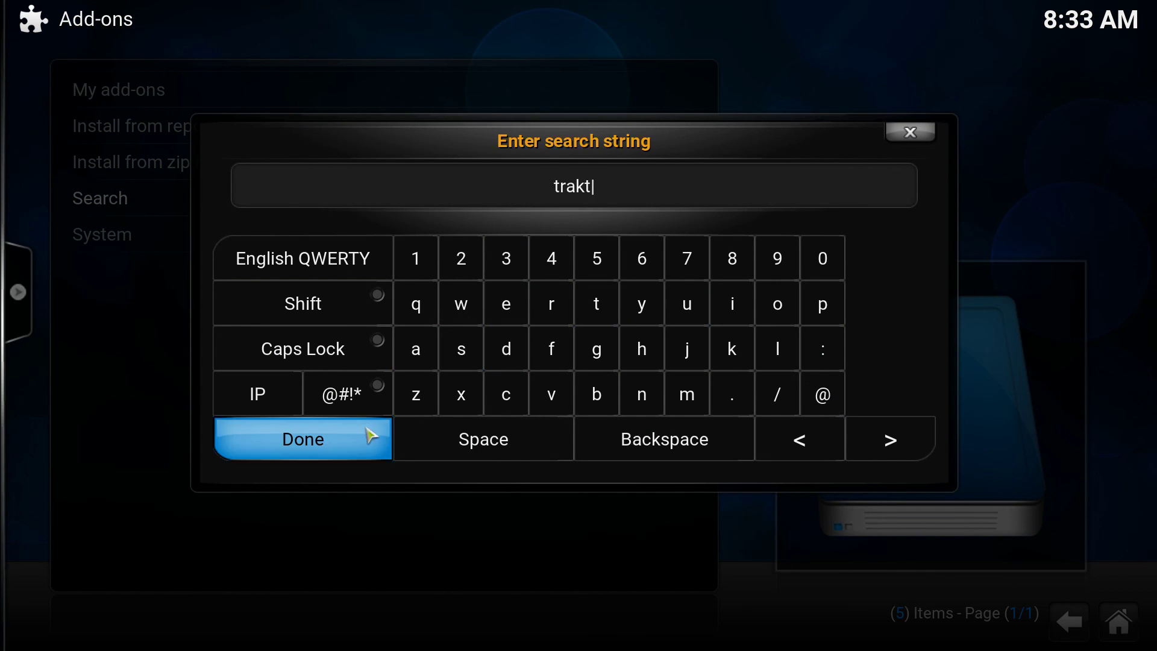
left_click(362, 437)
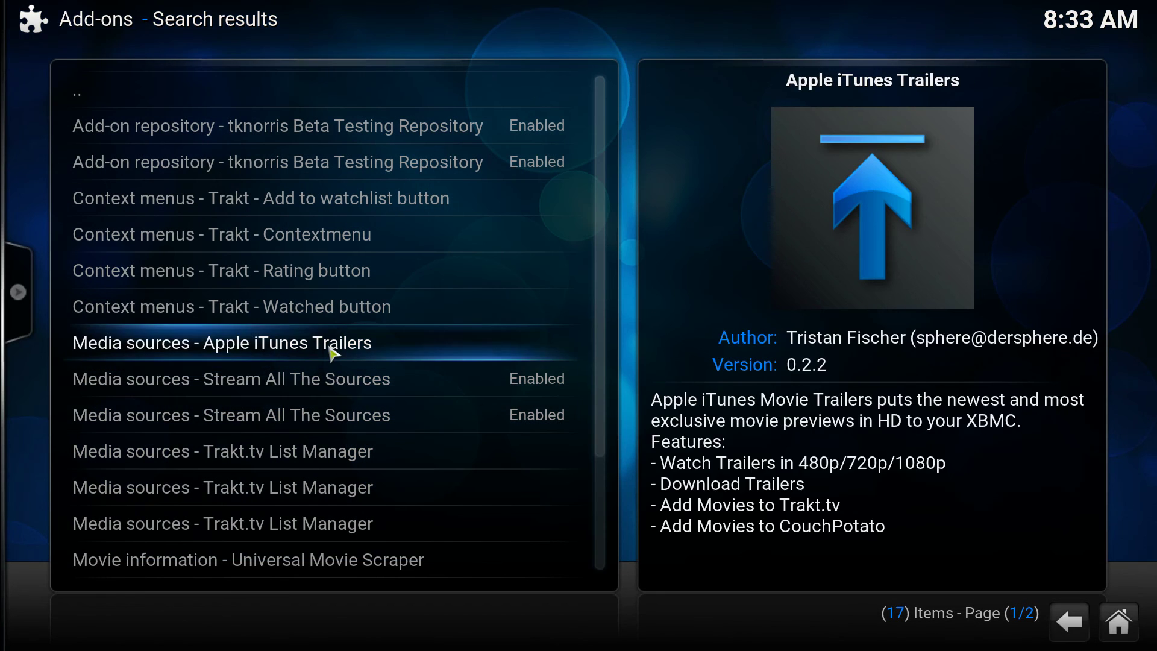
Install the Trakt script add-on, version 3.1.6, from the search results.
scroll(388, 392, "down", 4)
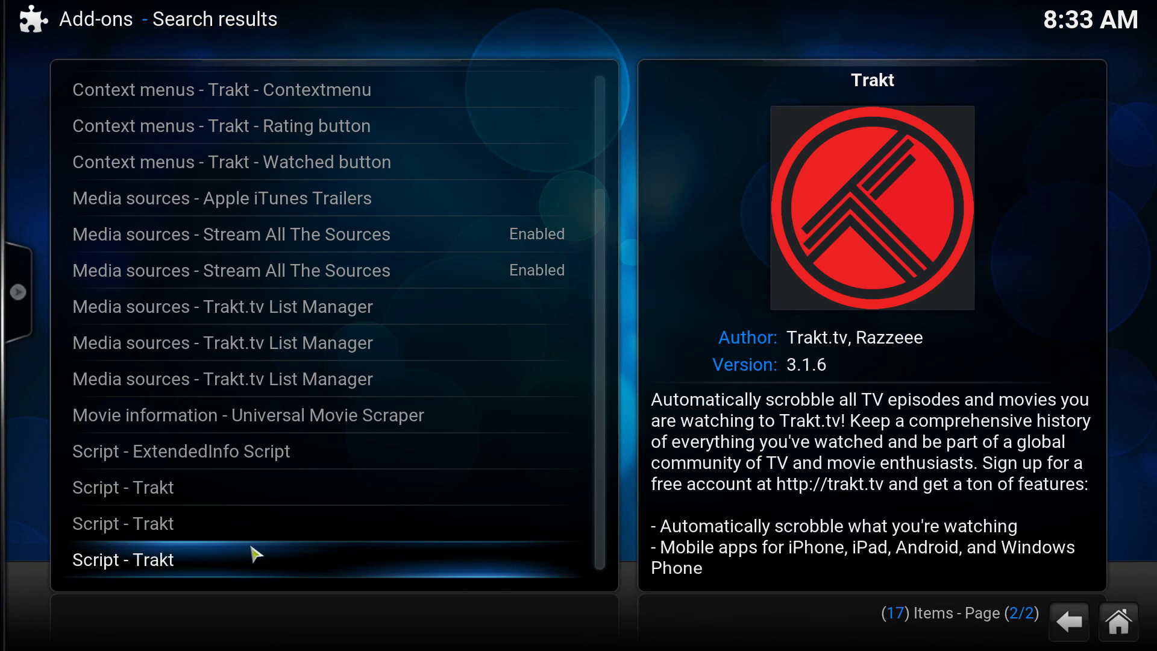
left_click(229, 489)
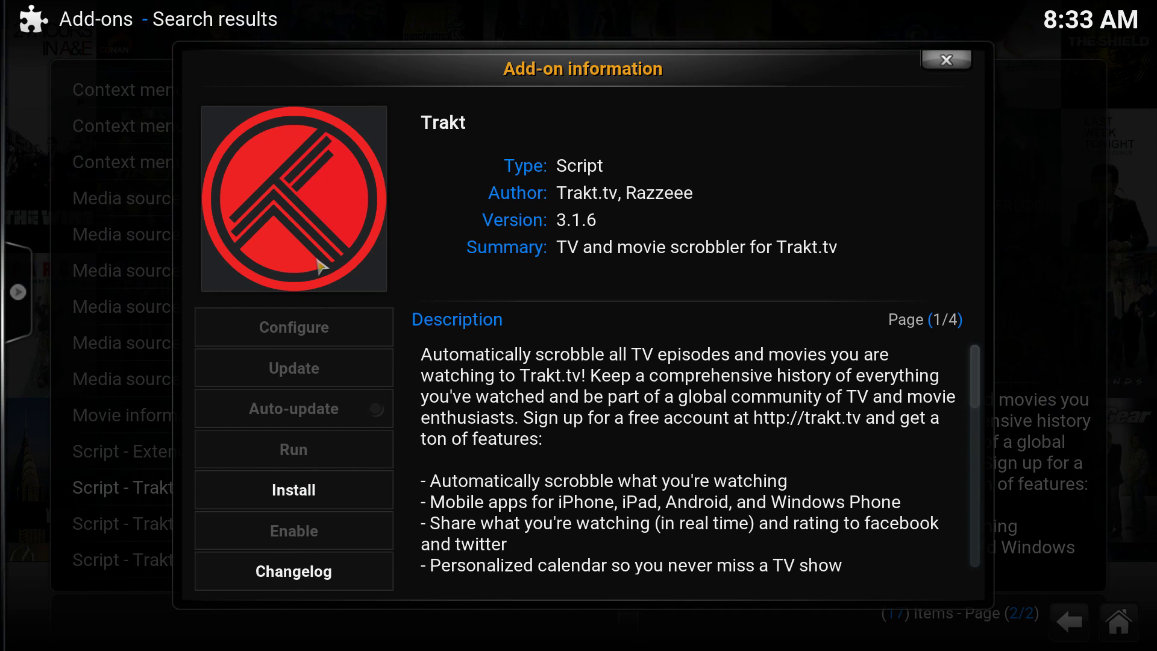
left_click(347, 501)
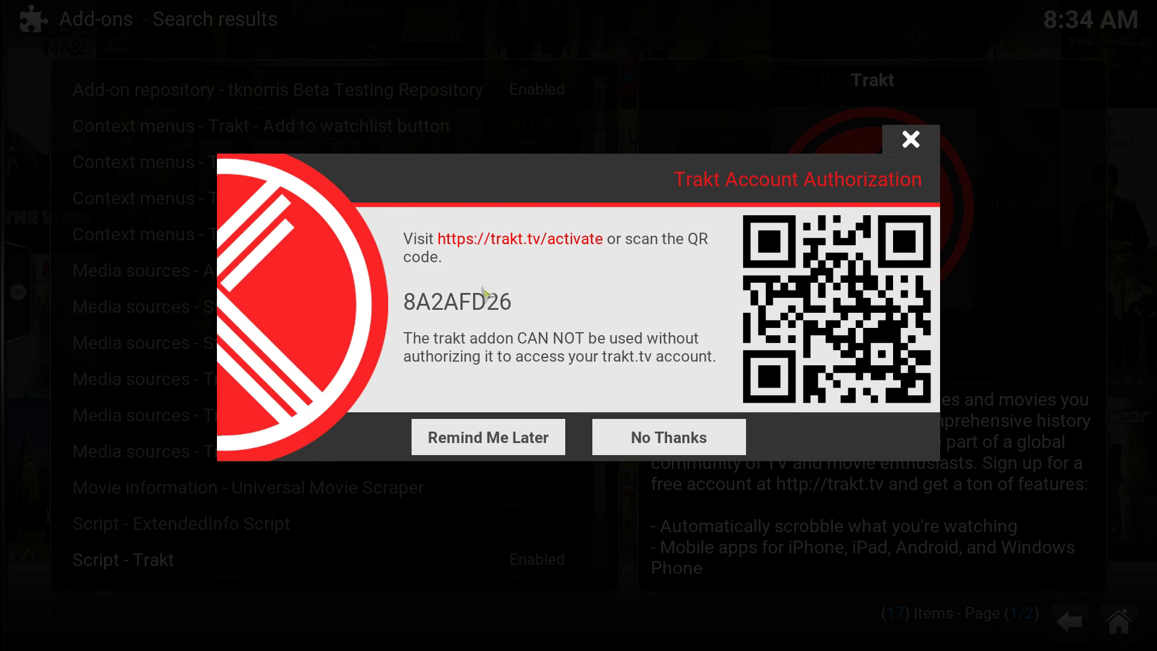
Switch to Google Chrome and open the device activation page at trakt.tv/activate.
key("super")
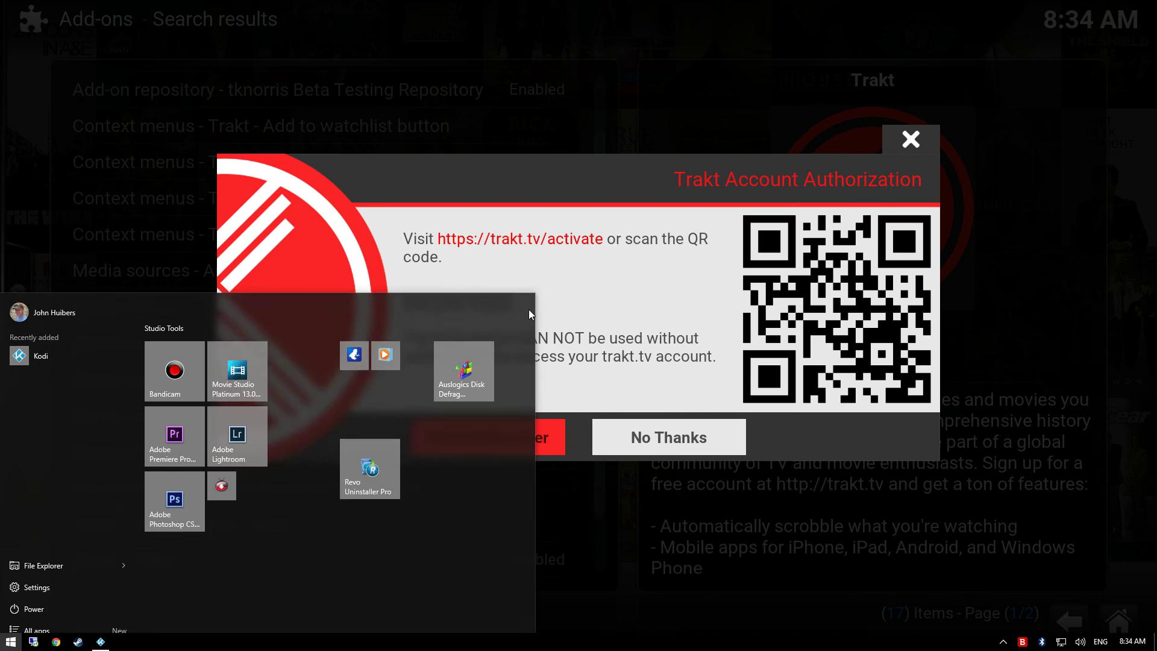
left_click(56, 642)
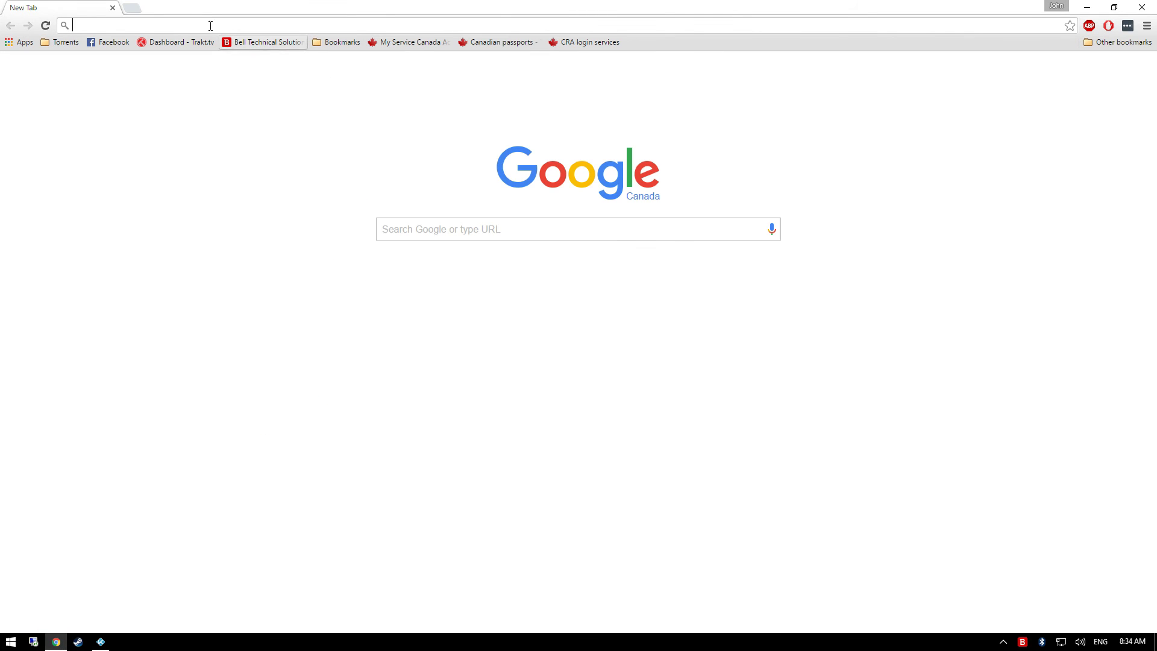
type("tr")
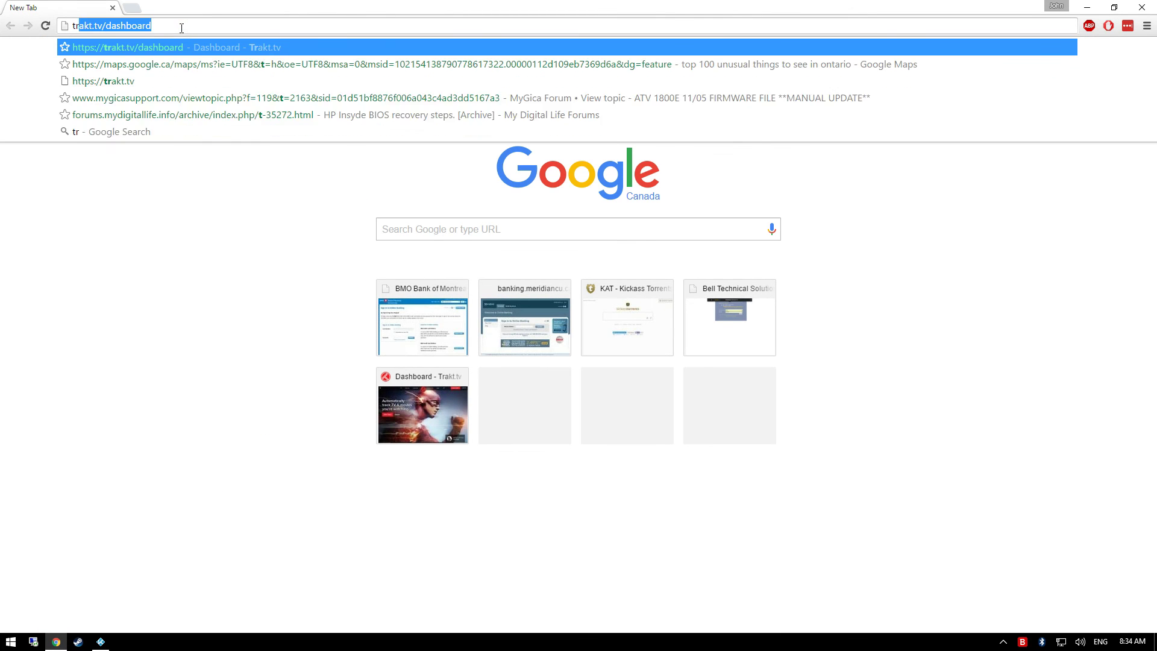
type("akt.tv")
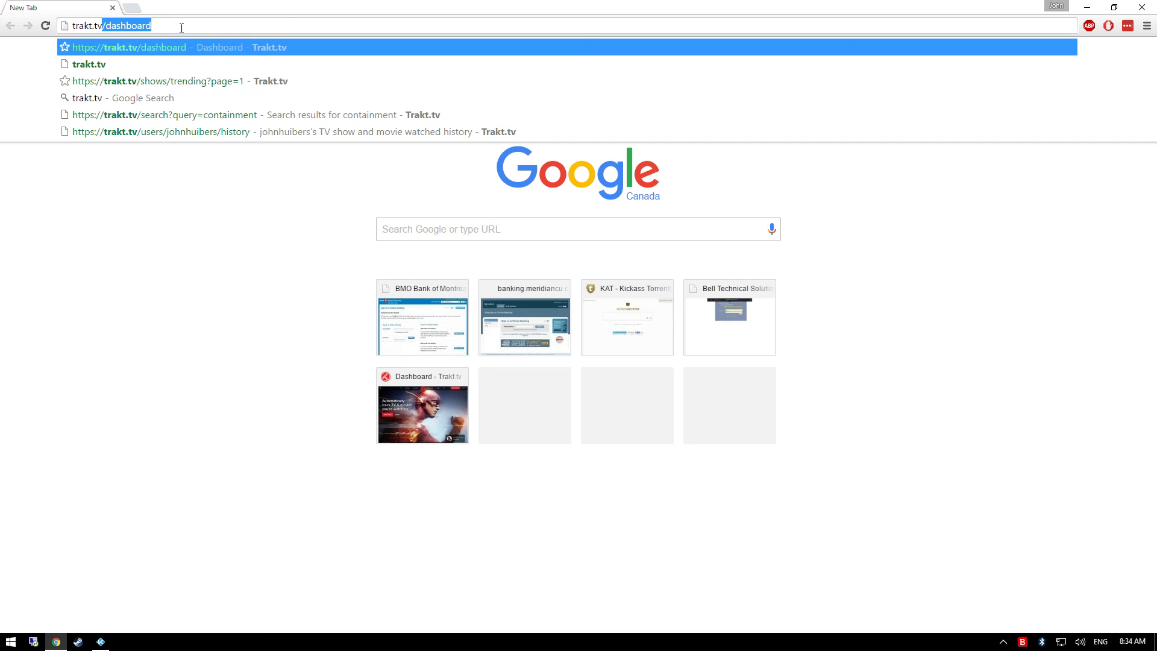
type("/activate")
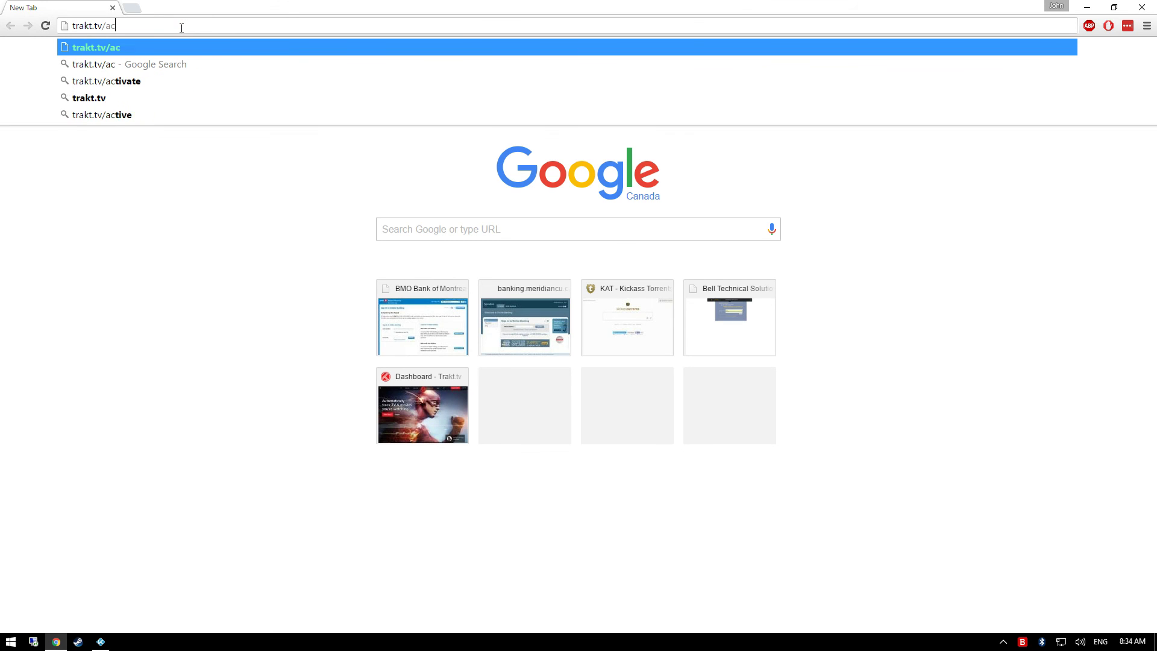
key("Return")
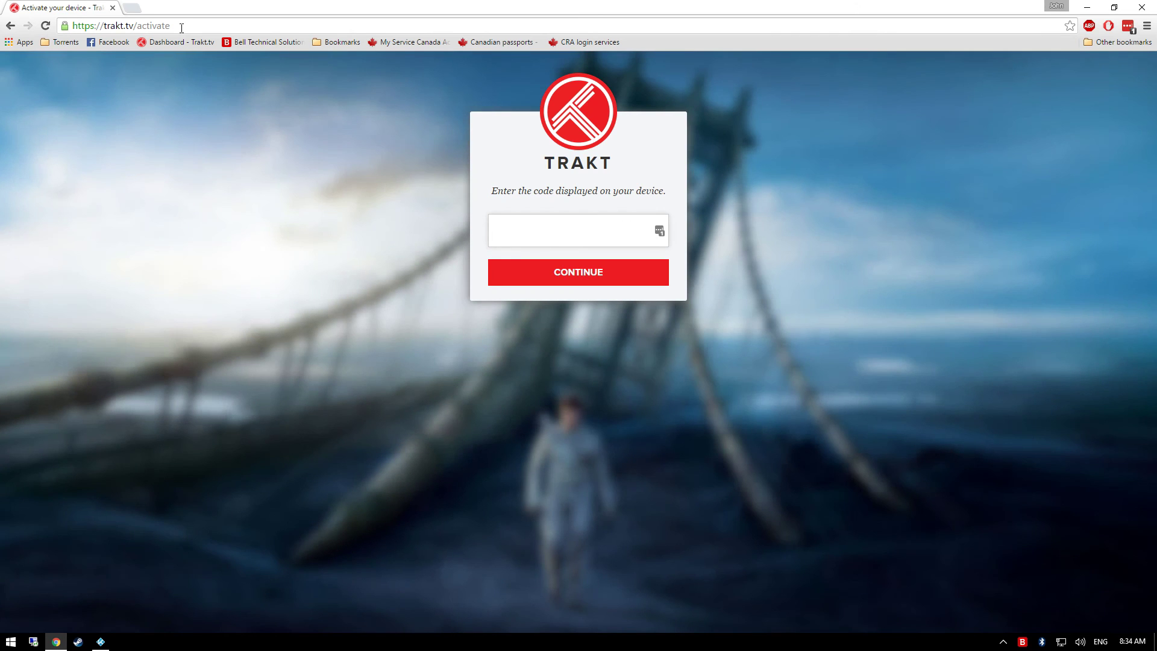
Enter the activation code from Kodi's Trakt authorization dialog on the website and allow Trakt for Kodi to use the account.
left_click(105, 640)
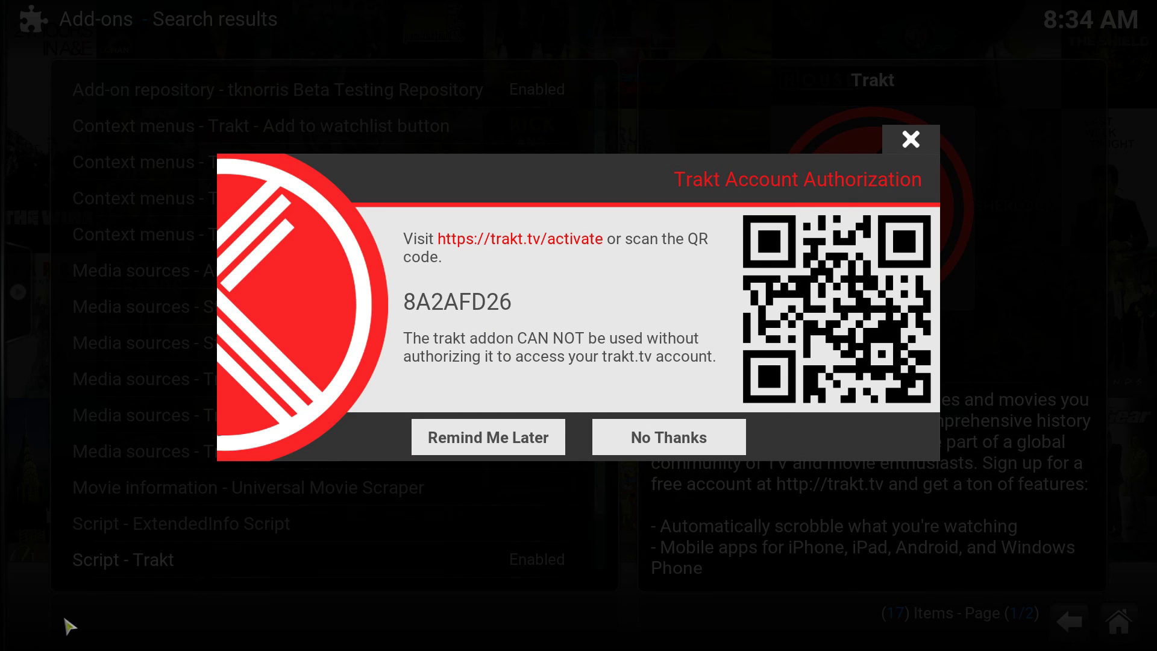
key("alt+Tab")
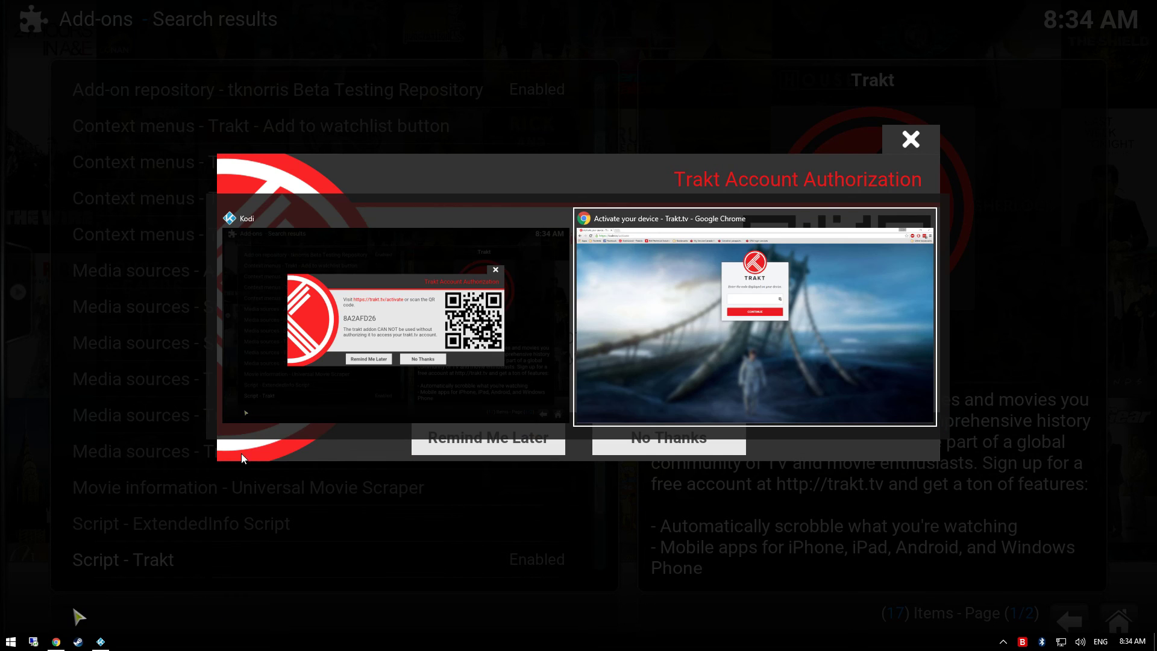
left_click(733, 324)
type("8A2A")
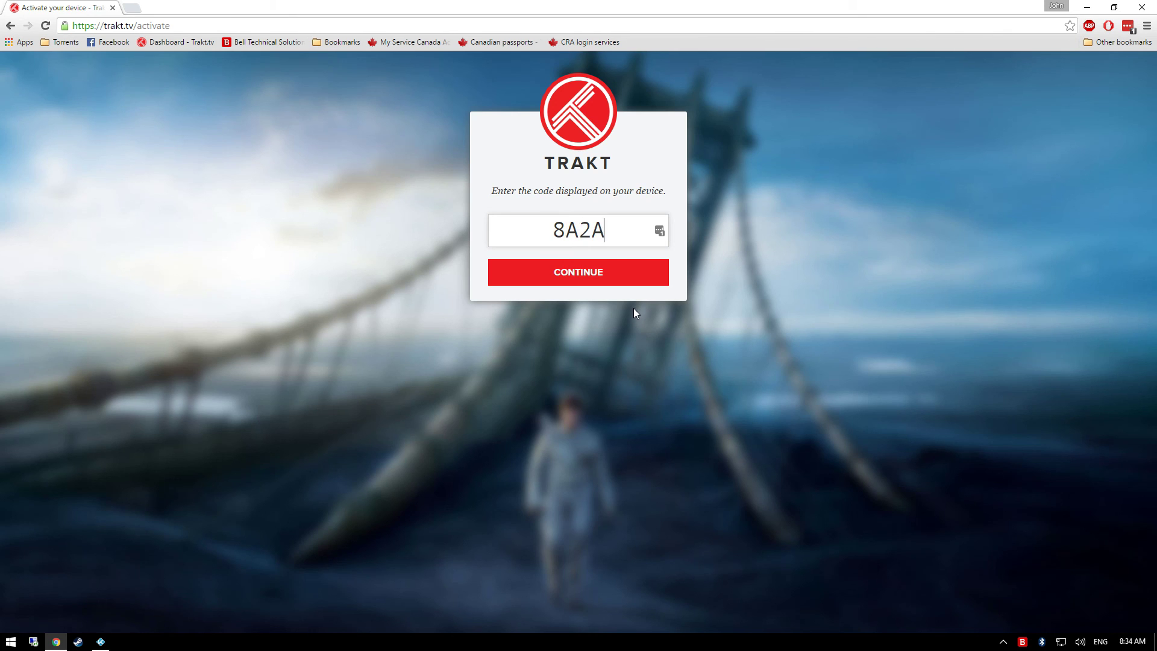
left_click(101, 641)
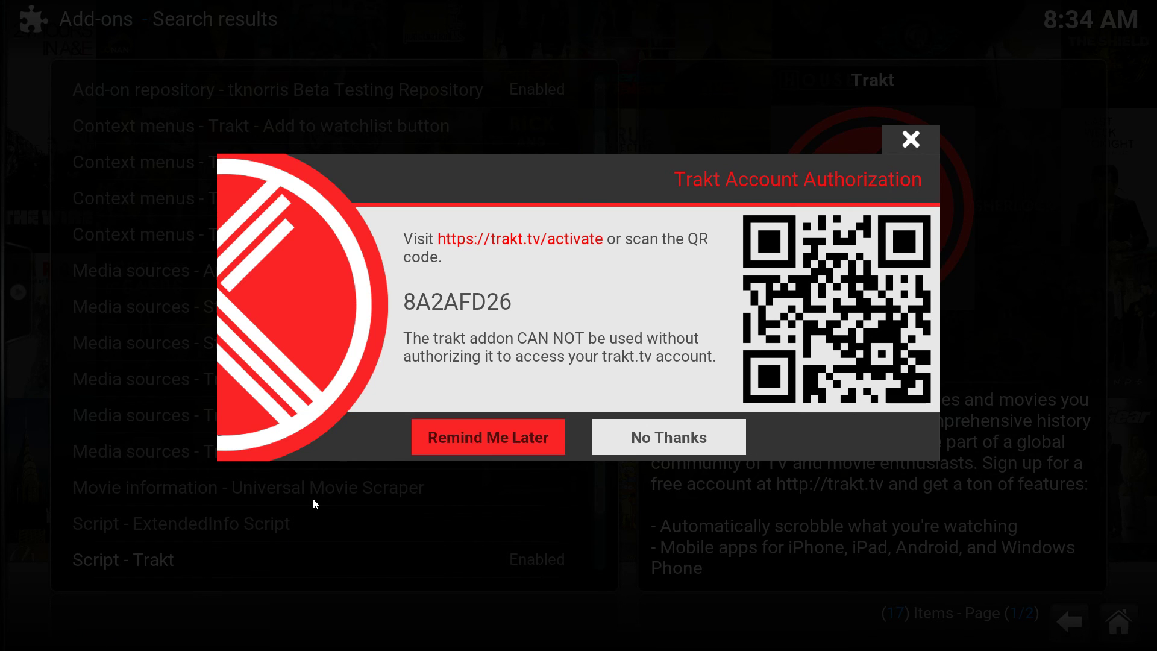
key("alt+Tab")
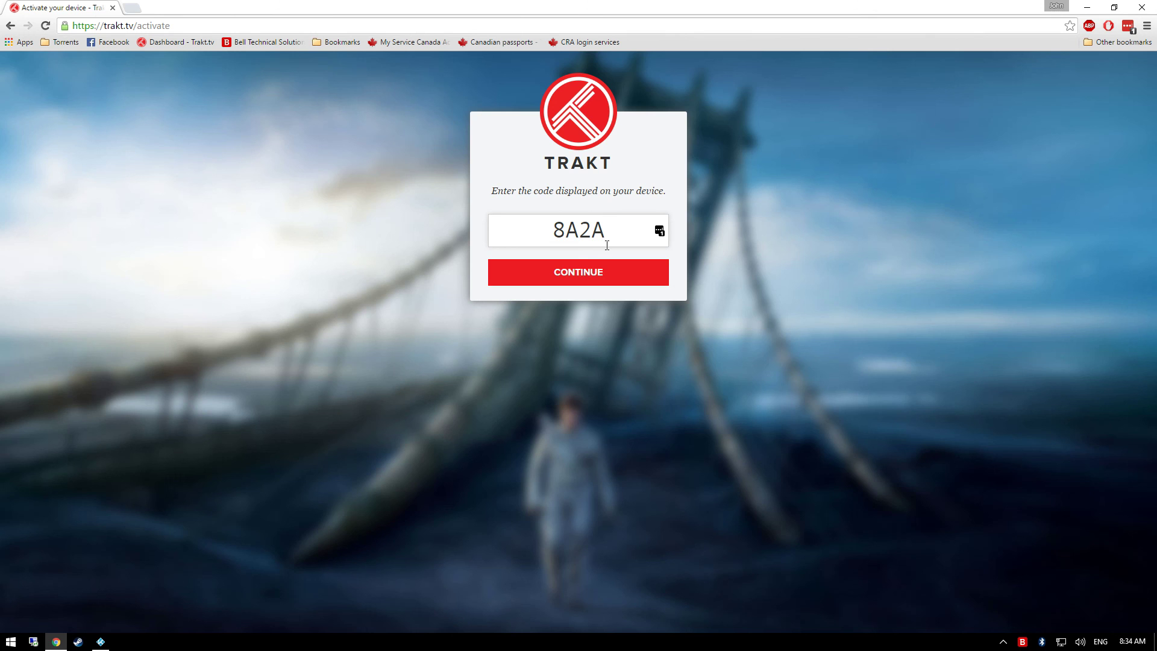
type("FD26")
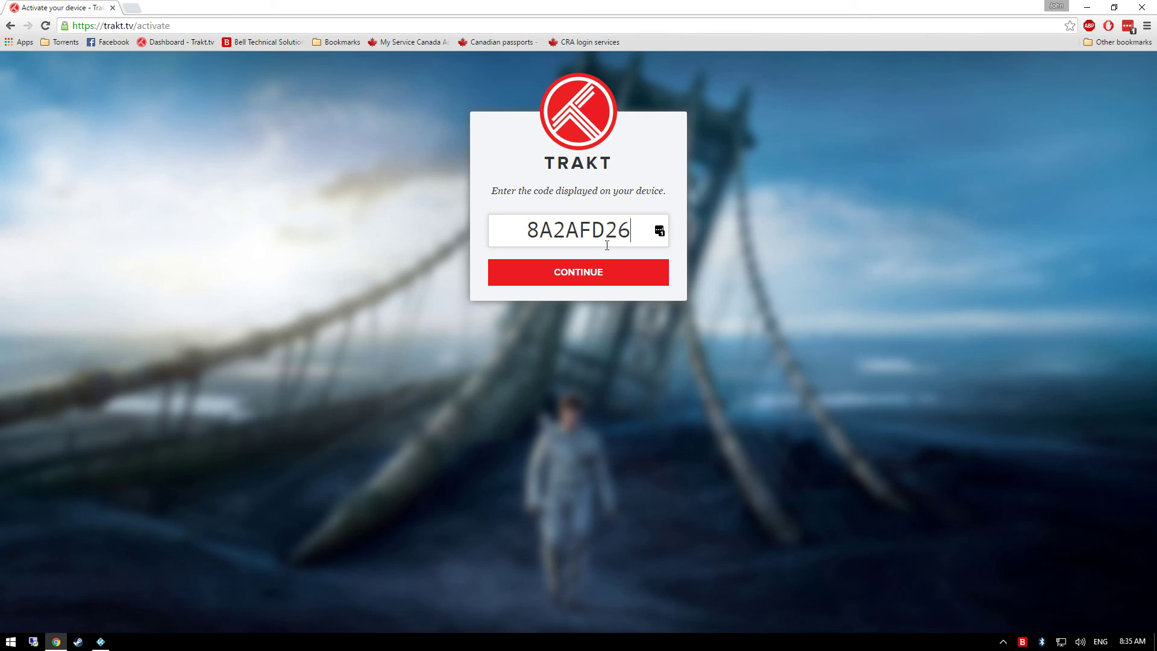
left_click(578, 266)
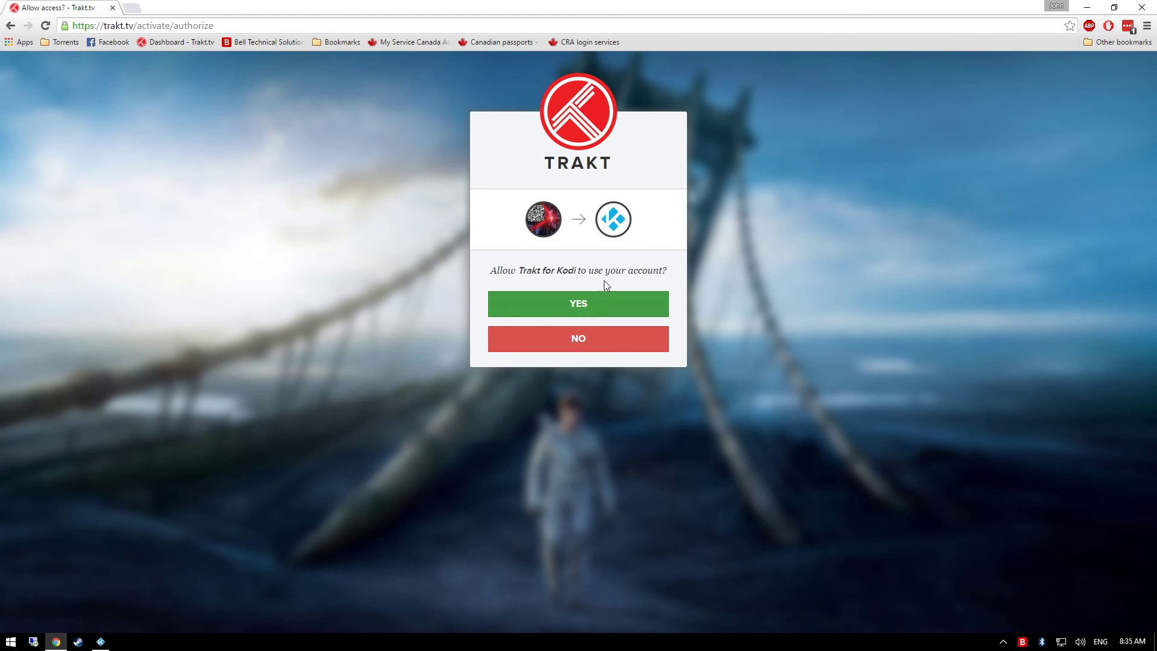
left_click(575, 304)
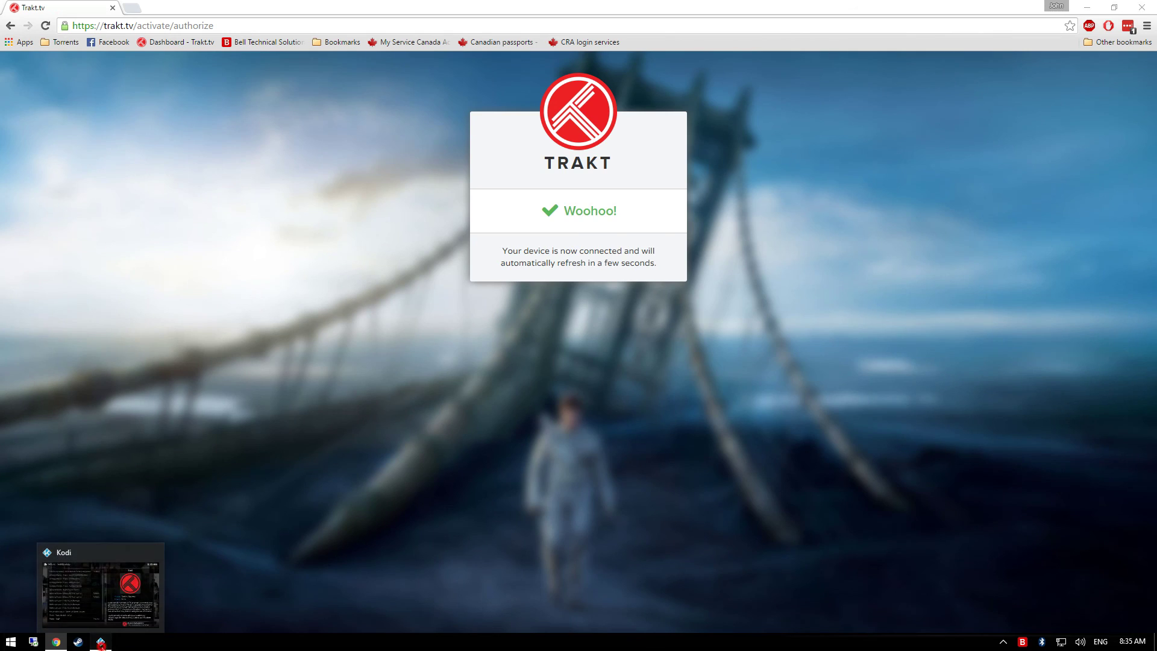
Switch back to Kodi, leave the add-on search results and close the settings to return to the home screen.
left_click(100, 644)
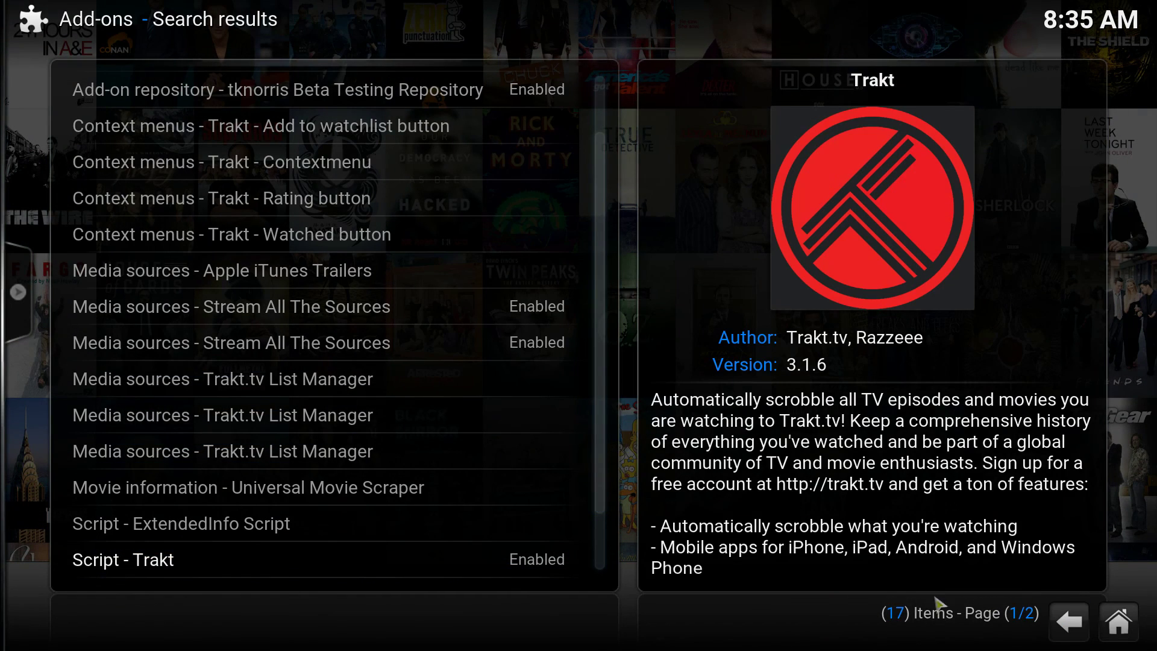
key("m")
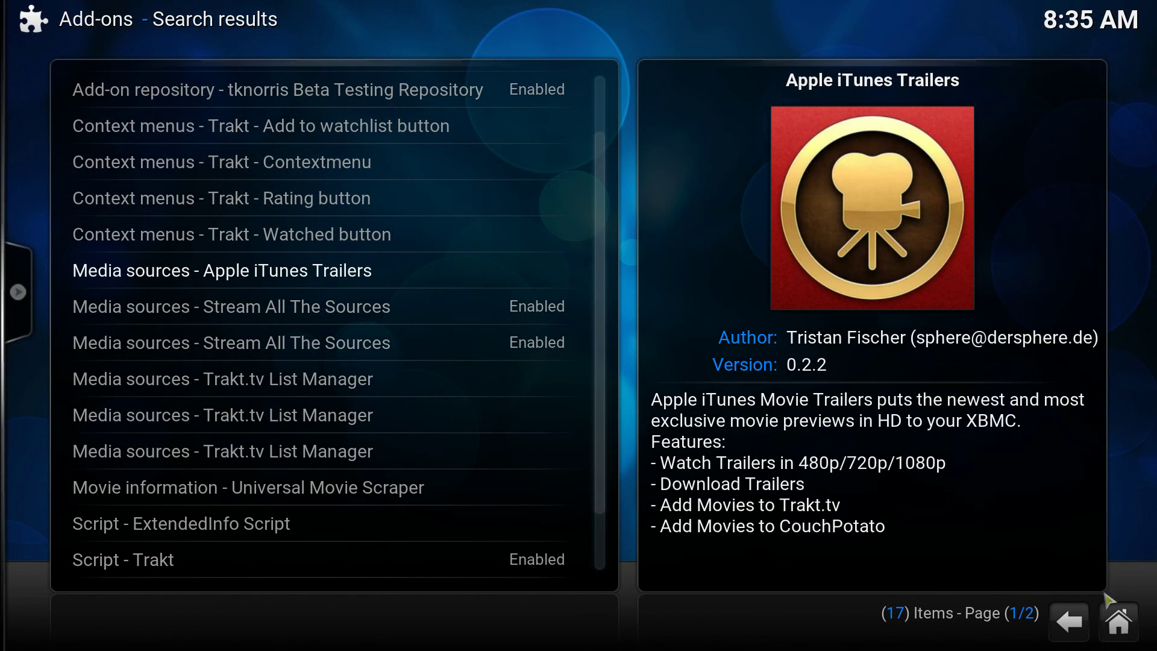
left_click(1083, 631)
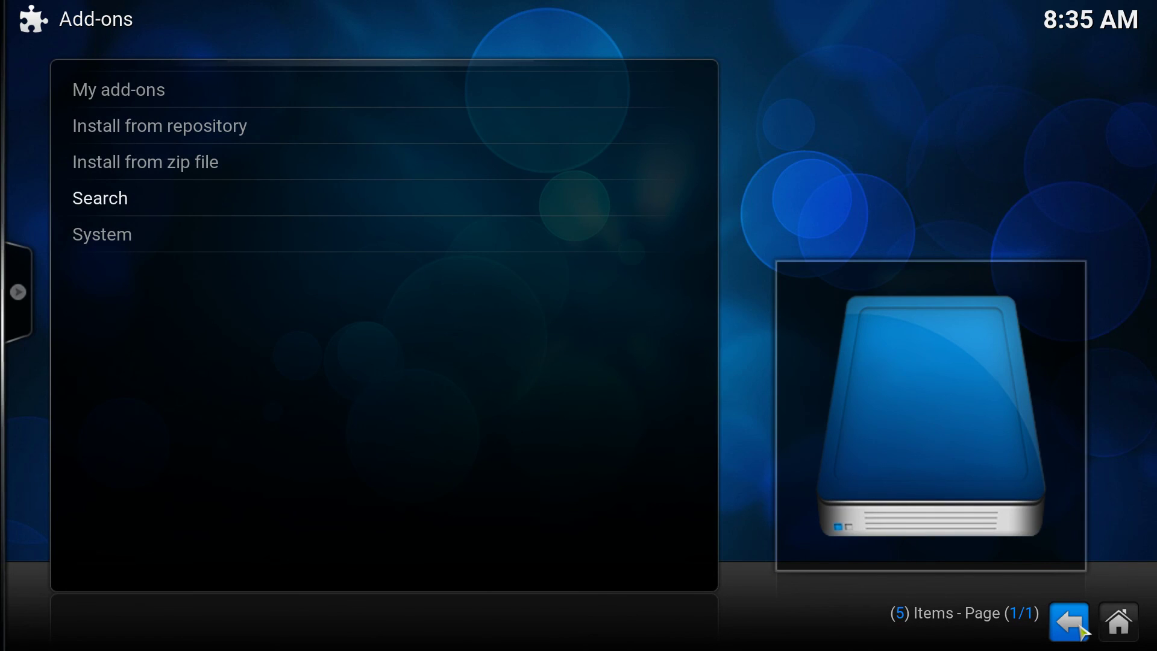
left_click(1083, 631)
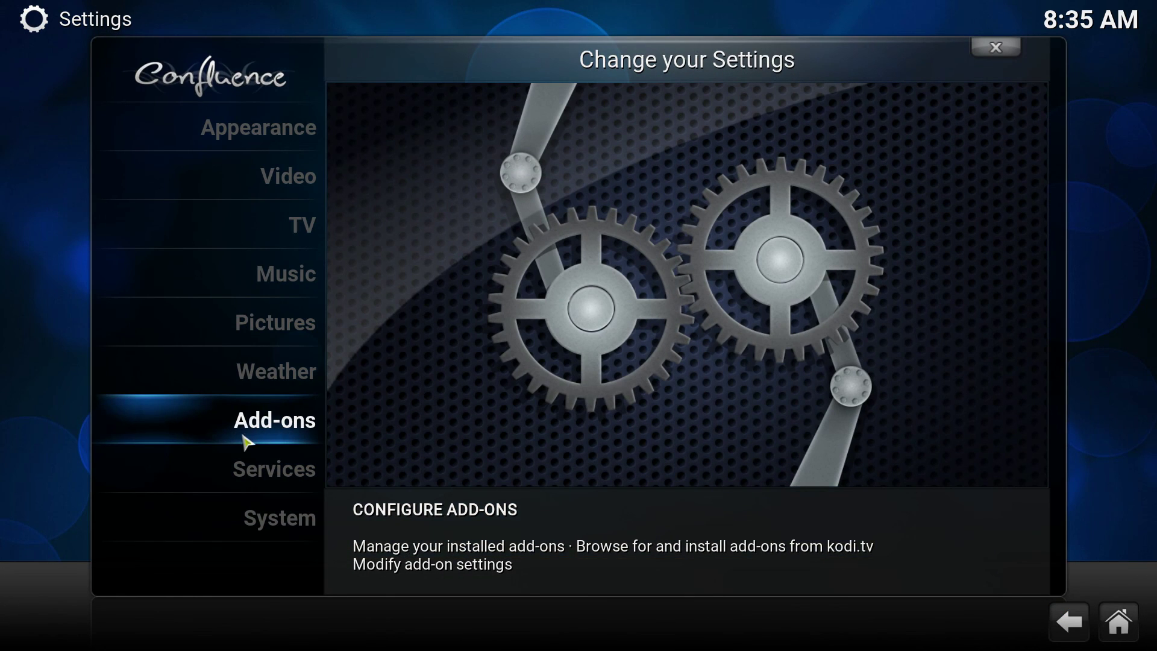
left_click(258, 424)
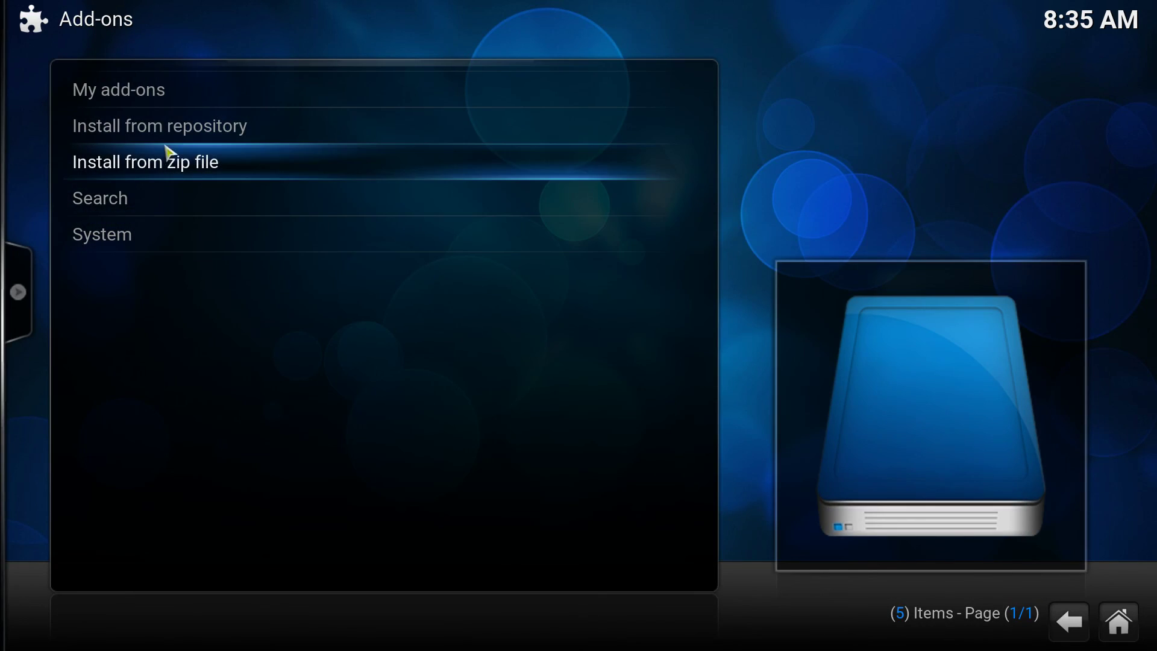
left_click(1067, 625)
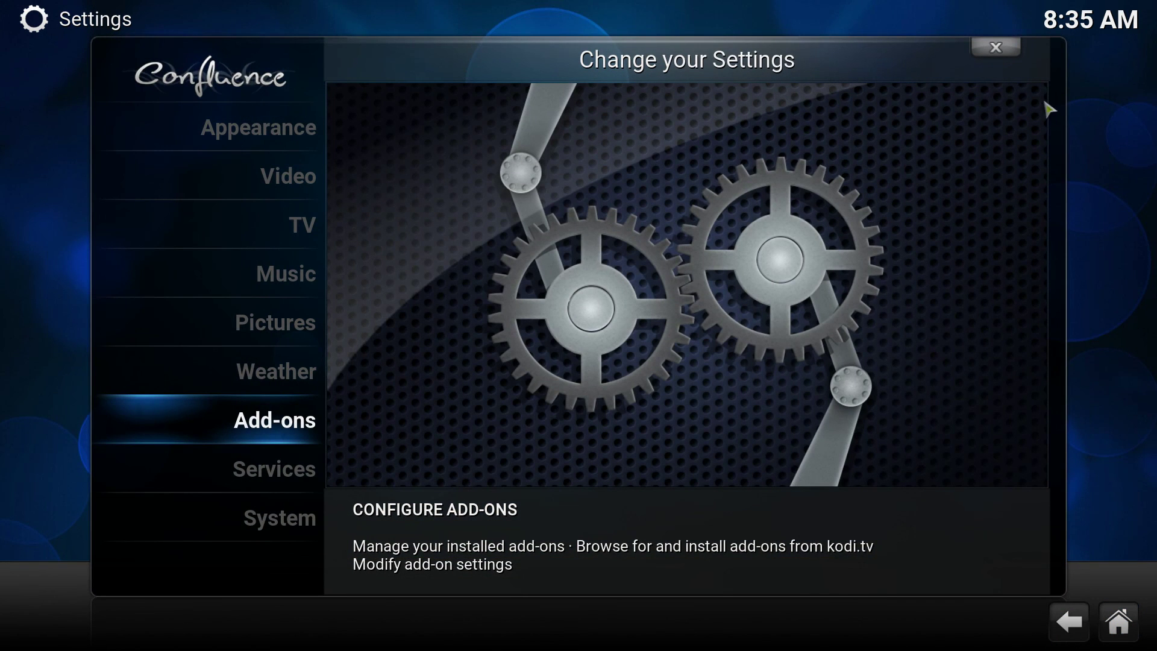
left_click(995, 47)
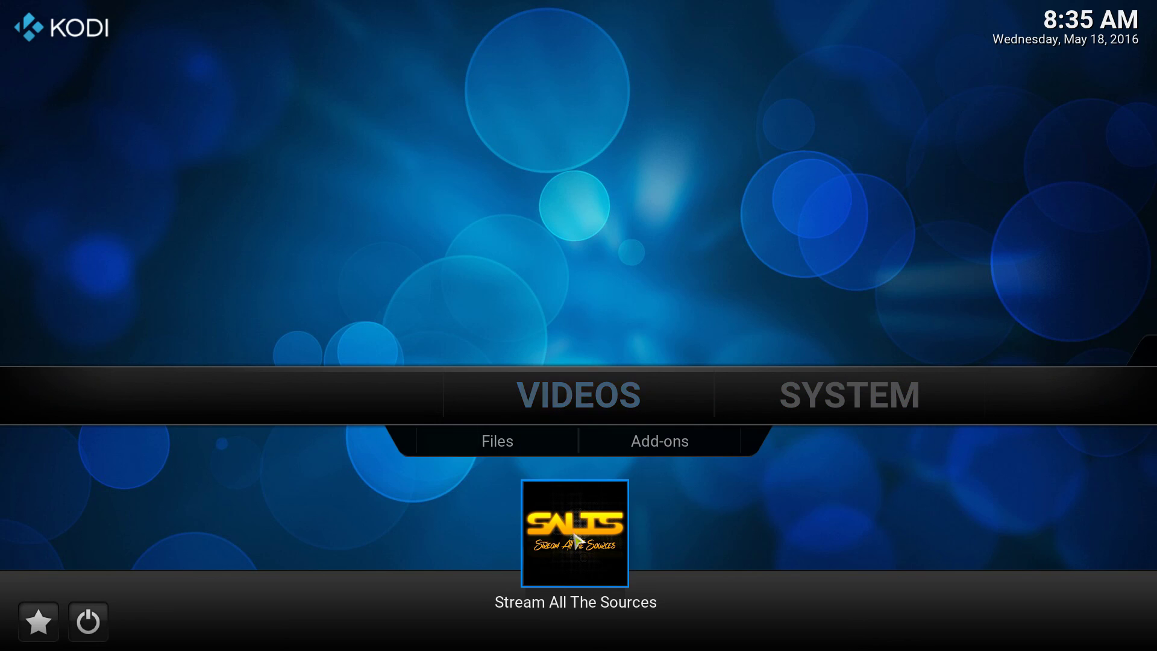
Open the SALTS add-on settings and start authorizing SALTS to access the trakt.tv account.
left_click(580, 550)
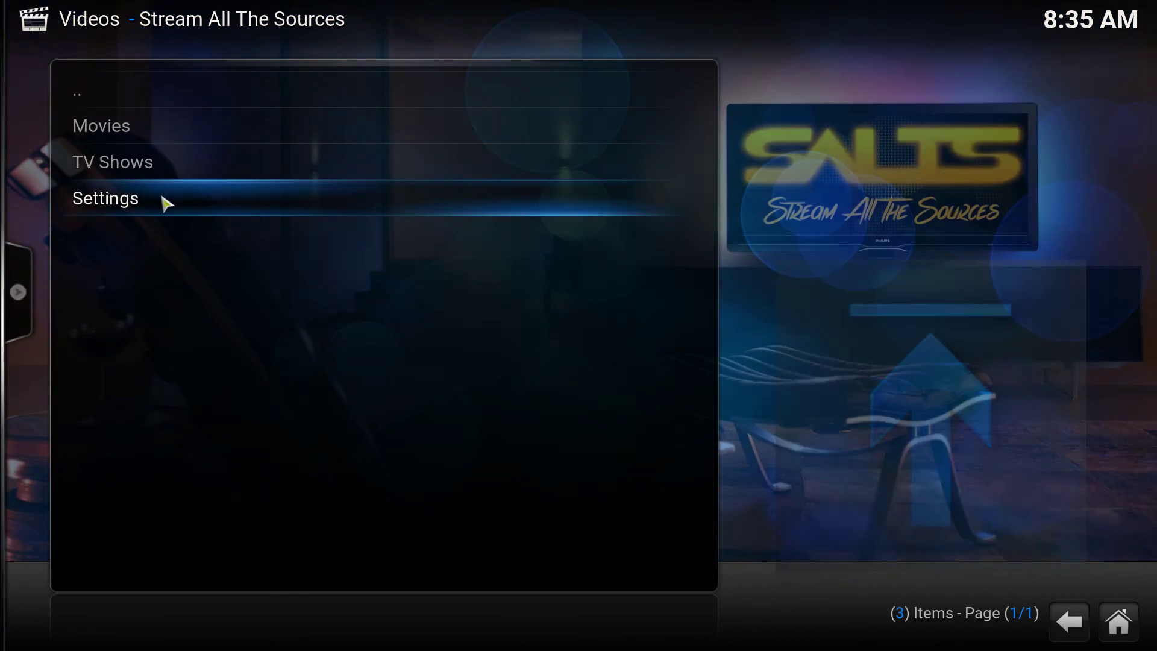
left_click(160, 201)
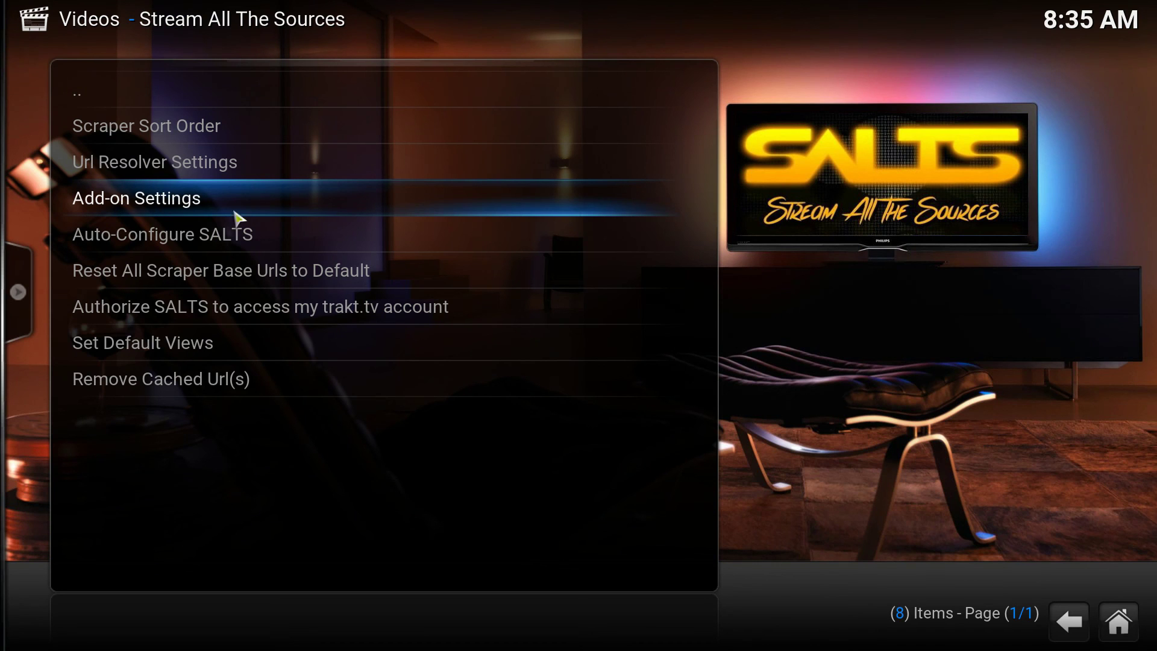
left_click(203, 199)
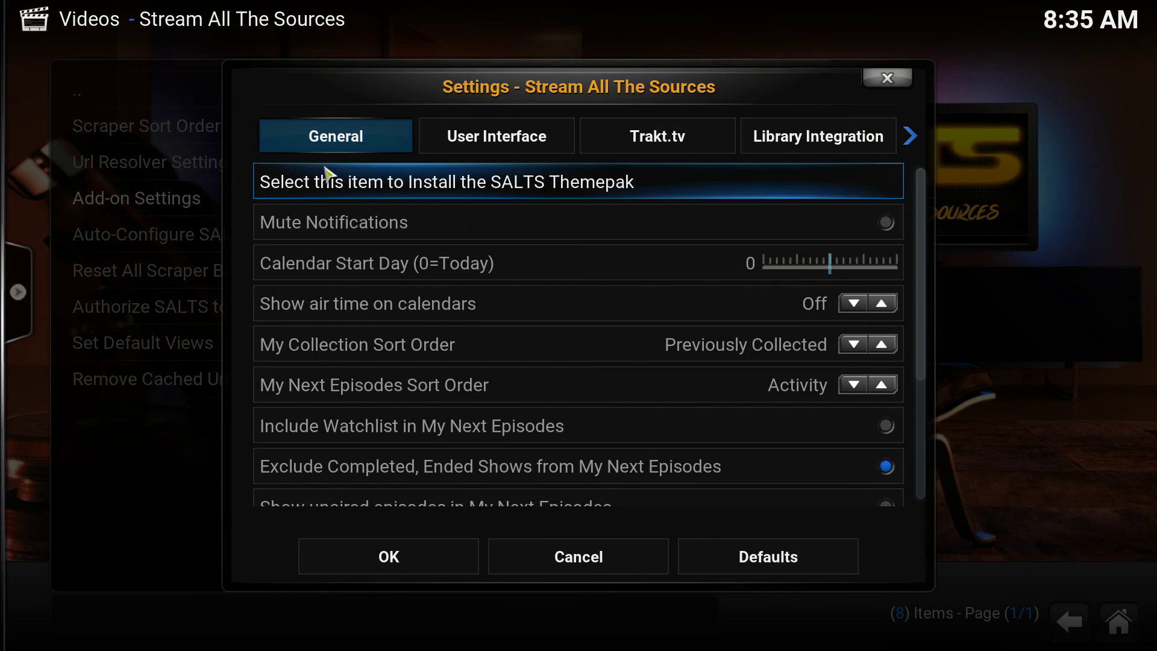
left_click(653, 132)
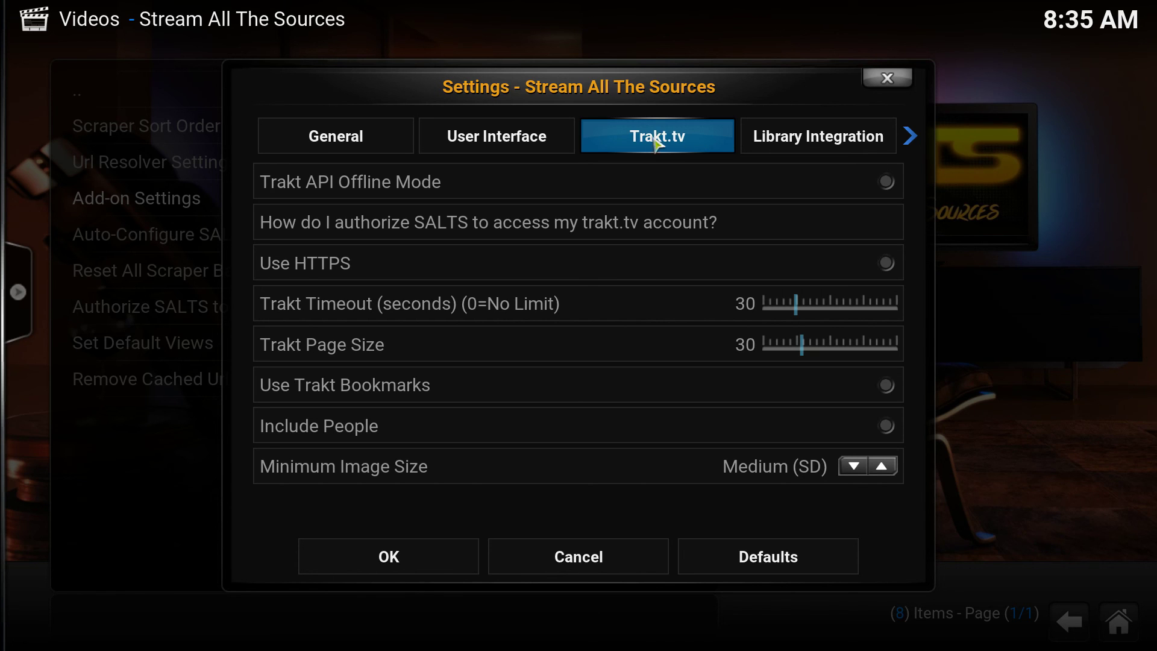
left_click(642, 224)
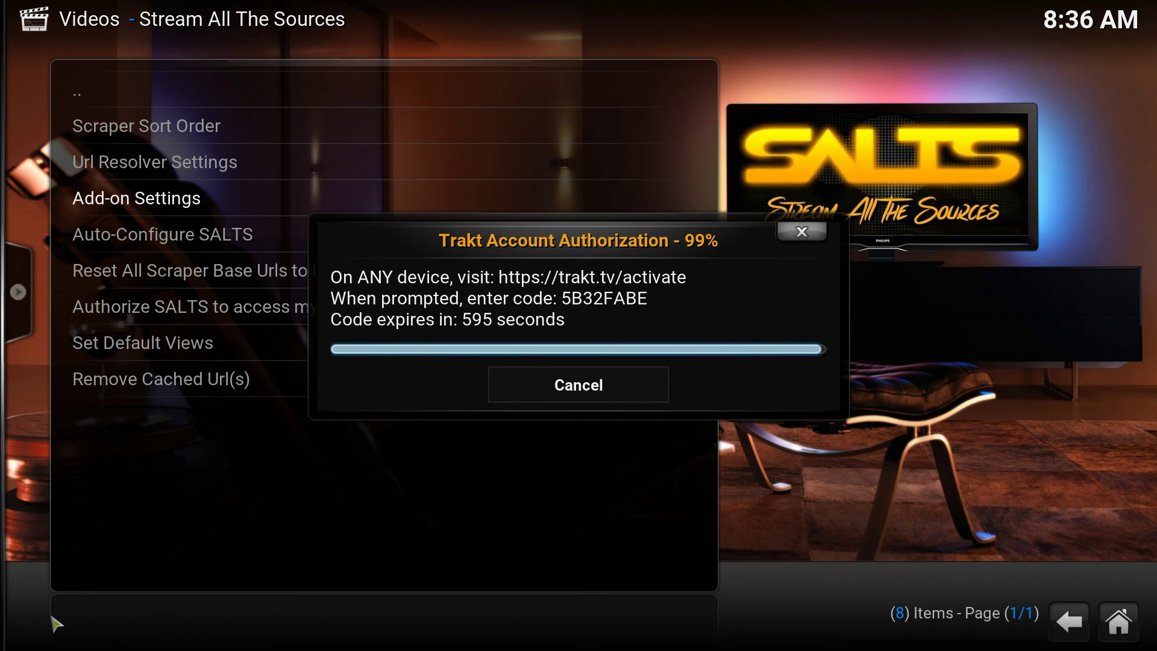
Switch to Google Chrome, enter the activation code from the SALTS authorization dialog on trakt.tv and allow SALTS to use the account.
key("alt+Tab")
type("5B32")
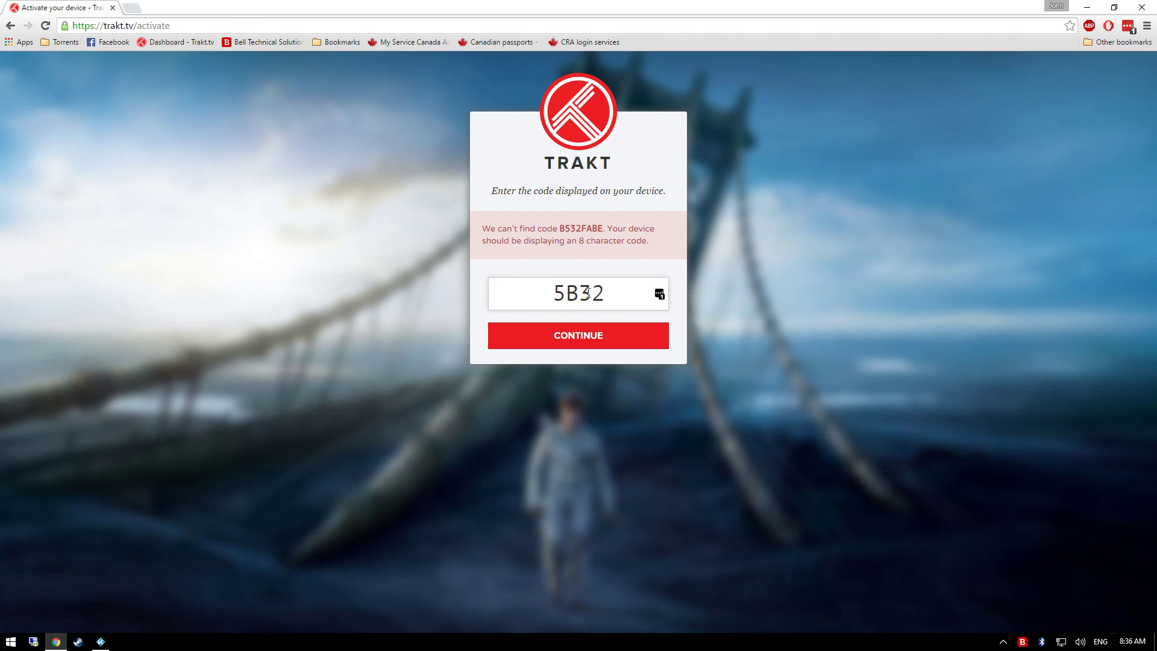
key("alt+Tab")
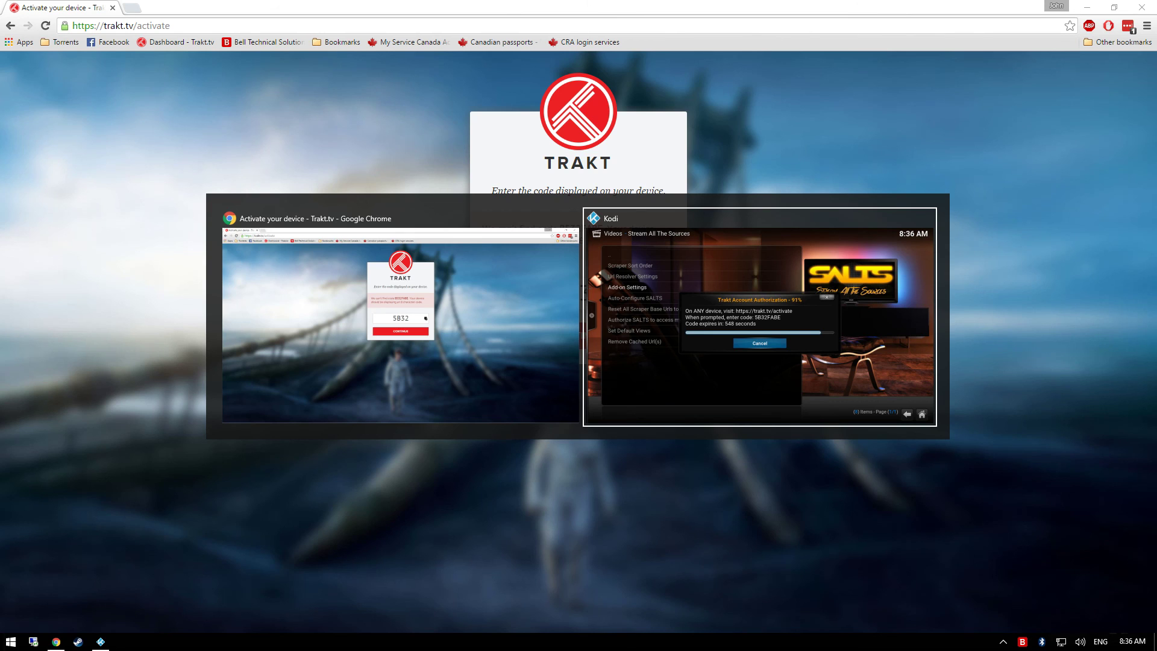
key("alt+Tab")
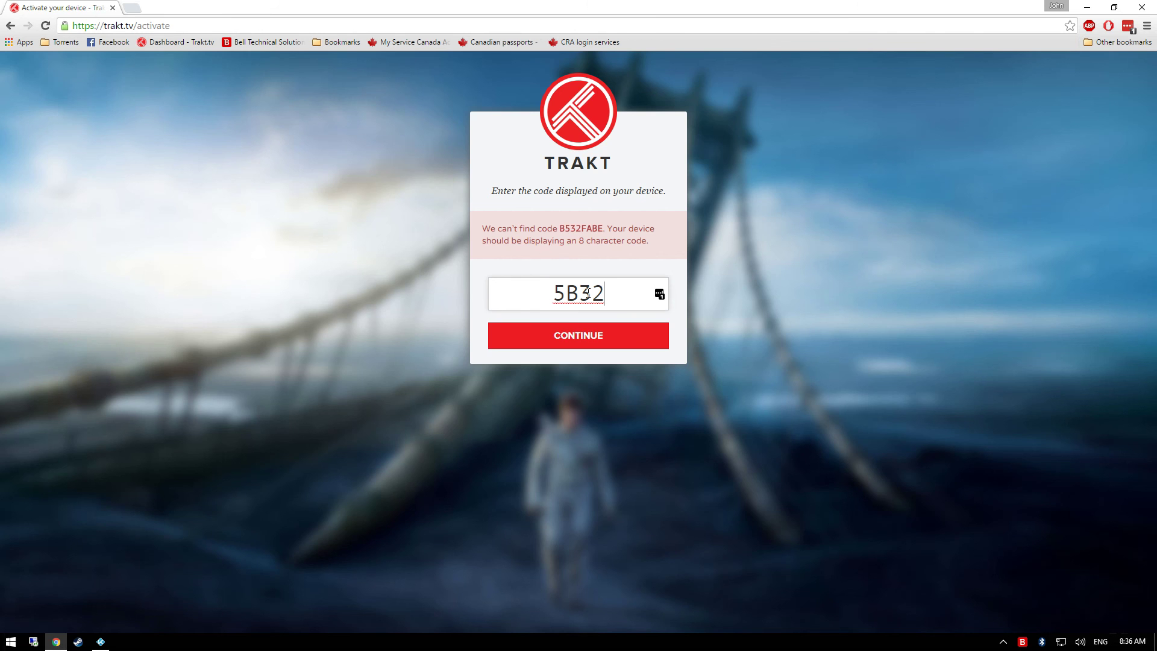
type("FABE")
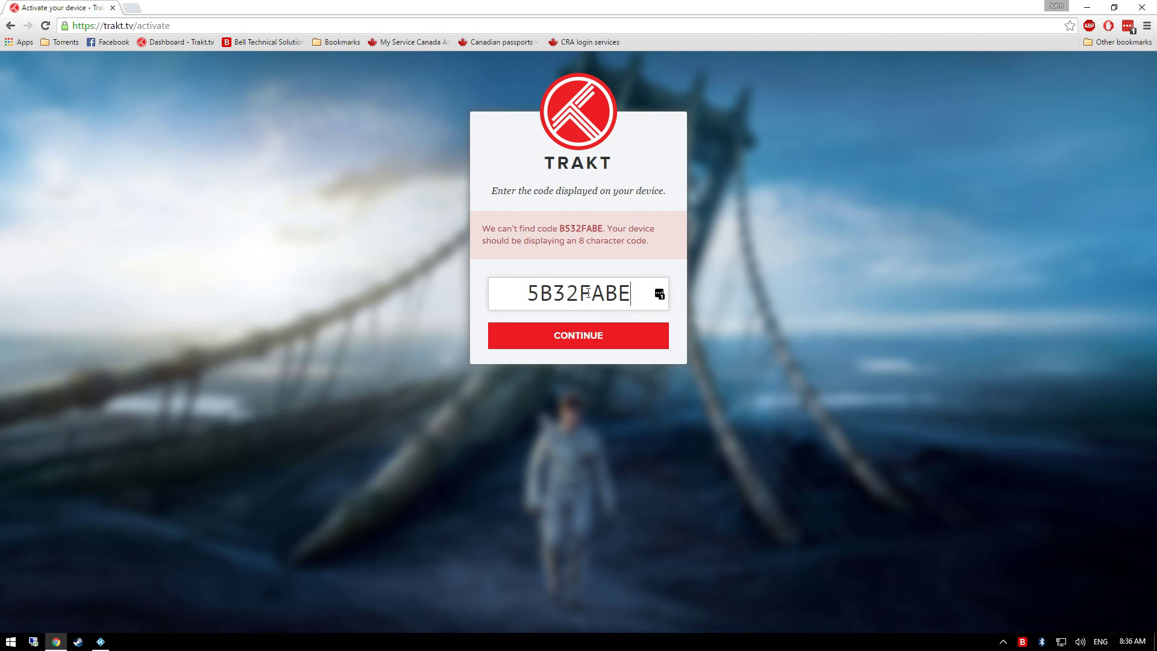
left_click(583, 338)
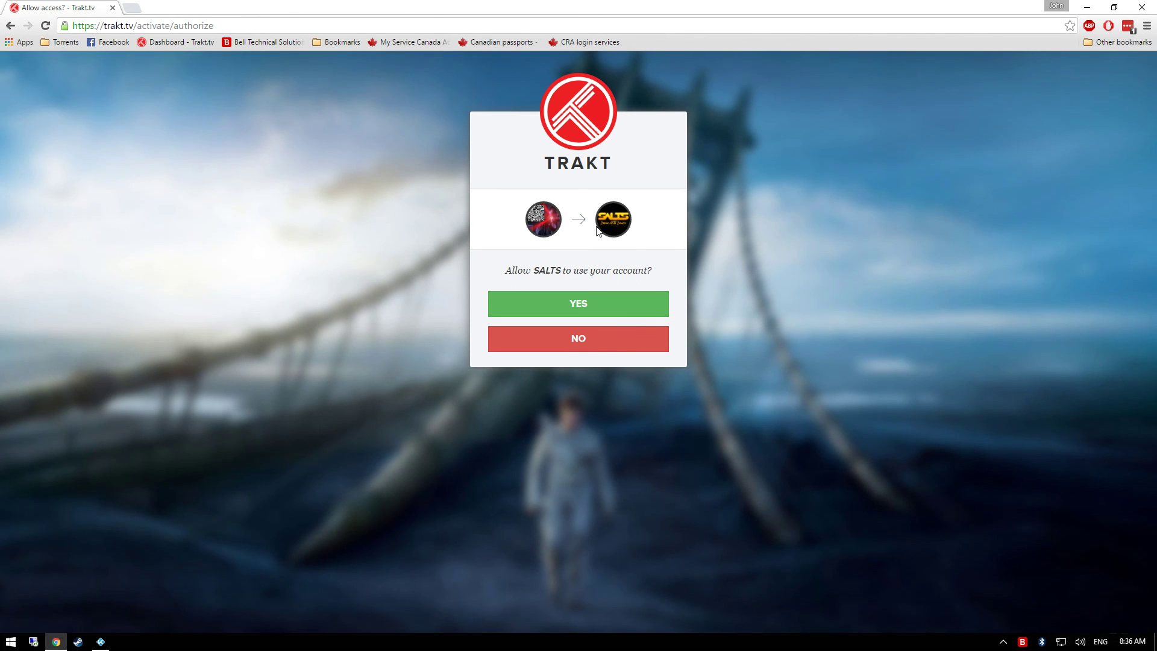
left_click(601, 303)
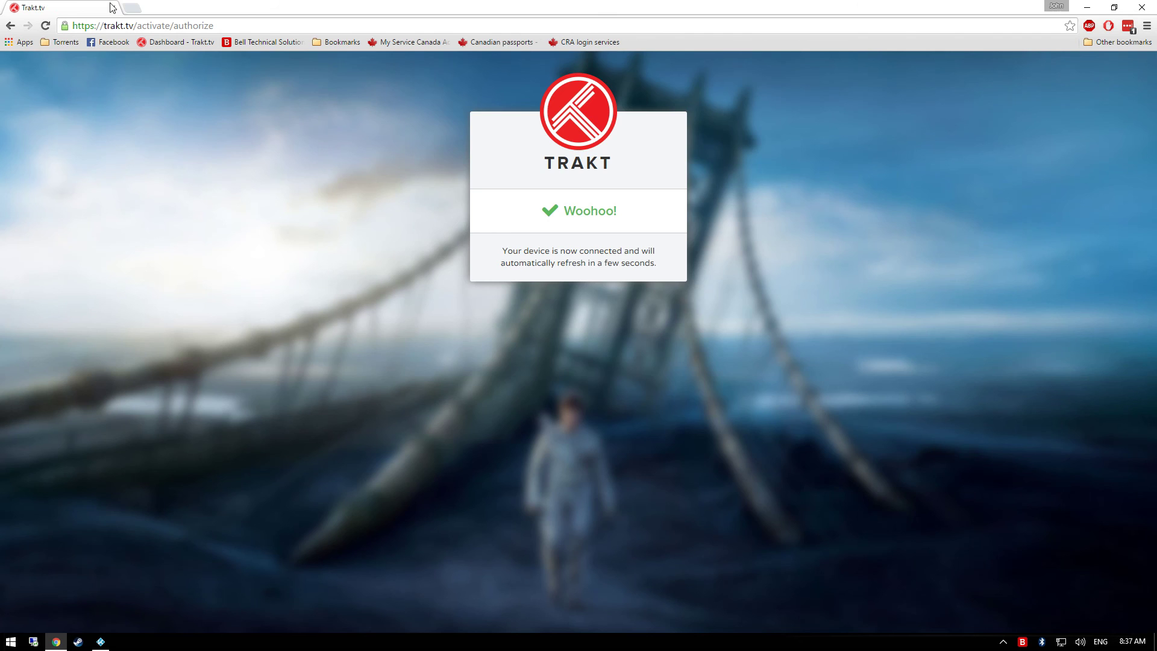
Switch back to Kodi, leave the SALTS settings list and open My Lists under TV Shows.
key("alt+Tab")
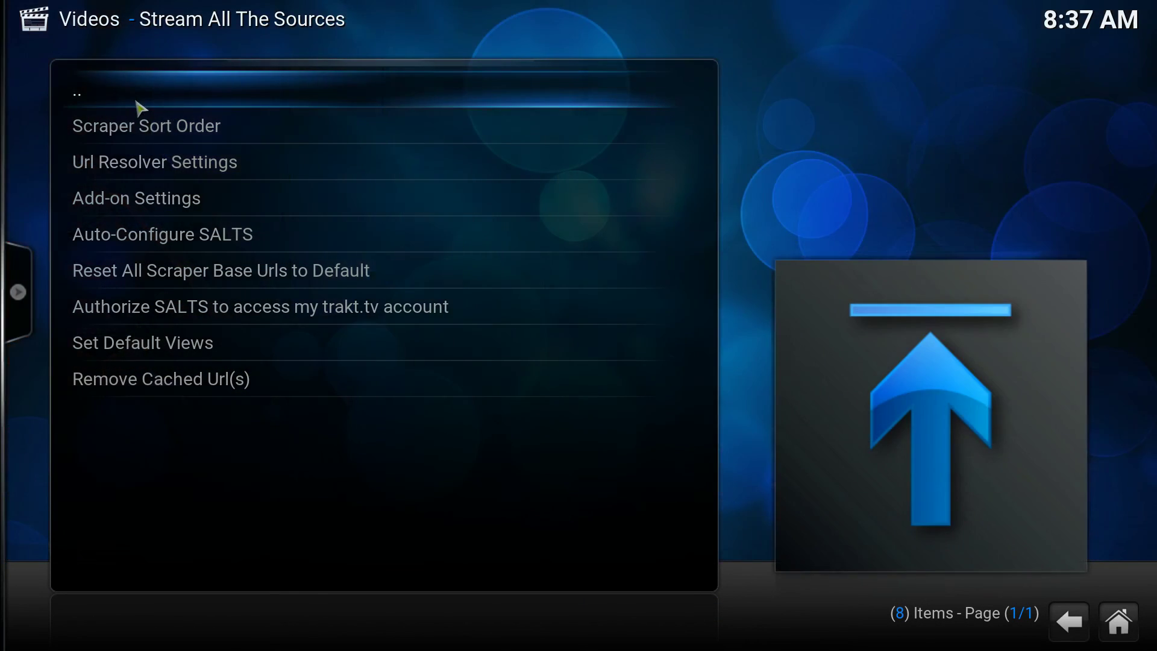
left_click(138, 105)
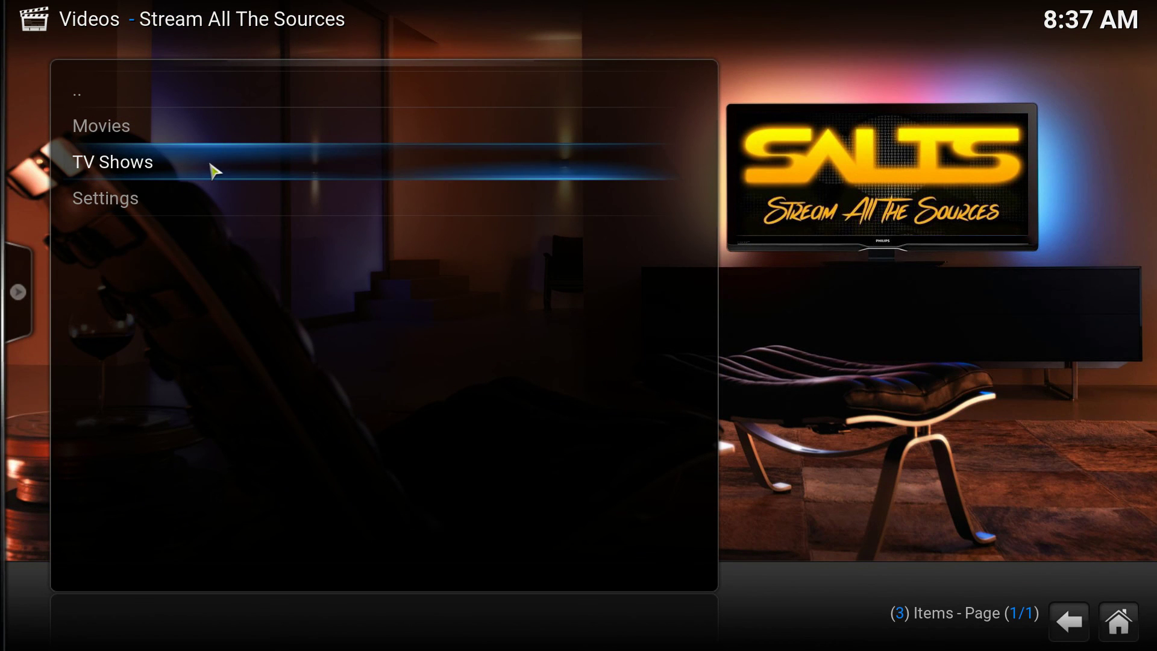
left_click(212, 172)
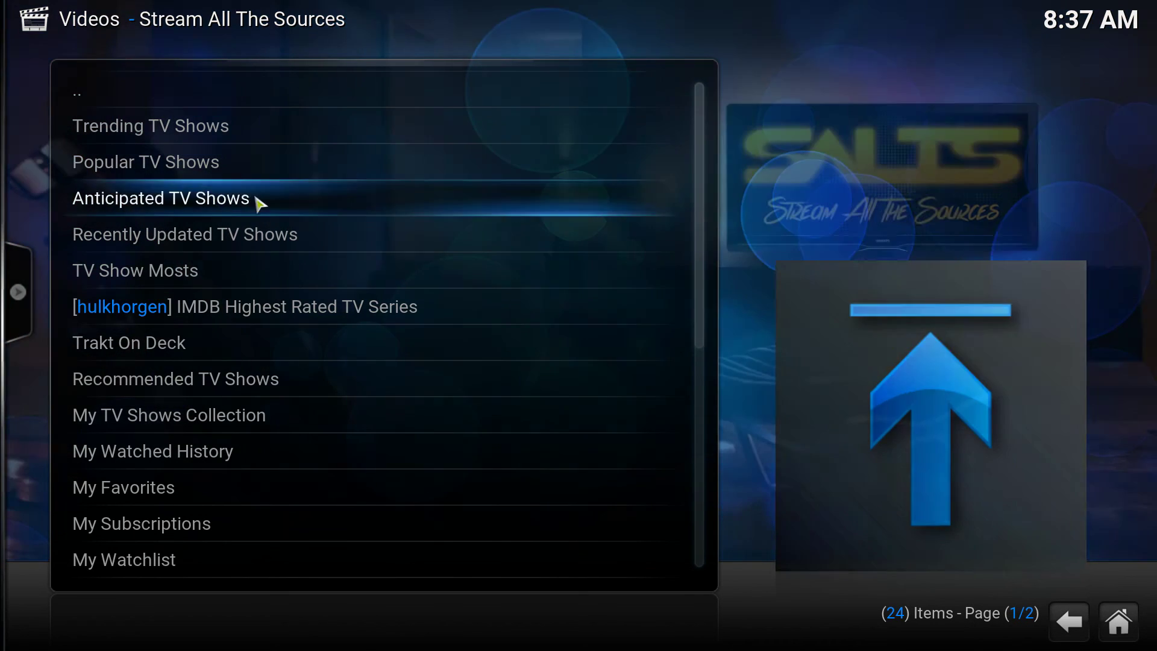
scroll(343, 432, "down", 3)
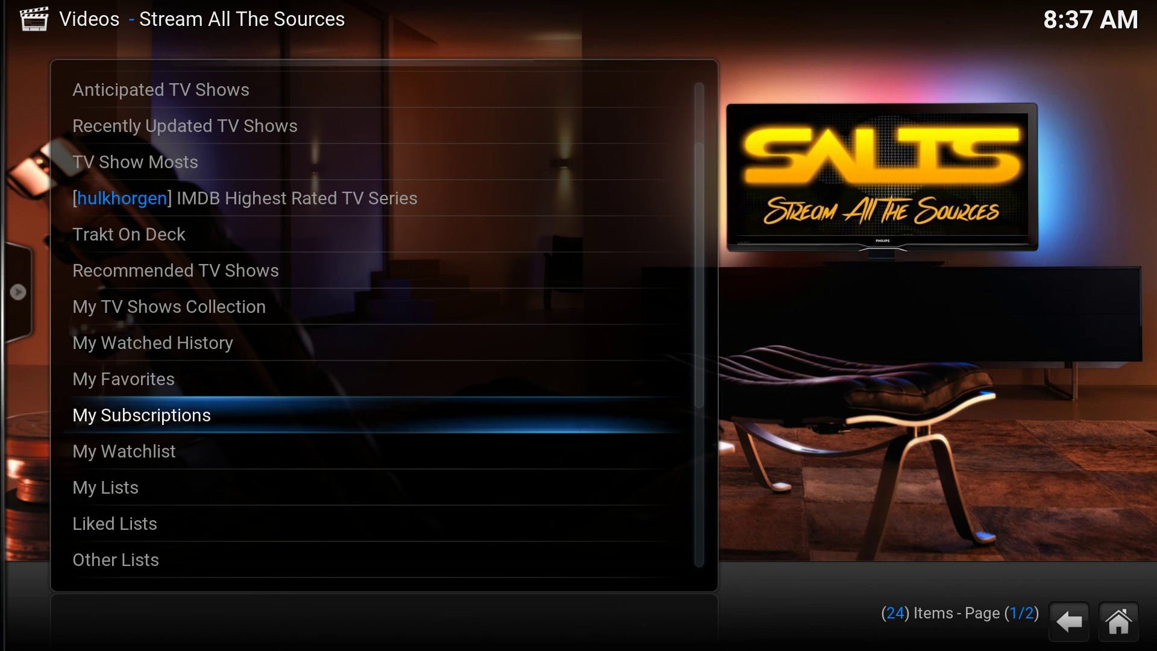
scroll(289, 421, "down", 4)
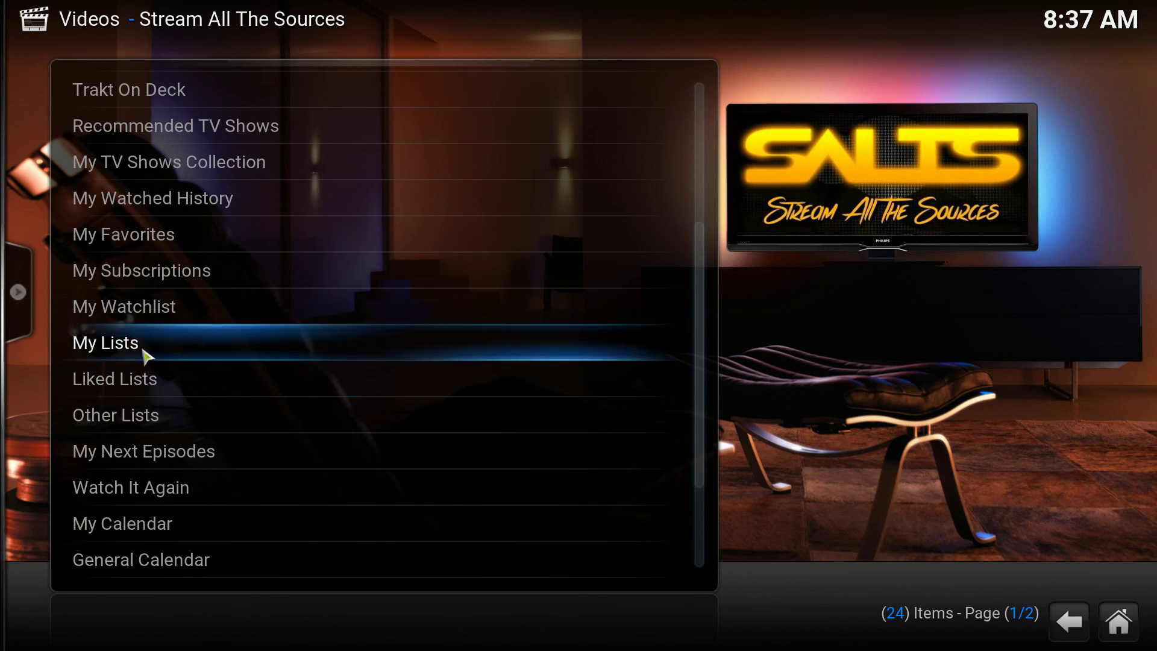
left_click(179, 352)
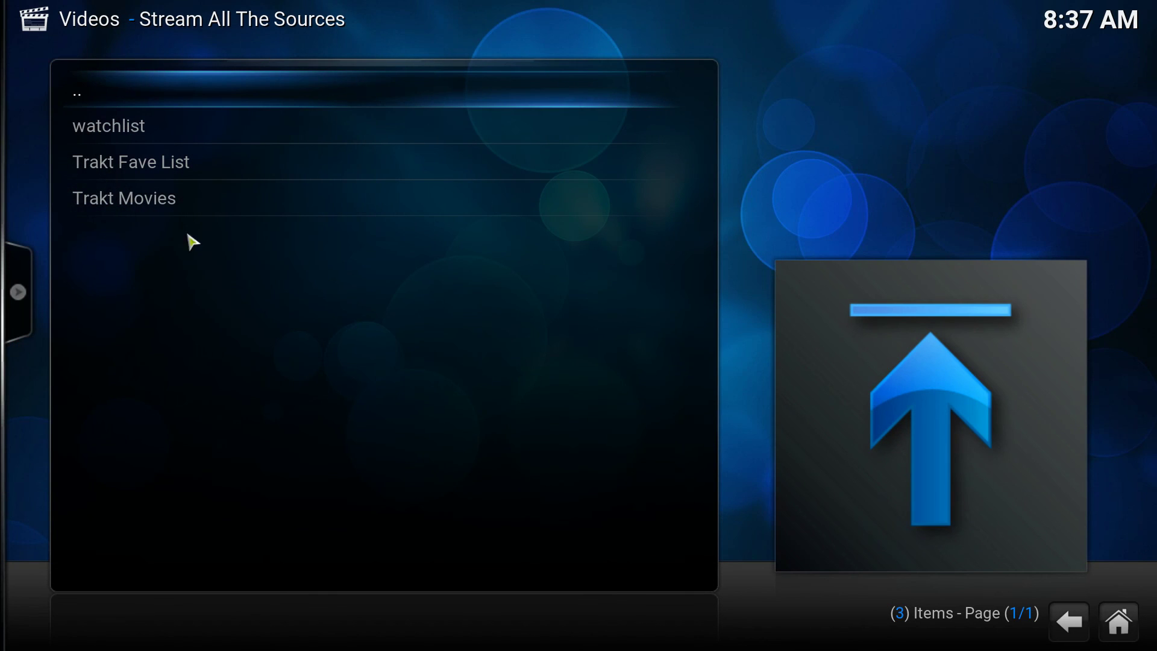
Browse the Trakt Fave List, view the Season 1 episodes of Damien (2016) and return to My Lists.
left_click(216, 167)
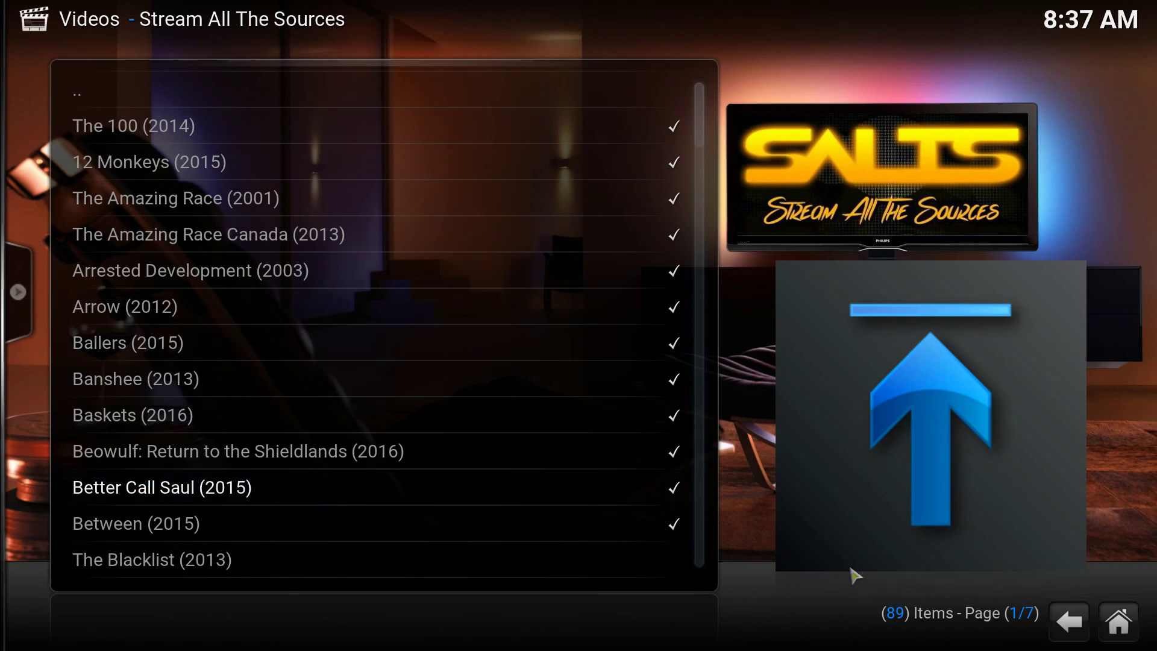
scroll(392, 485, "down", 8)
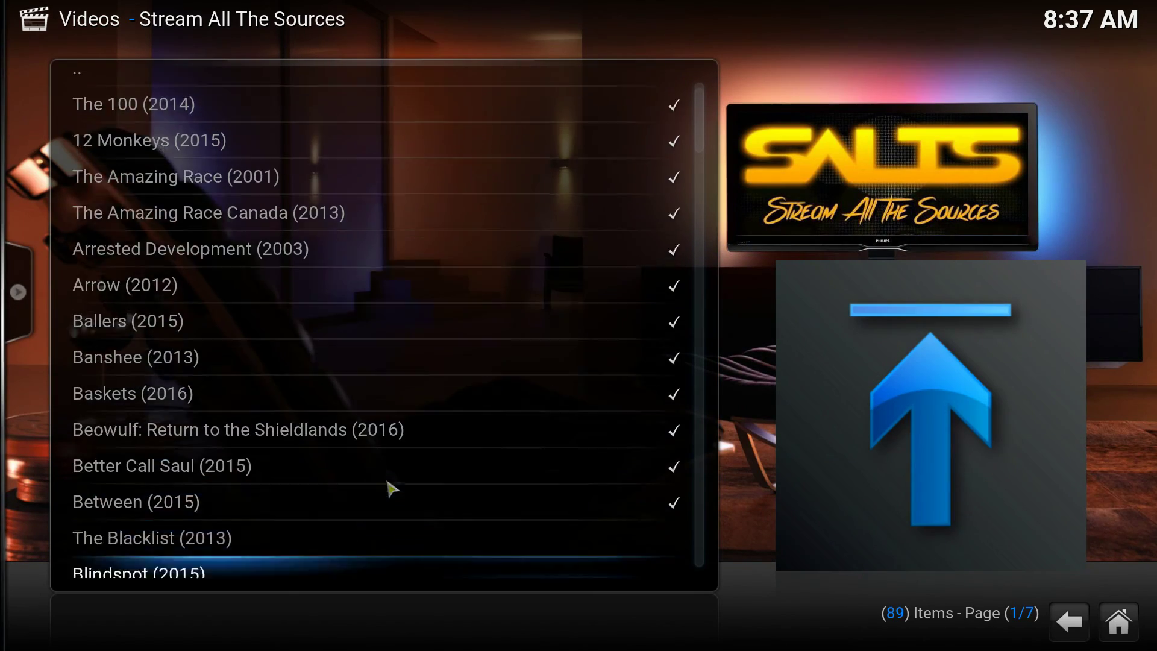
scroll(398, 460, "down", 7)
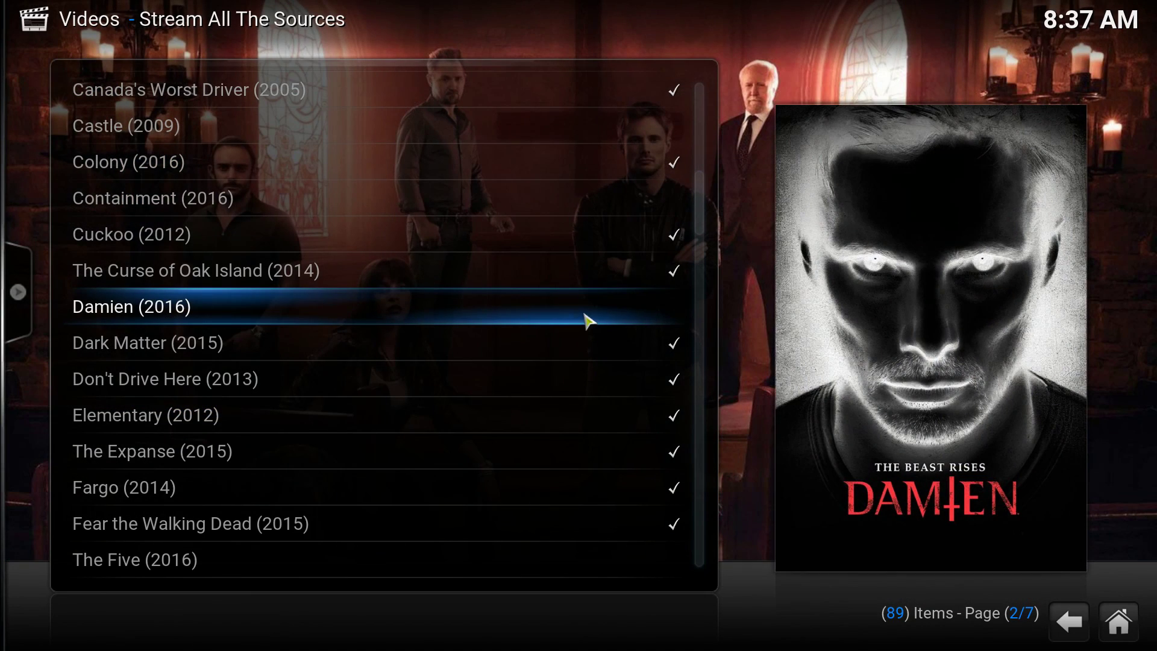
left_click(478, 315)
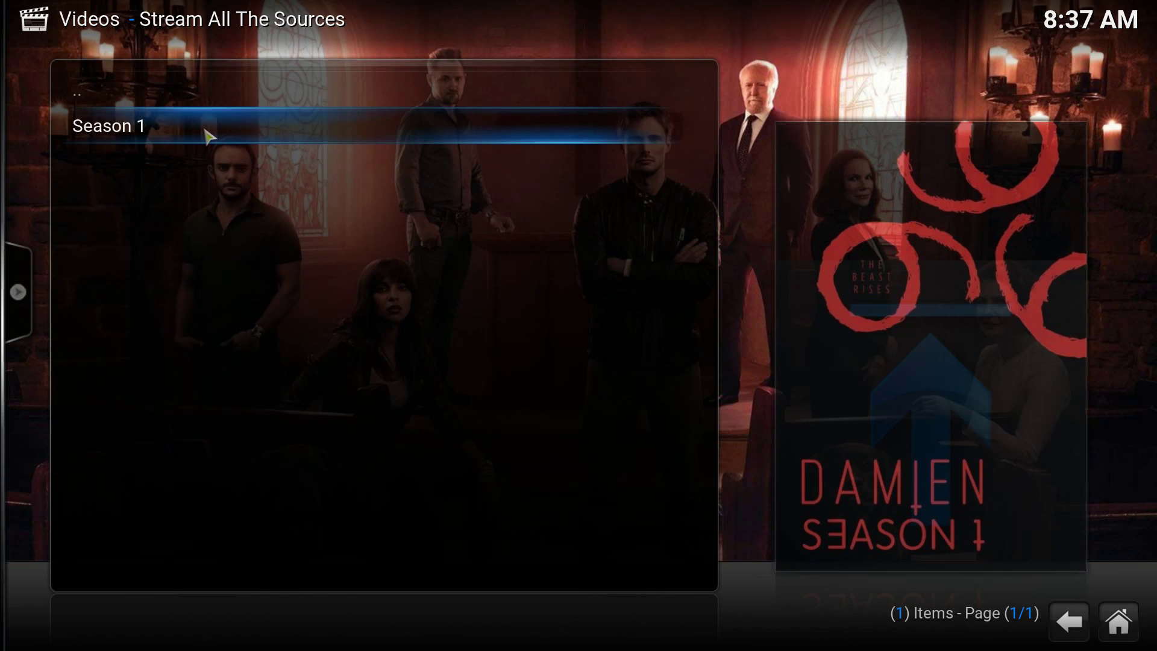
left_click(208, 136)
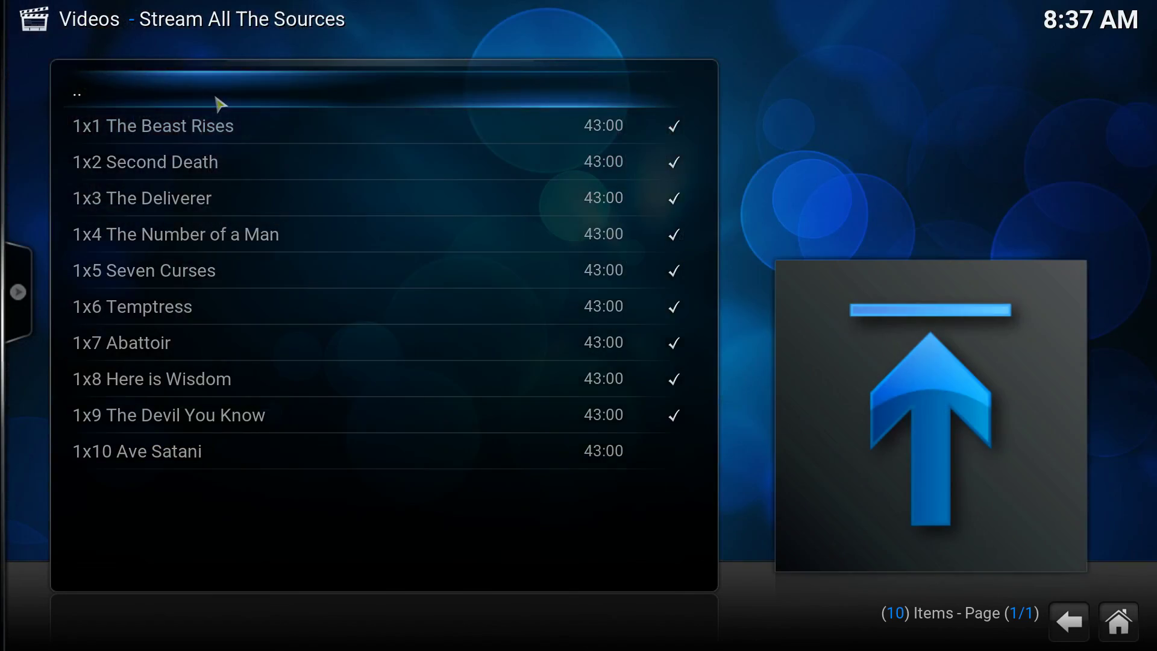
left_click(219, 103)
left_click(220, 103)
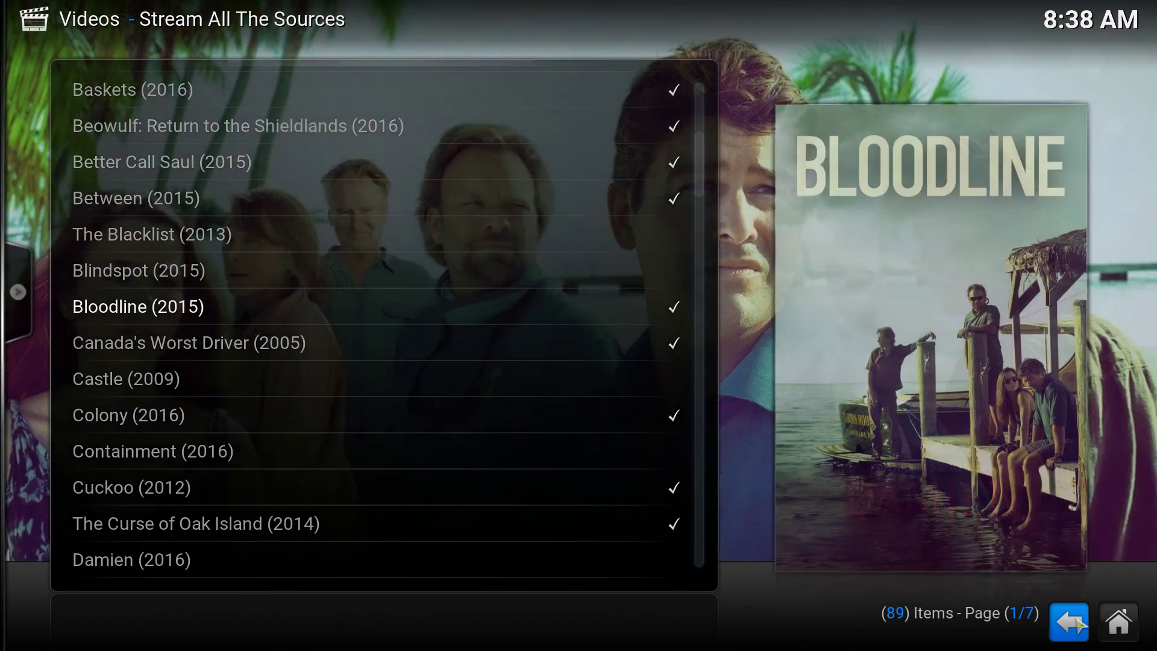
left_click(1069, 621)
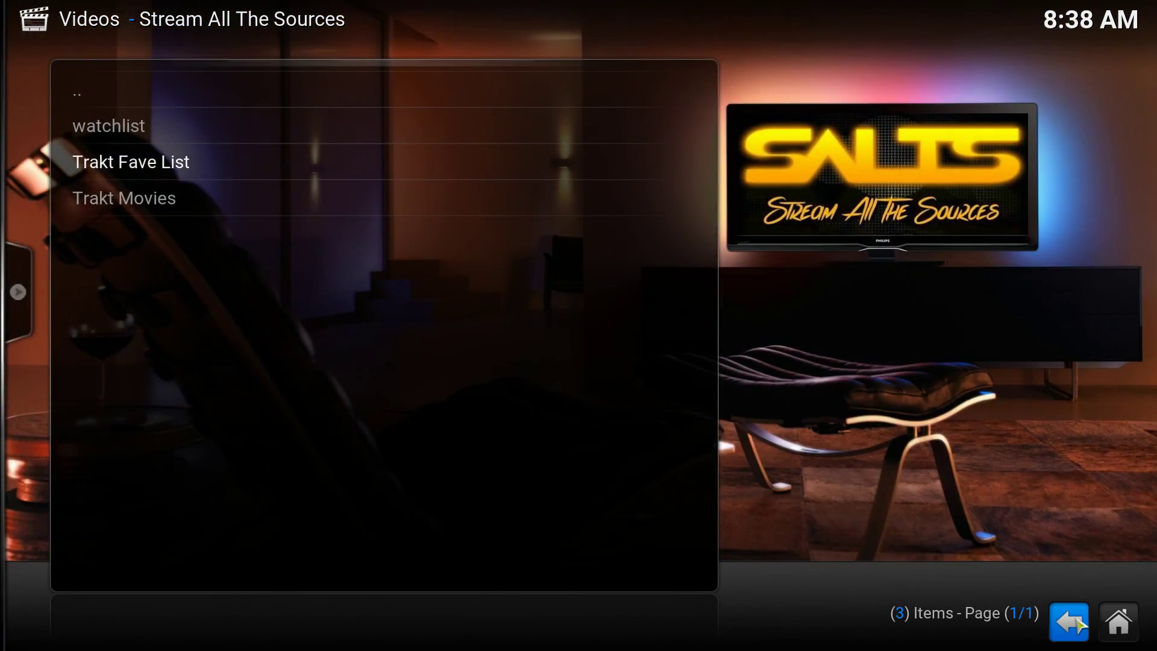
Check the contents of the Trakt Movies and watchlist lists and return to the TV Shows categories.
left_click(170, 204)
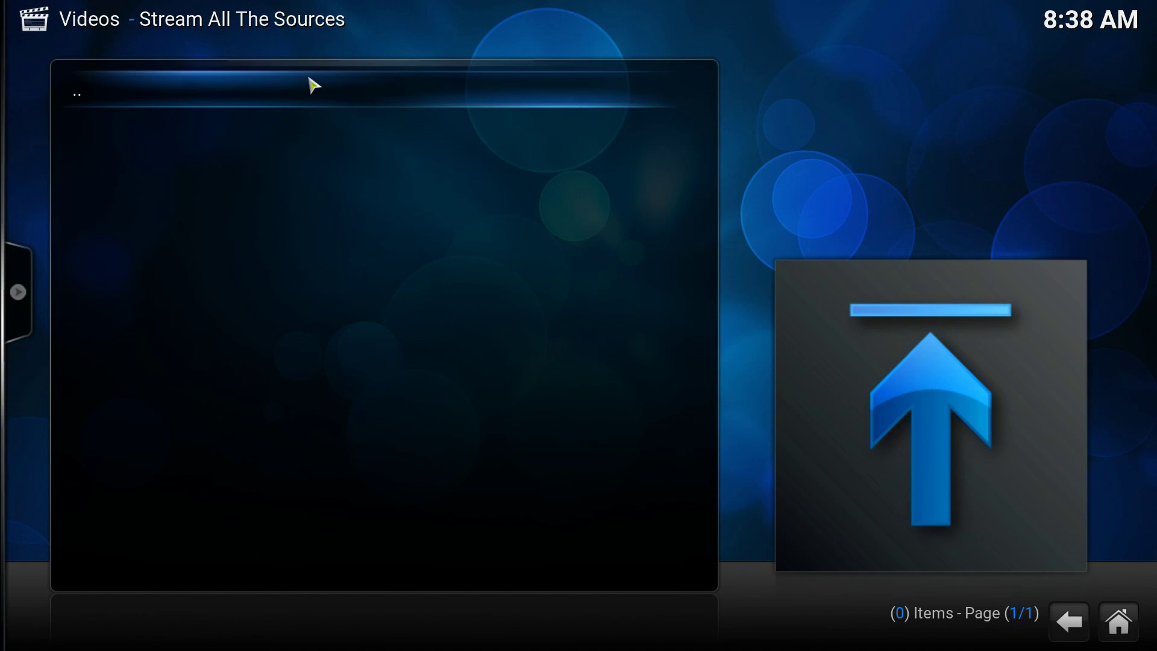
left_click(292, 95)
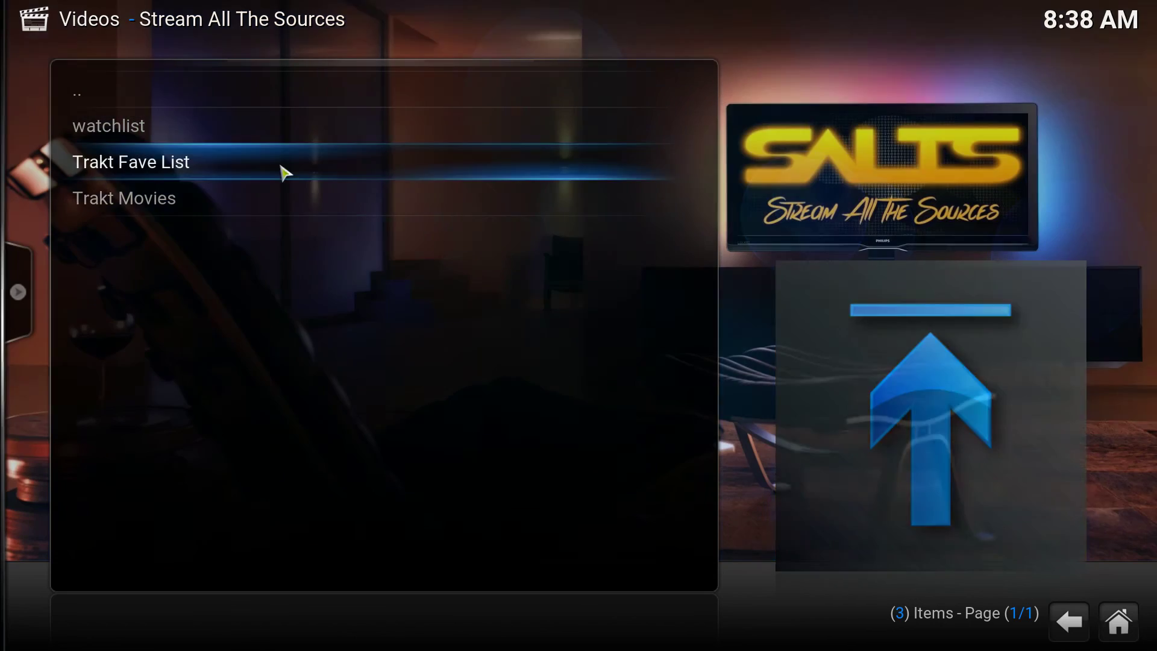
left_click(248, 206)
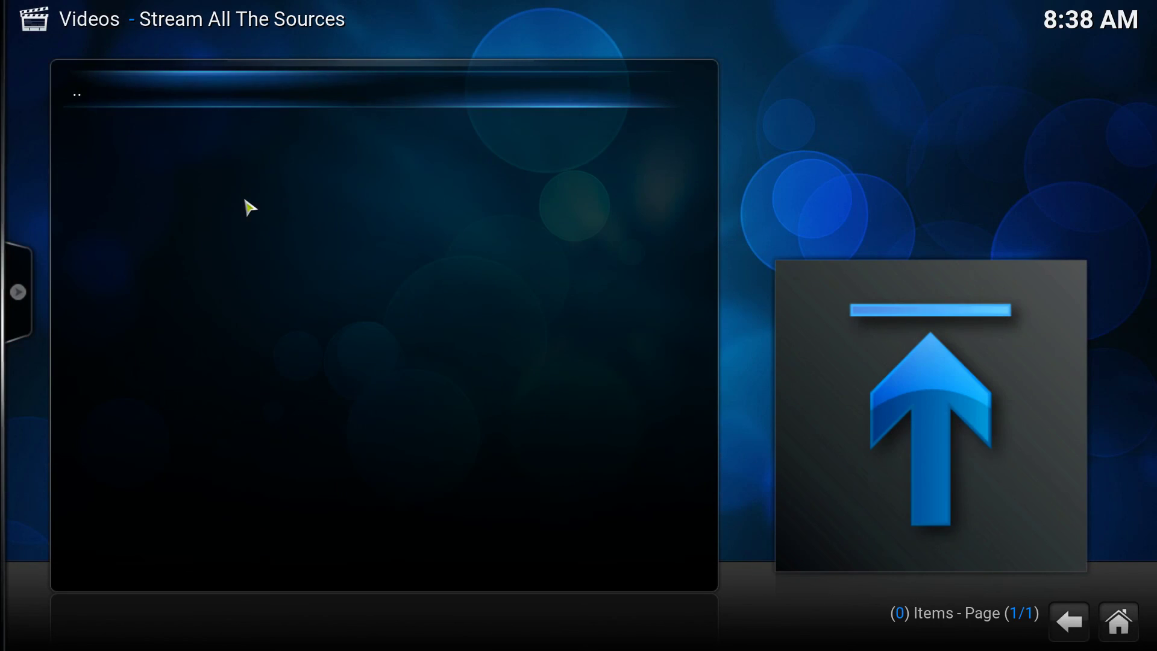
left_click(199, 95)
left_click(193, 128)
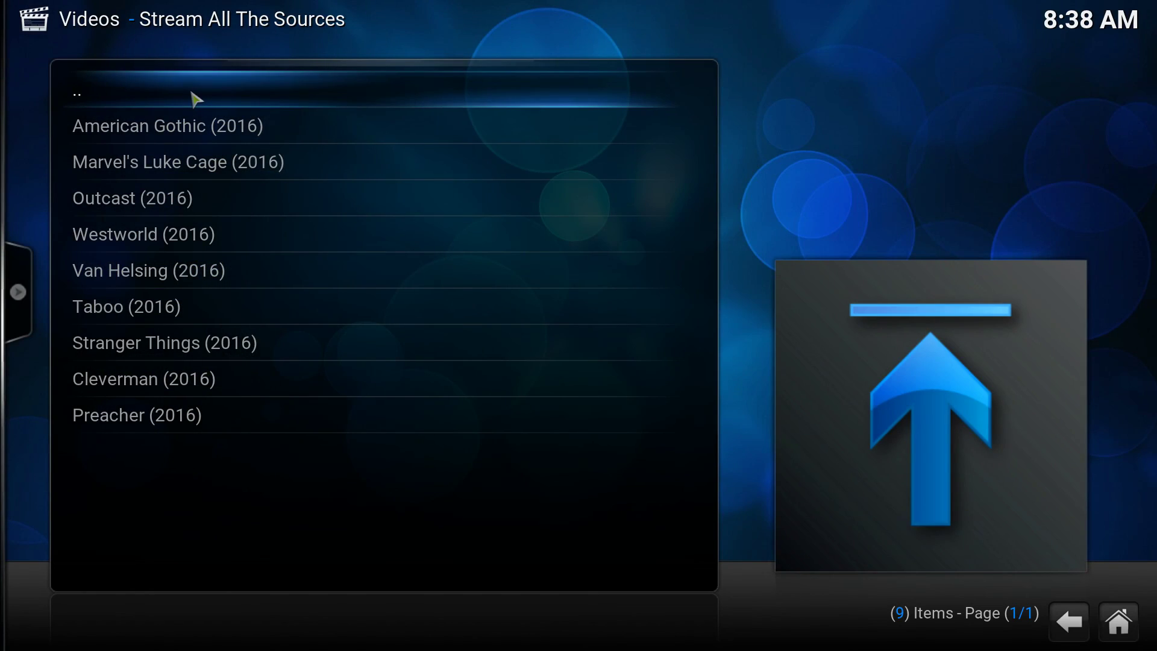
left_click(194, 98)
left_click(194, 98)
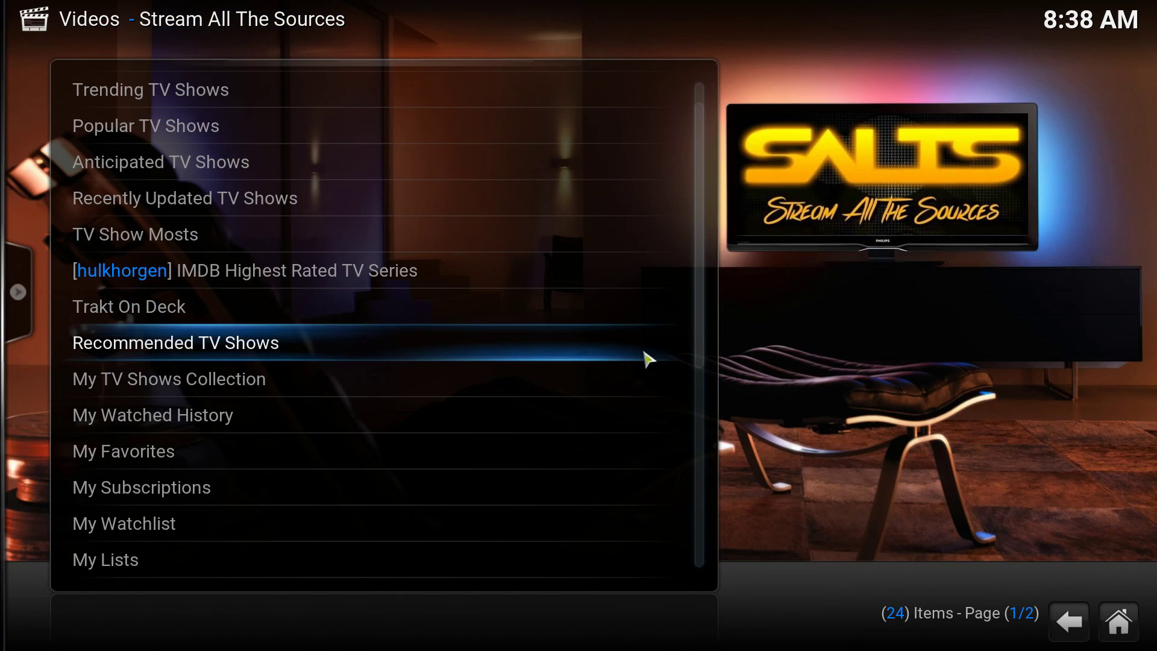
View the upcoming episodes in My Calendar and return to the TV Shows categories.
scroll(445, 440, "down", 10)
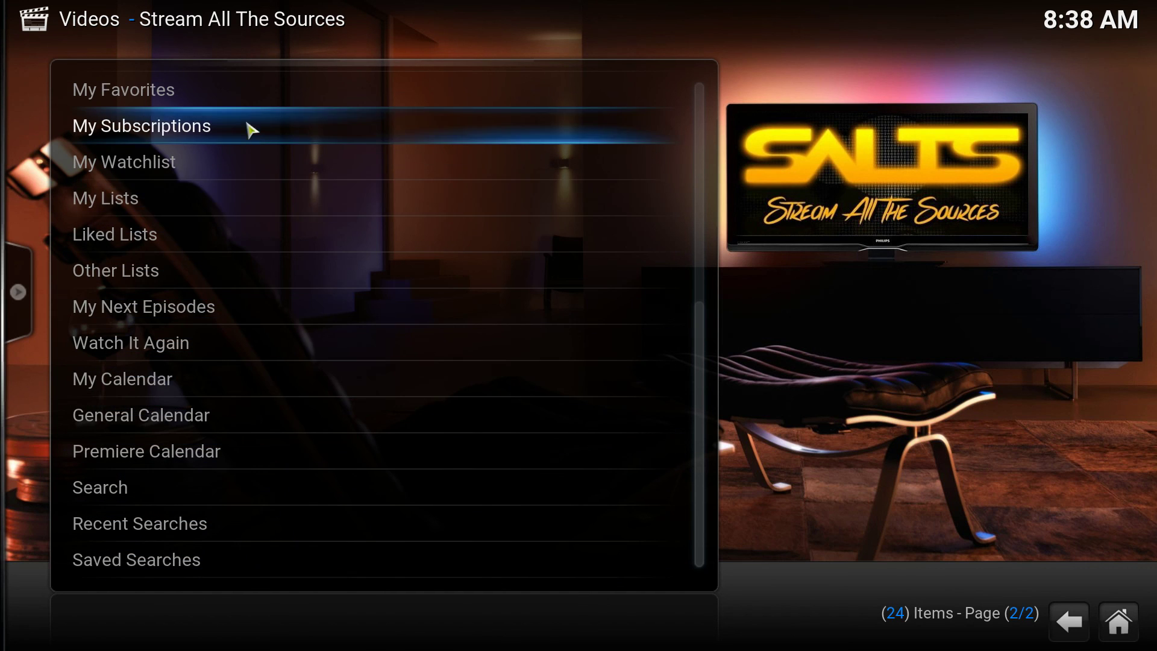
left_click(204, 383)
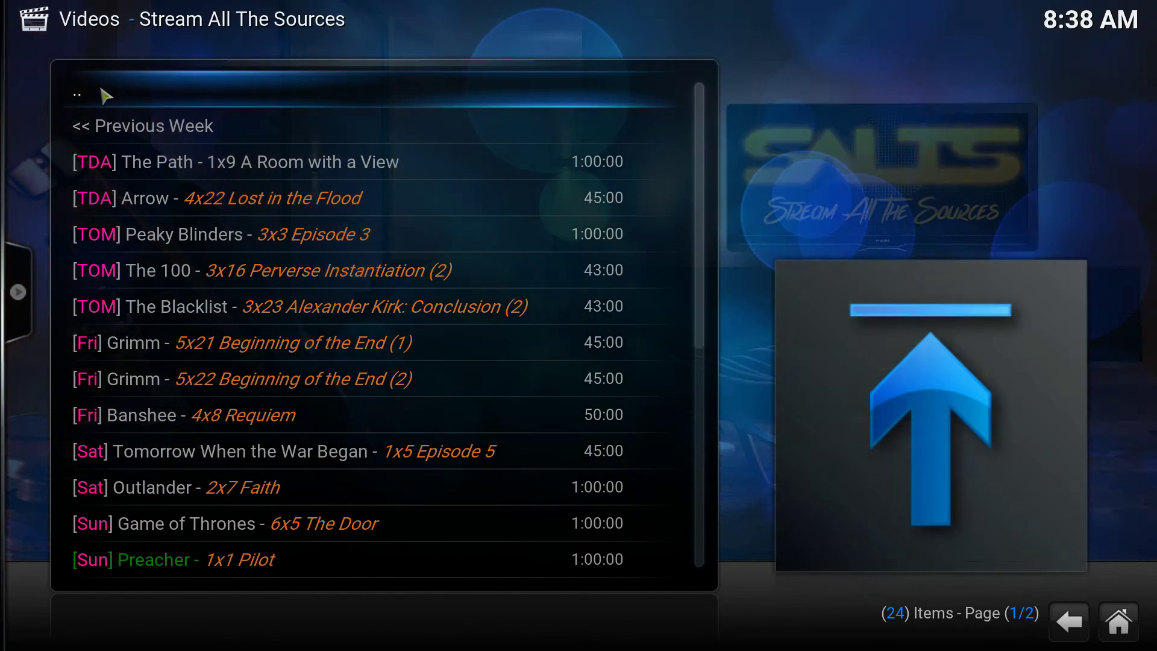
left_click(78, 91)
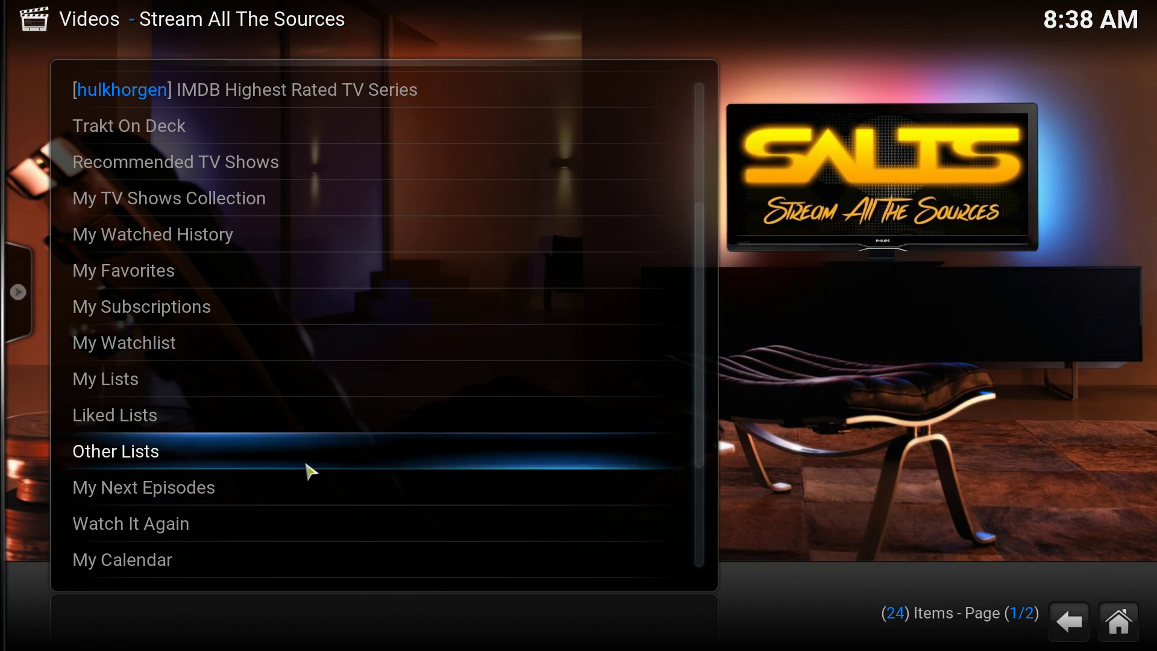
Open My Next Episodes and look through the listed episodes.
left_click(225, 501)
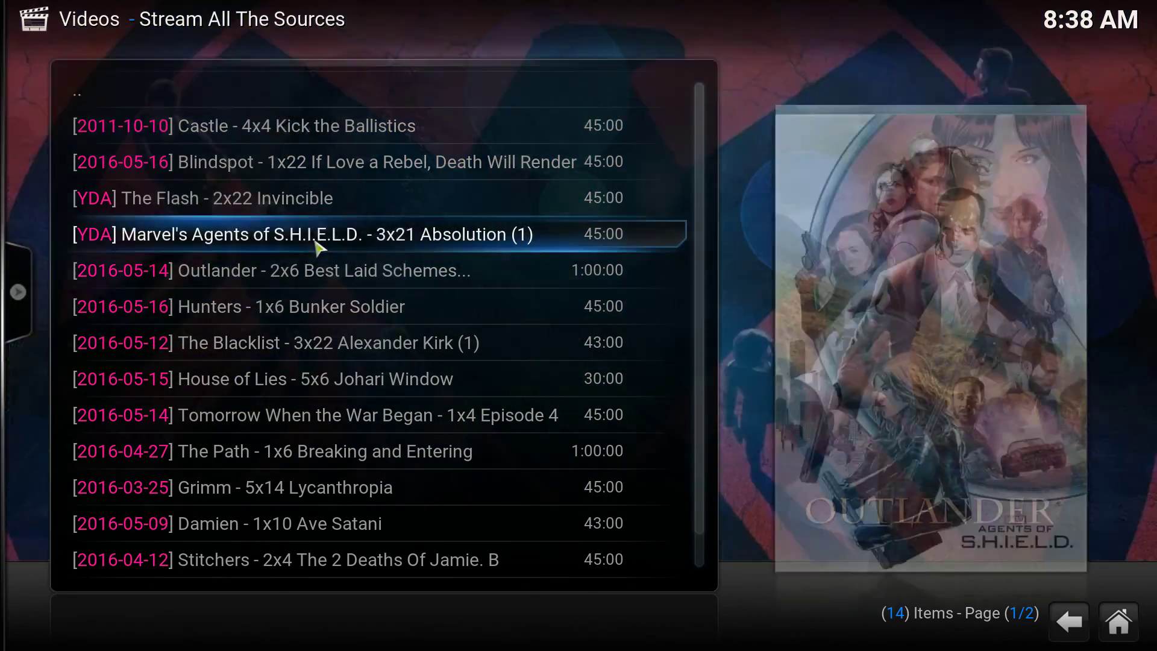
scroll(484, 318, "down", 1)
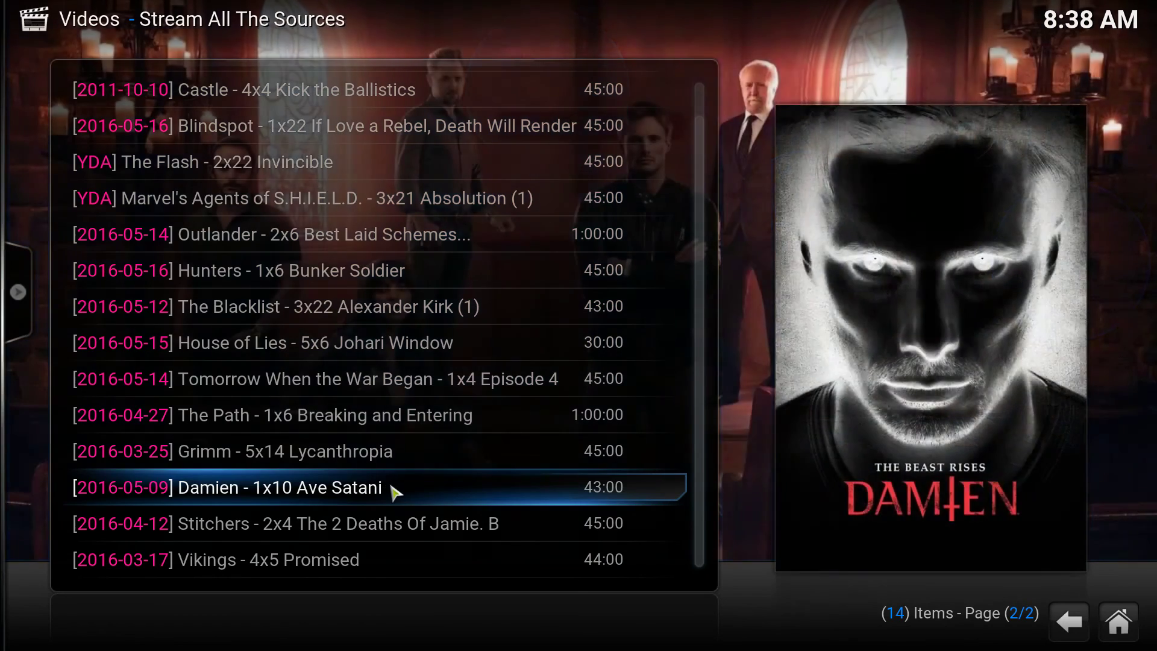
key("Up")
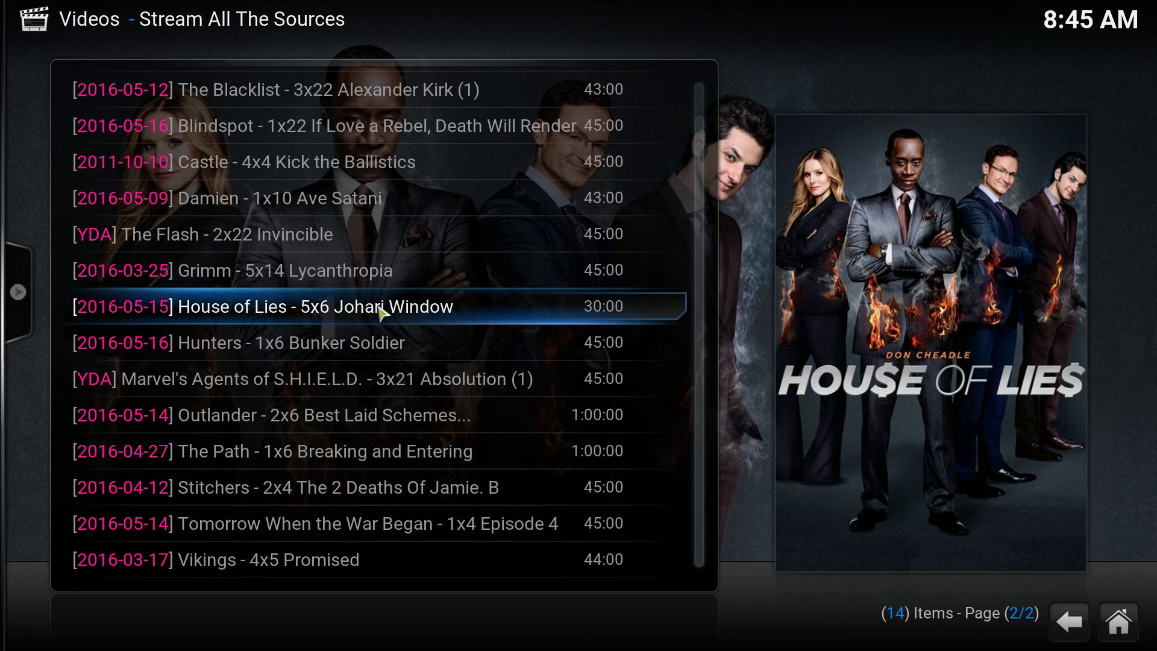
Play House of Lies 5x6 Johari Window from the 123Movies HD720 stream and stop the playback.
left_click(381, 310)
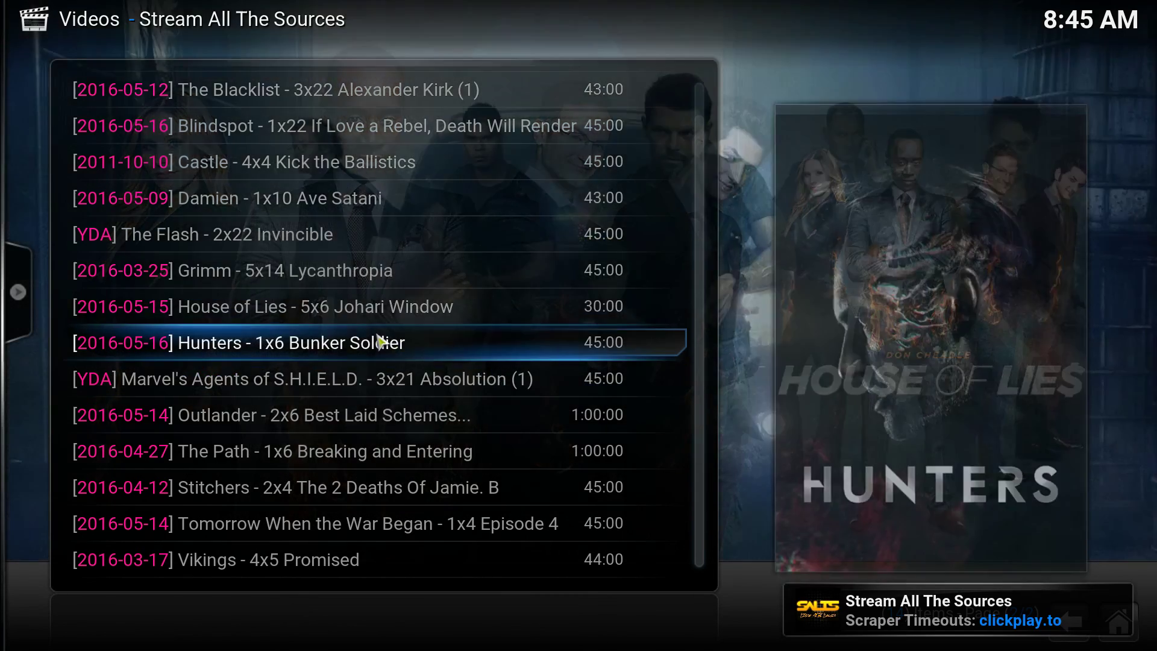
left_click(421, 306)
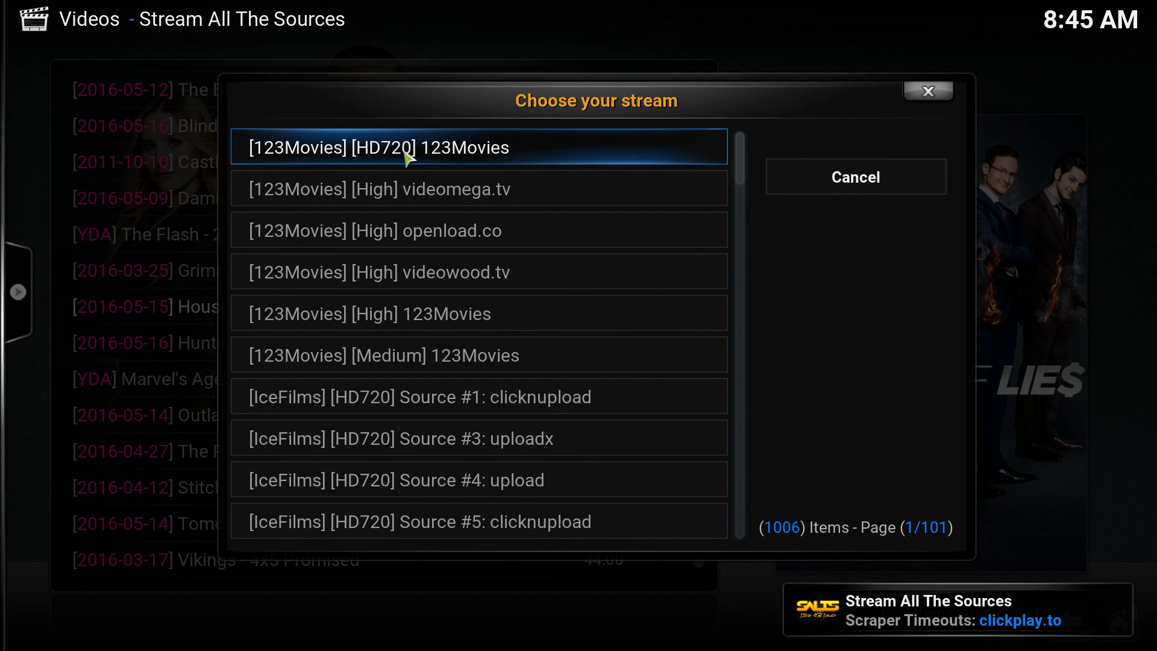
right_click(567, 156)
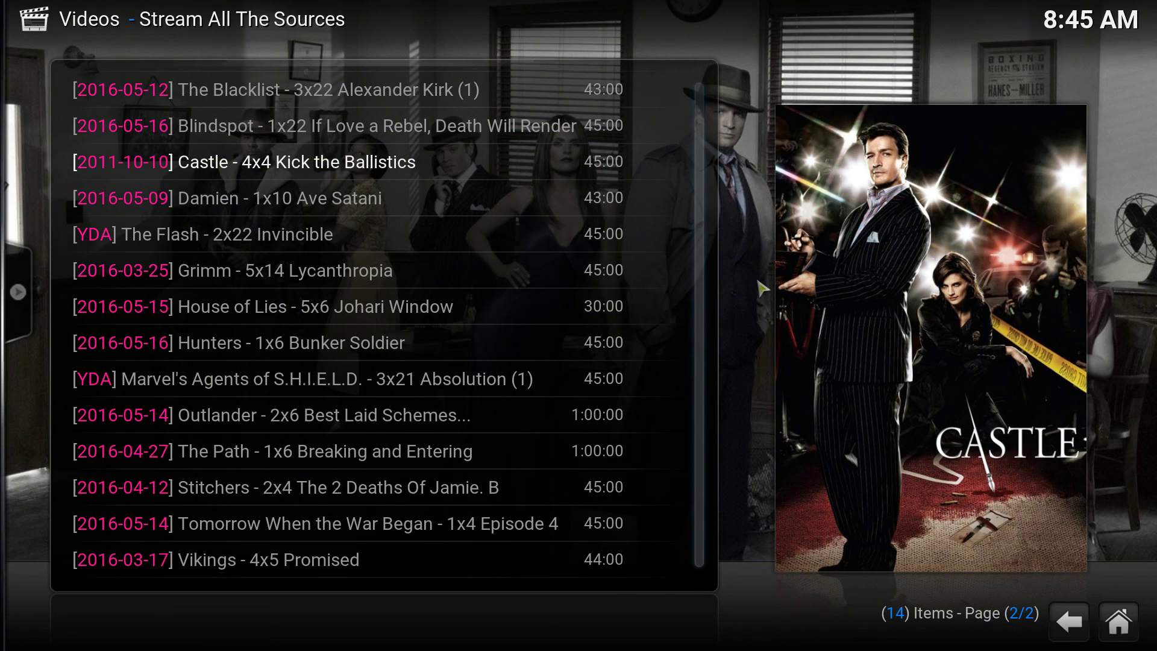
key("Return")
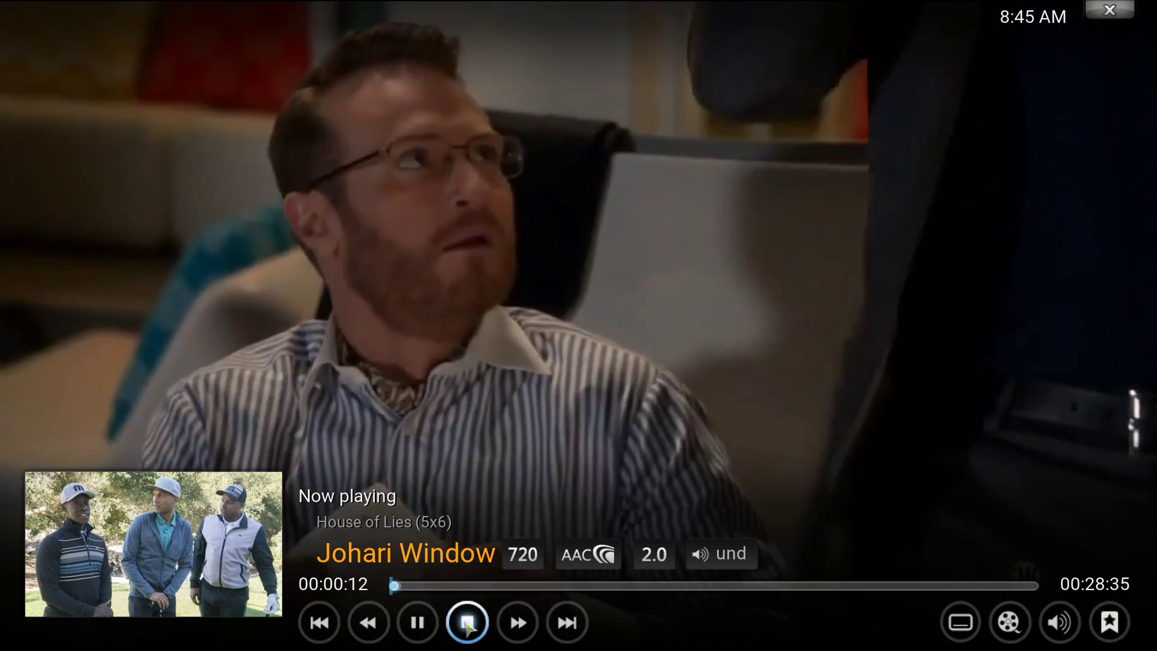
left_click(470, 628)
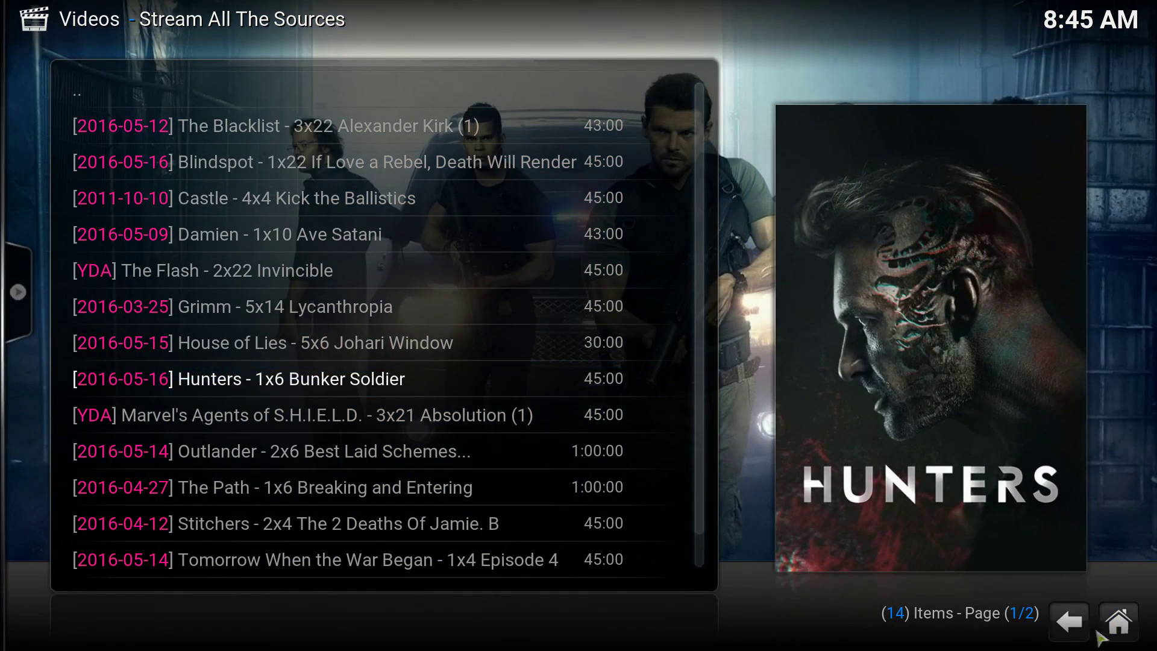
Leave the SALTS add-on, the add-on categories and the settings to return to the home screen.
left_click(1071, 629)
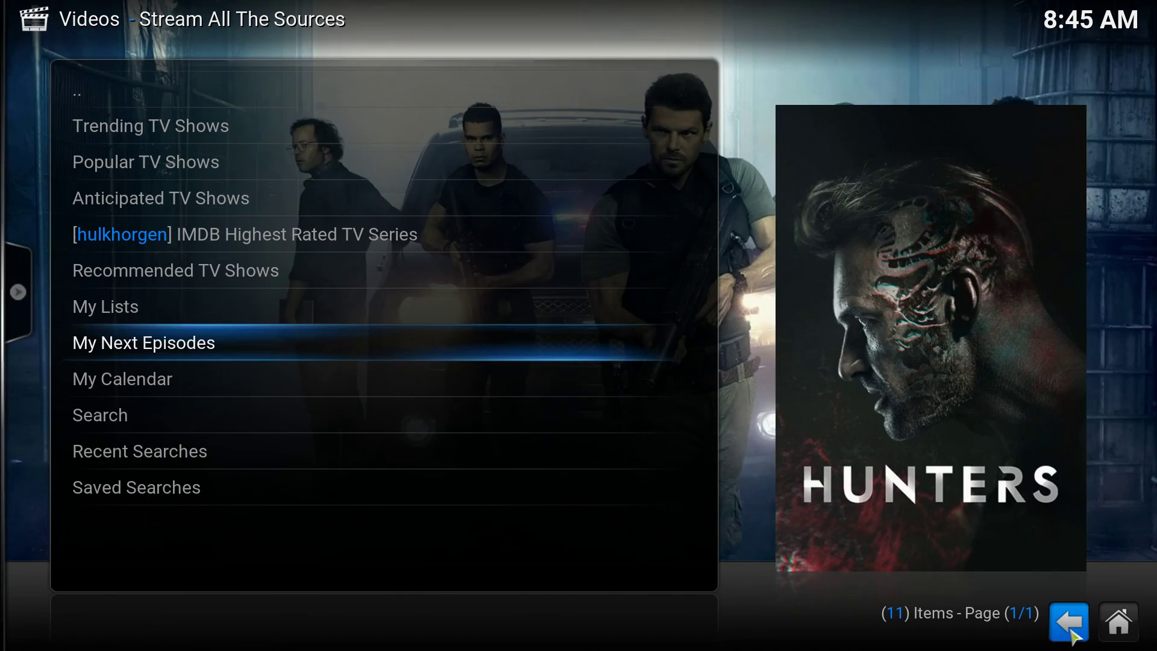
left_click(1071, 631)
left_click(1071, 630)
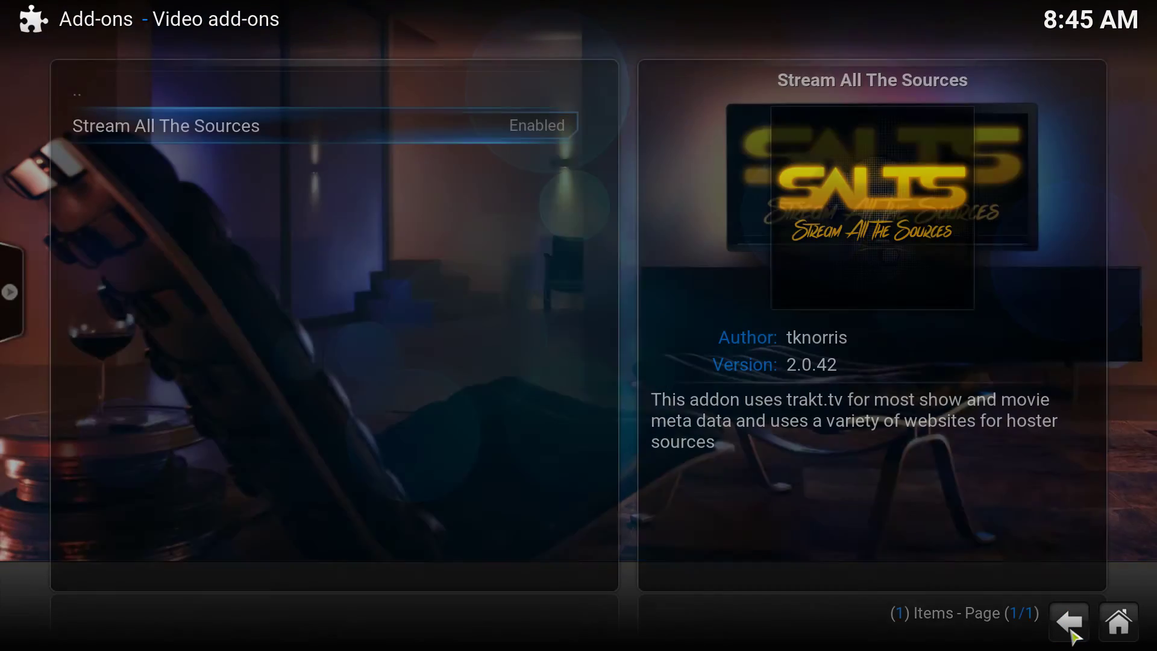
left_click(1071, 630)
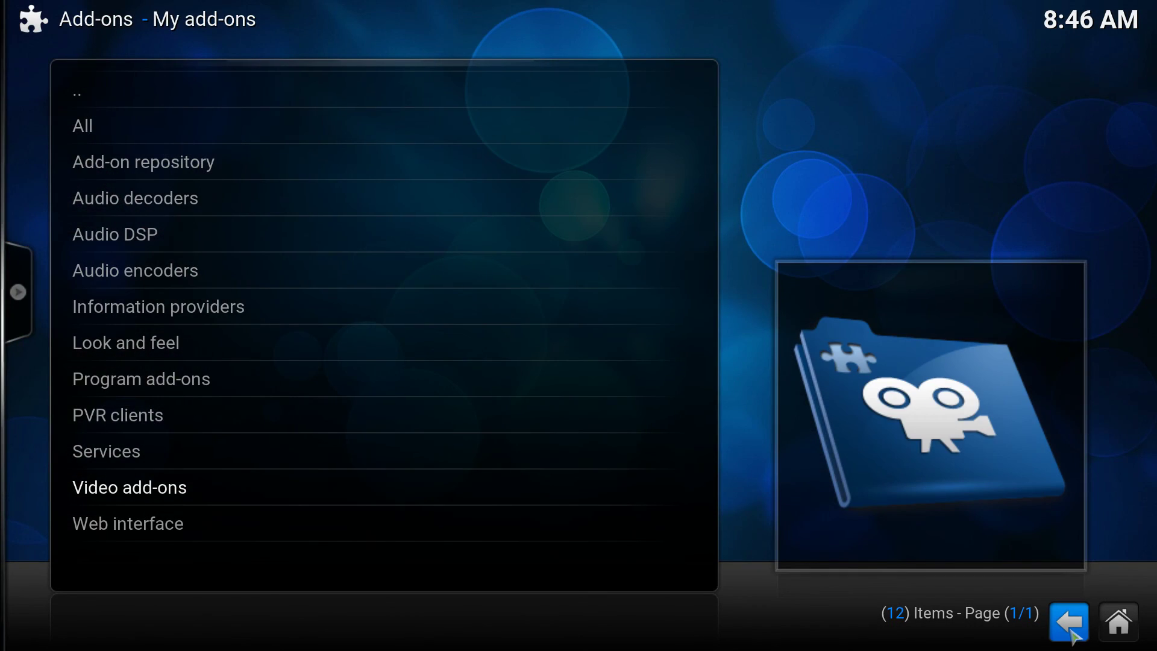
left_click(1071, 630)
left_click(1071, 631)
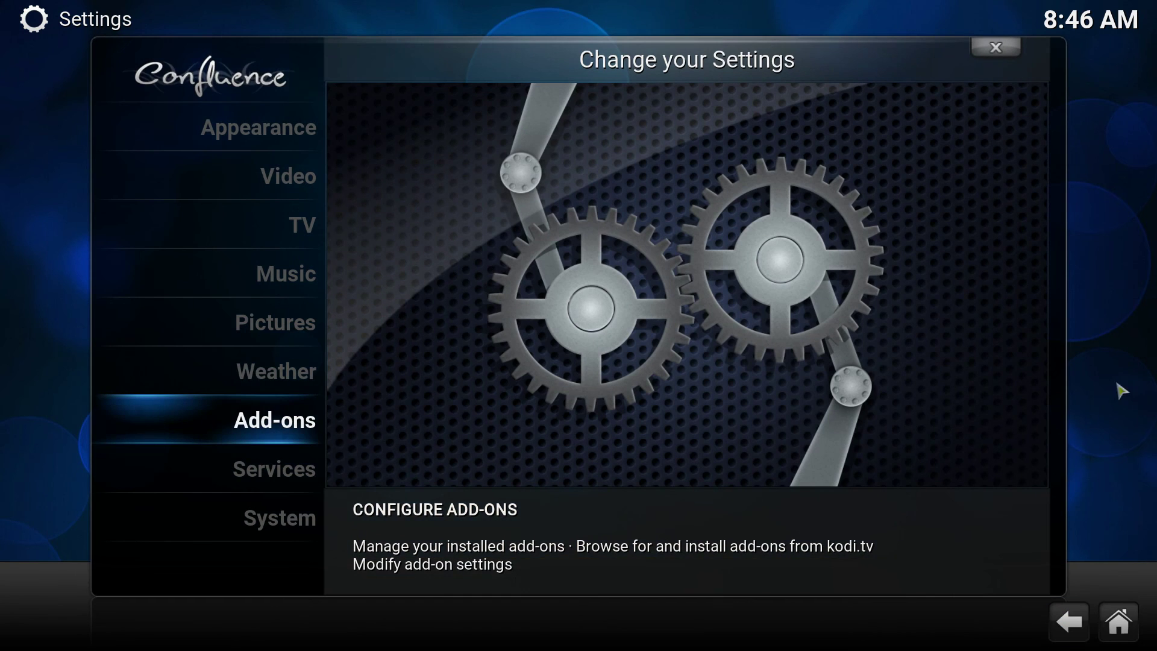
left_click(1001, 50)
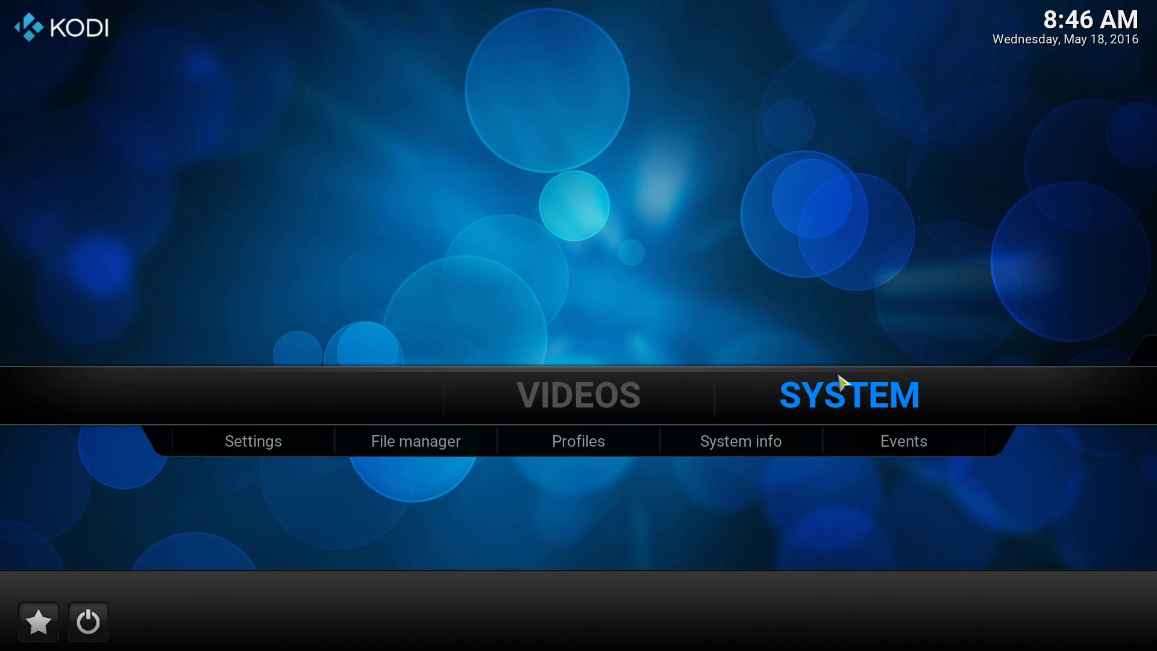